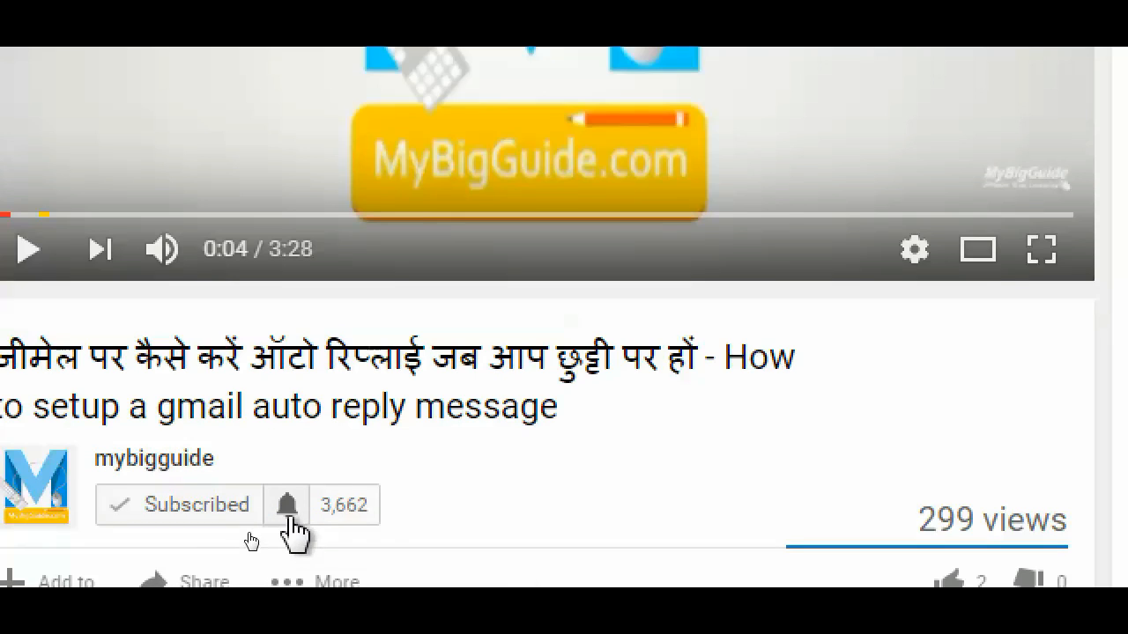
- Turn on all notifications for the mybigguide channel and save the setting
click(287, 508)
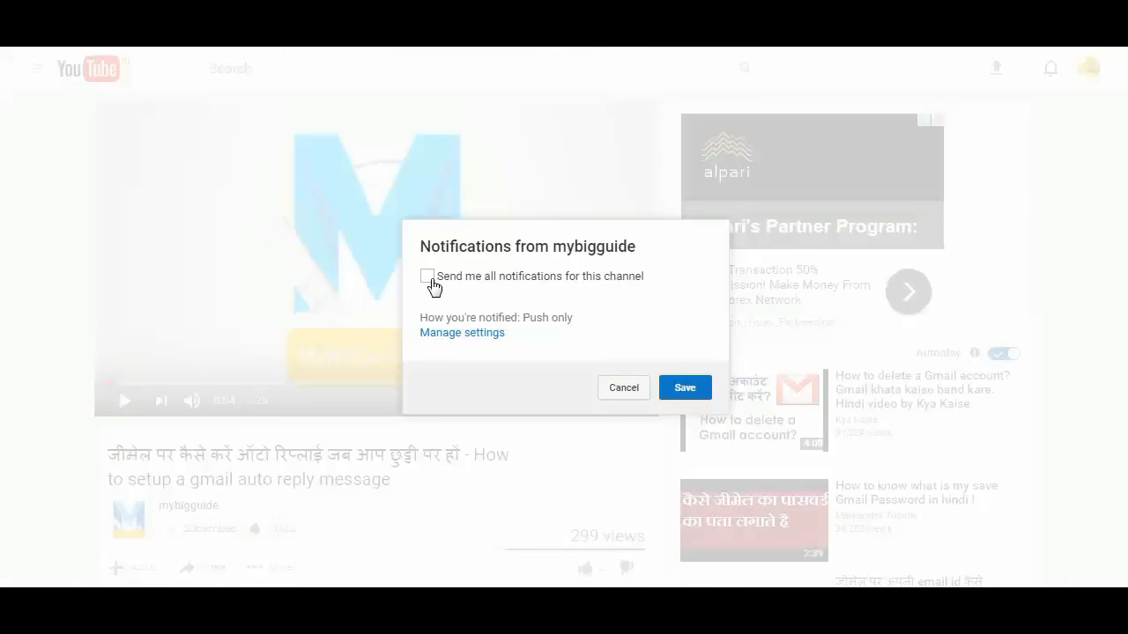
click(428, 277)
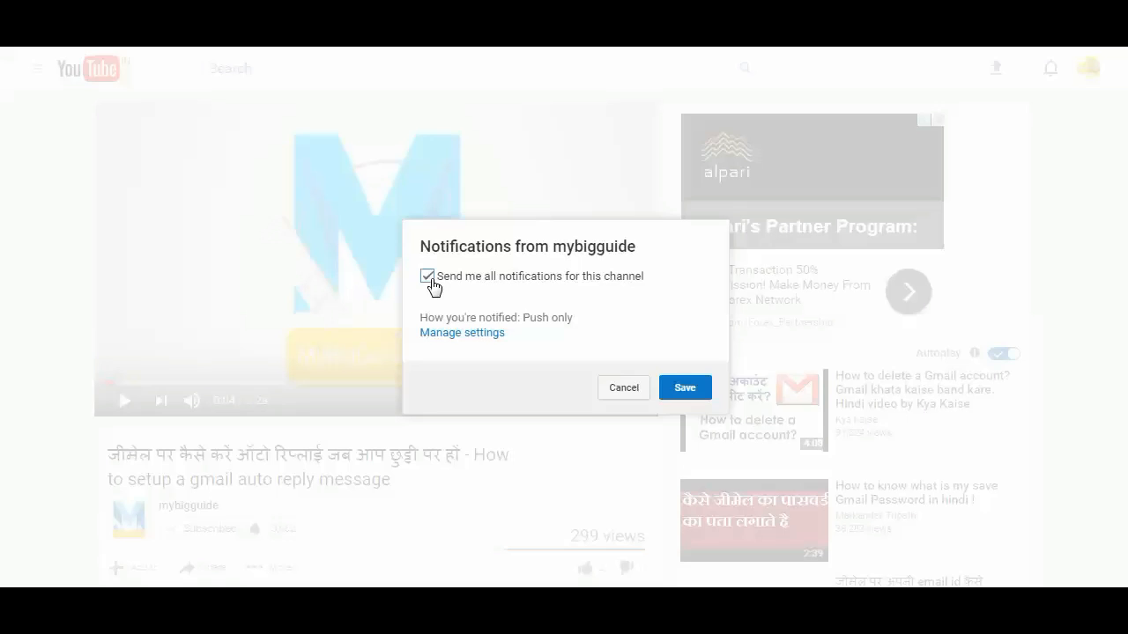
click(684, 388)
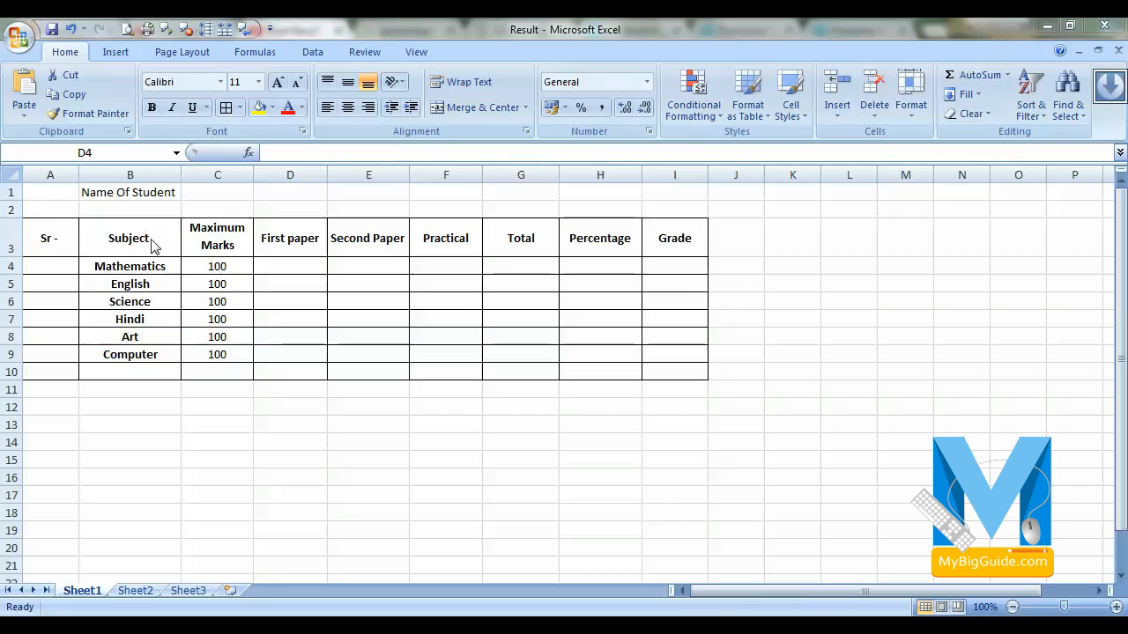
- In the Excel Result workbook, examine the mark sheet's subjects, column headings and empty mark cells
drag(40, 232, 693, 383)
click(373, 405)
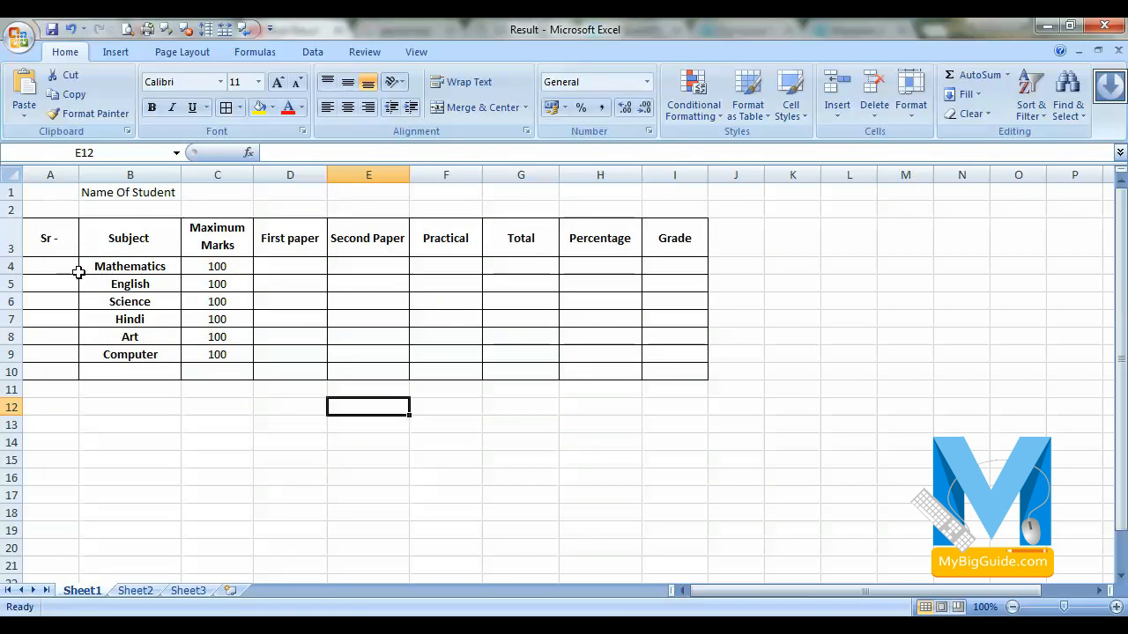
click(134, 267)
click(129, 300)
click(132, 337)
click(143, 356)
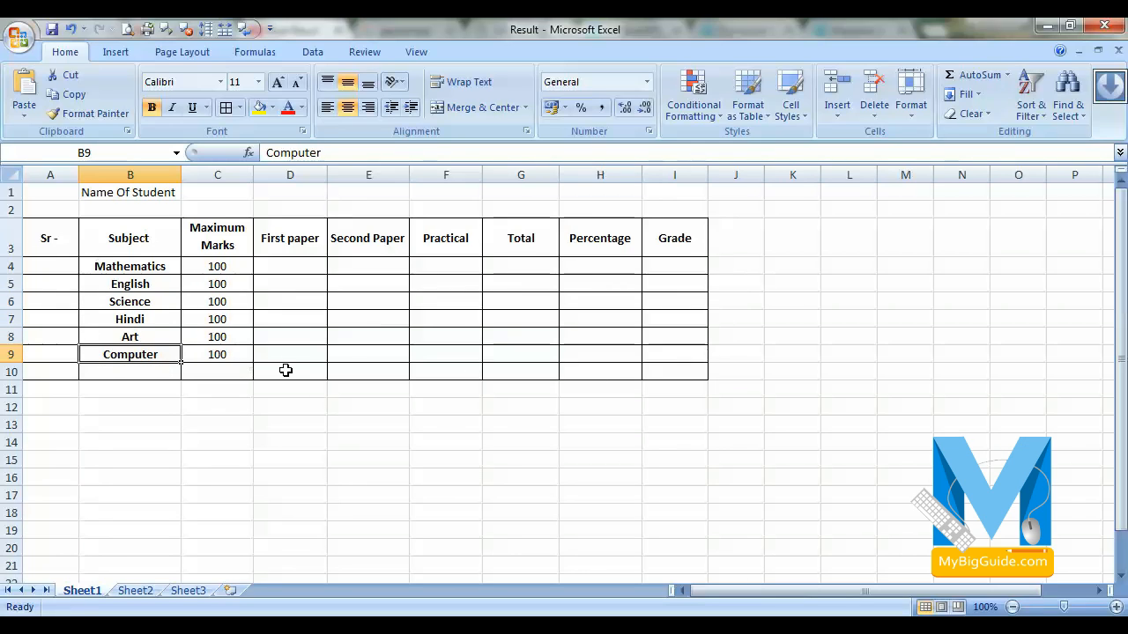
click(291, 243)
click(357, 242)
click(476, 227)
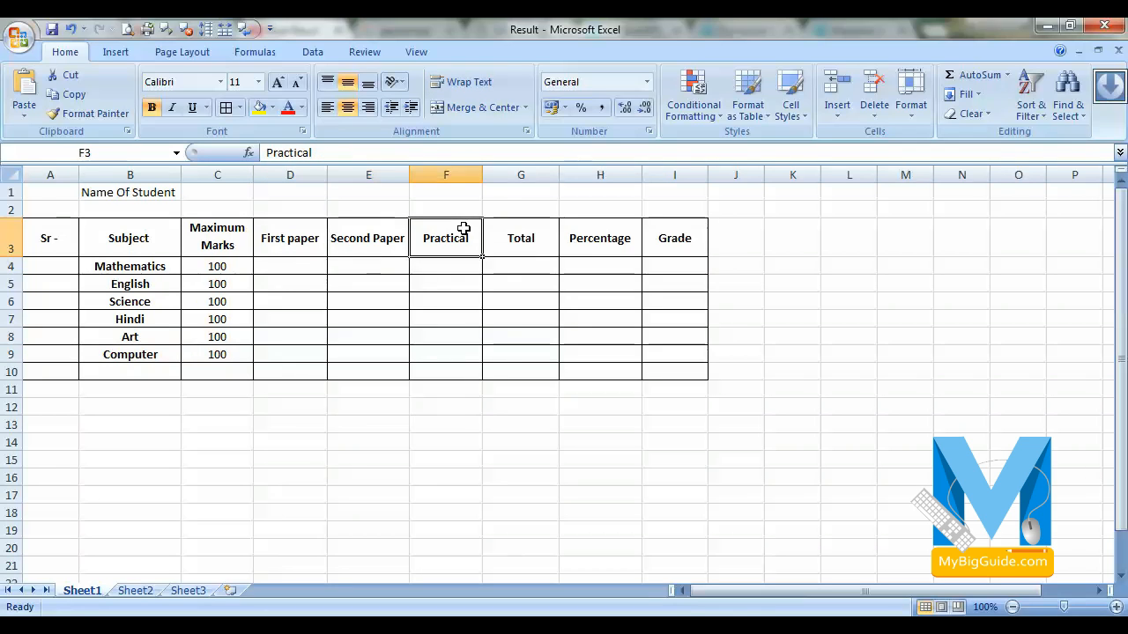
click(528, 247)
click(617, 249)
click(663, 239)
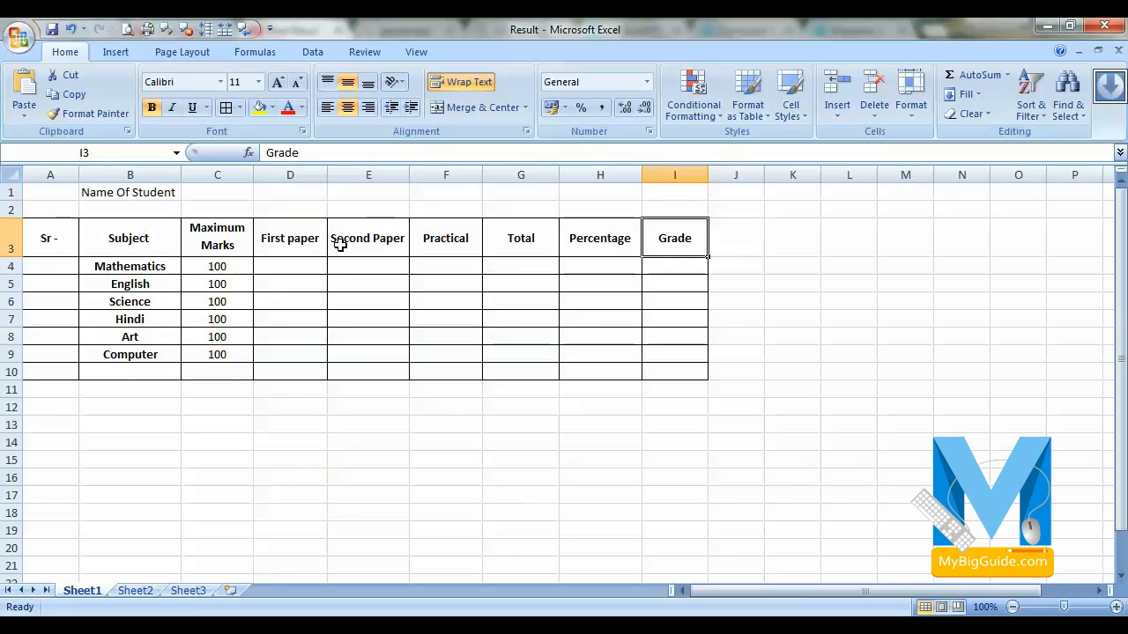
click(300, 266)
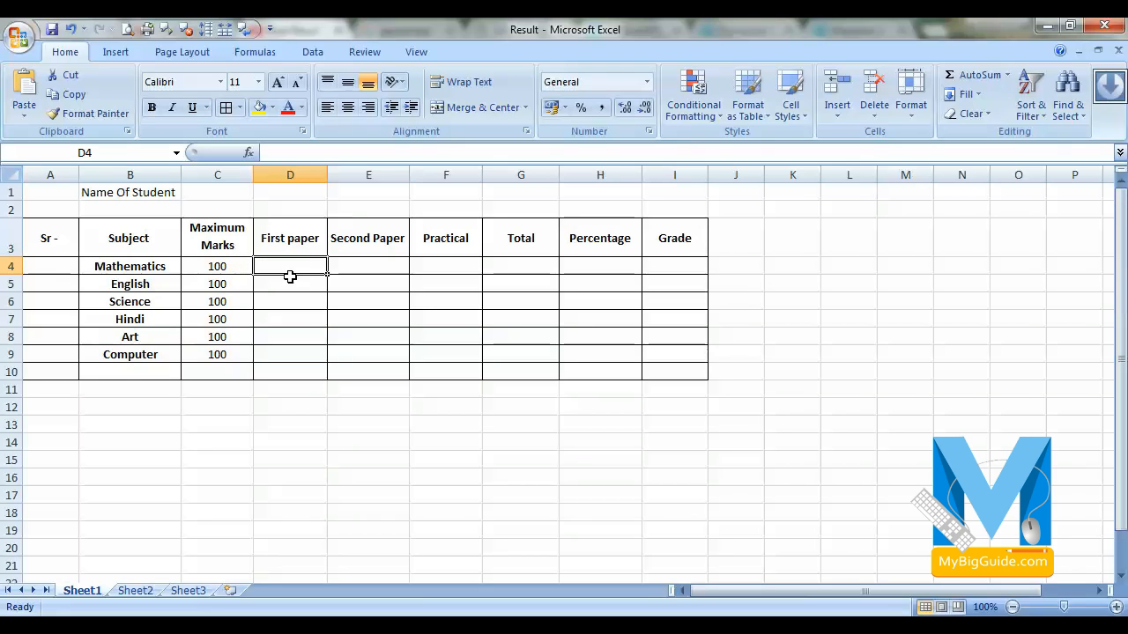
click(371, 265)
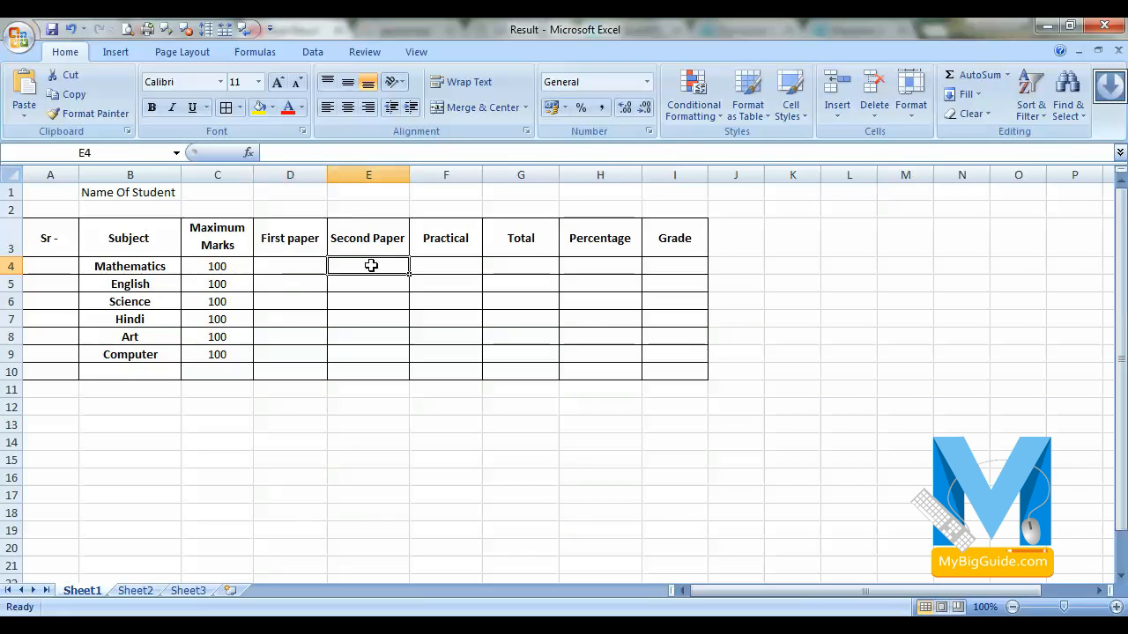
click(464, 269)
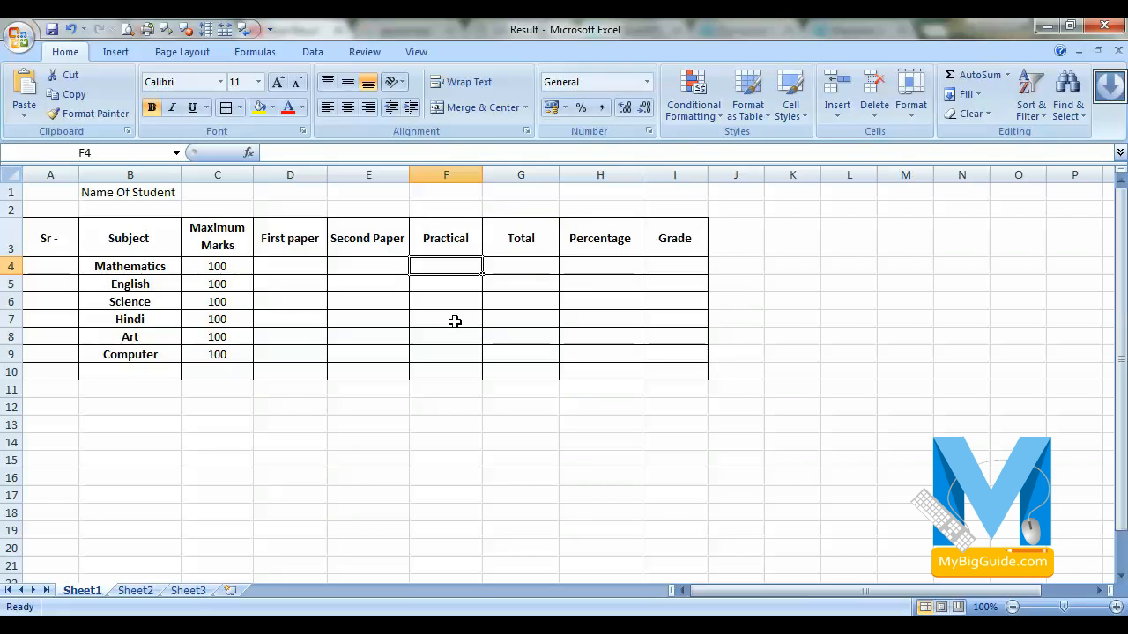
- Open Data Validation for the First paper and Second Paper cells D4:E9, extending the existing validation to the whole selection
click(321, 274)
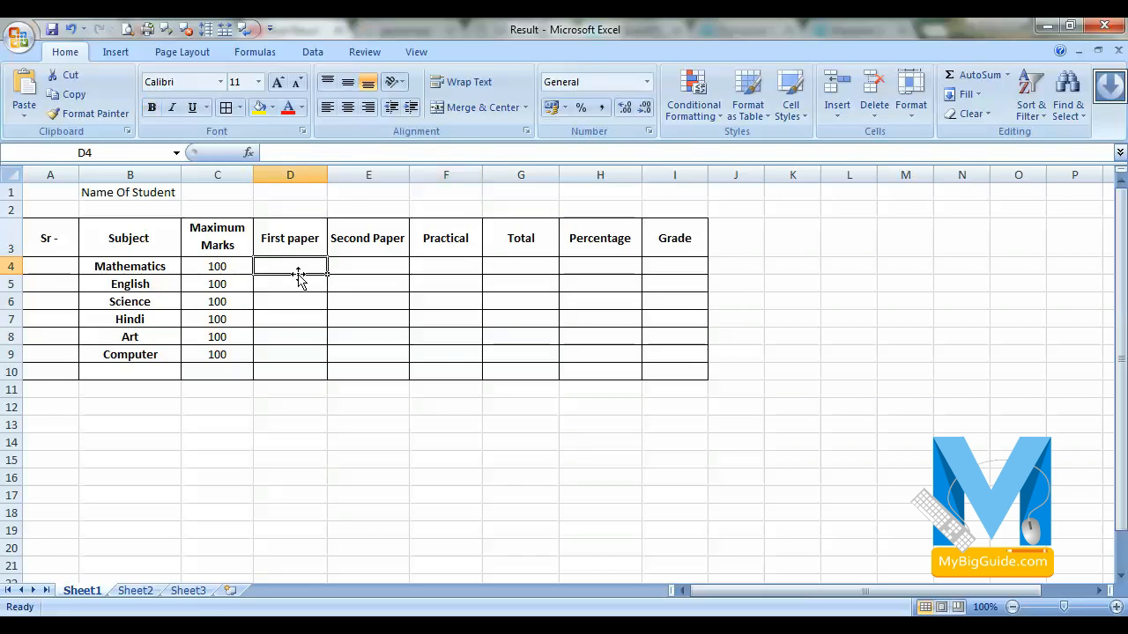
click(312, 53)
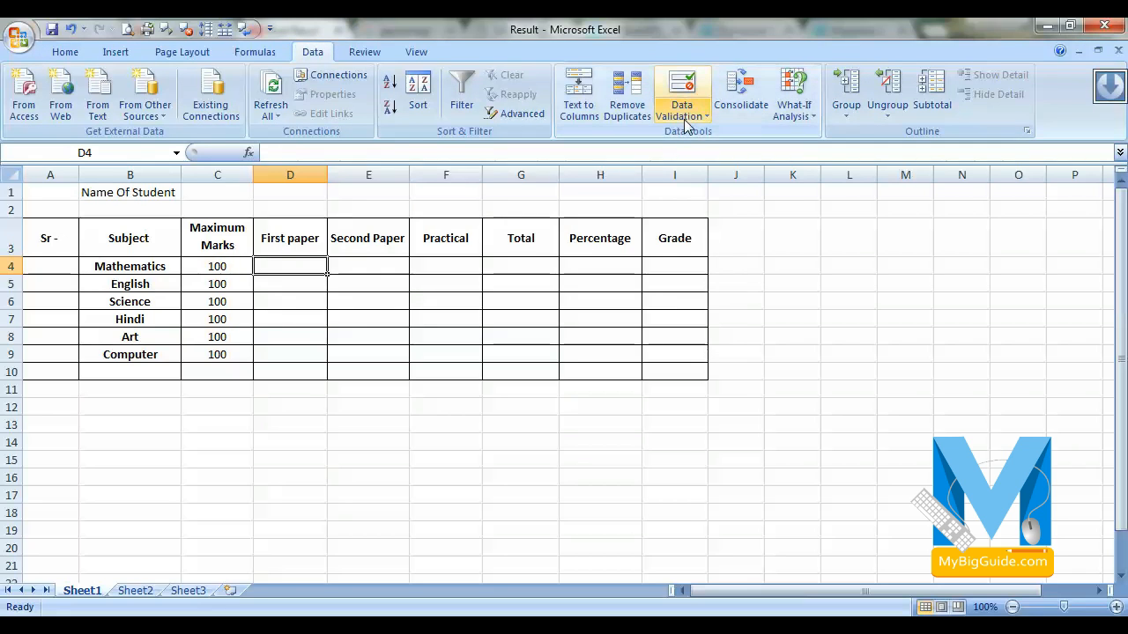
drag(293, 265, 401, 360)
click(628, 95)
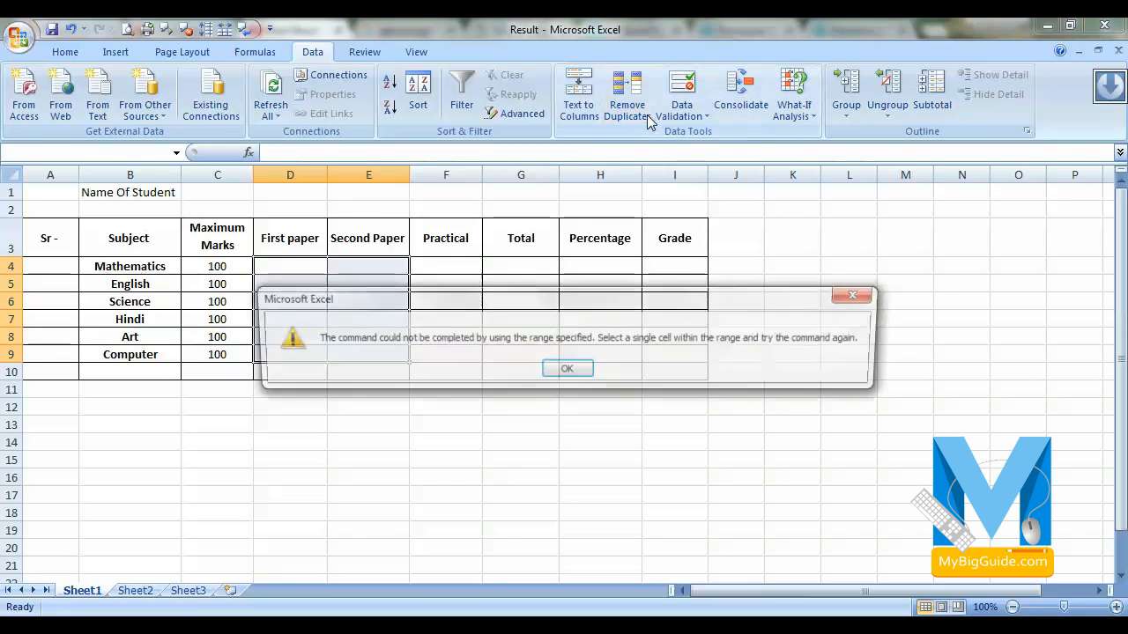
click(861, 293)
click(681, 113)
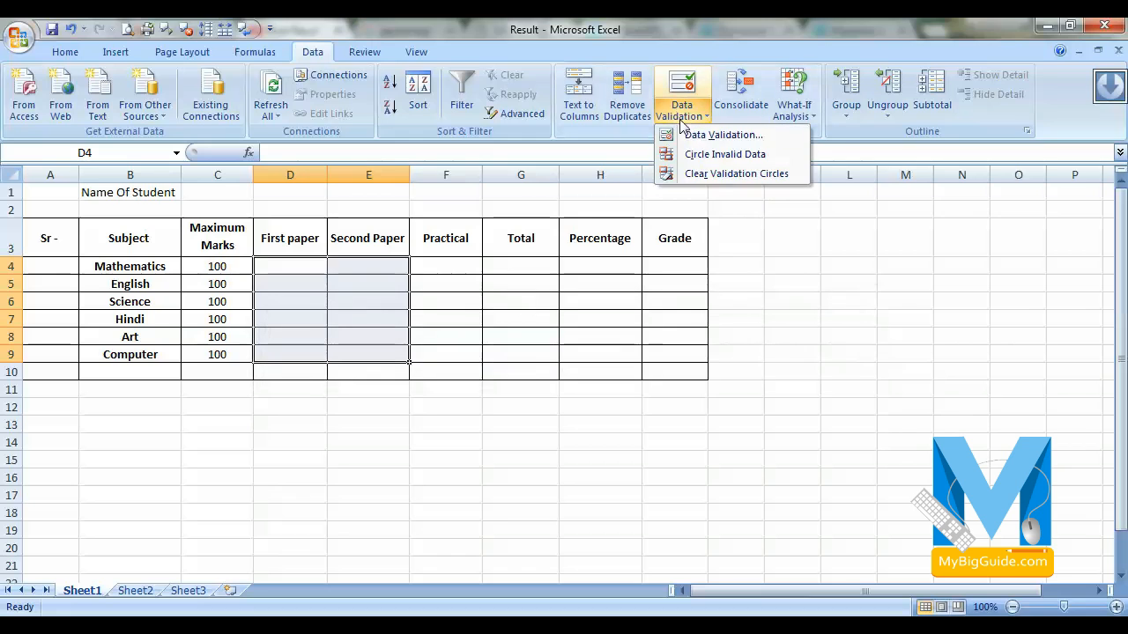
click(718, 136)
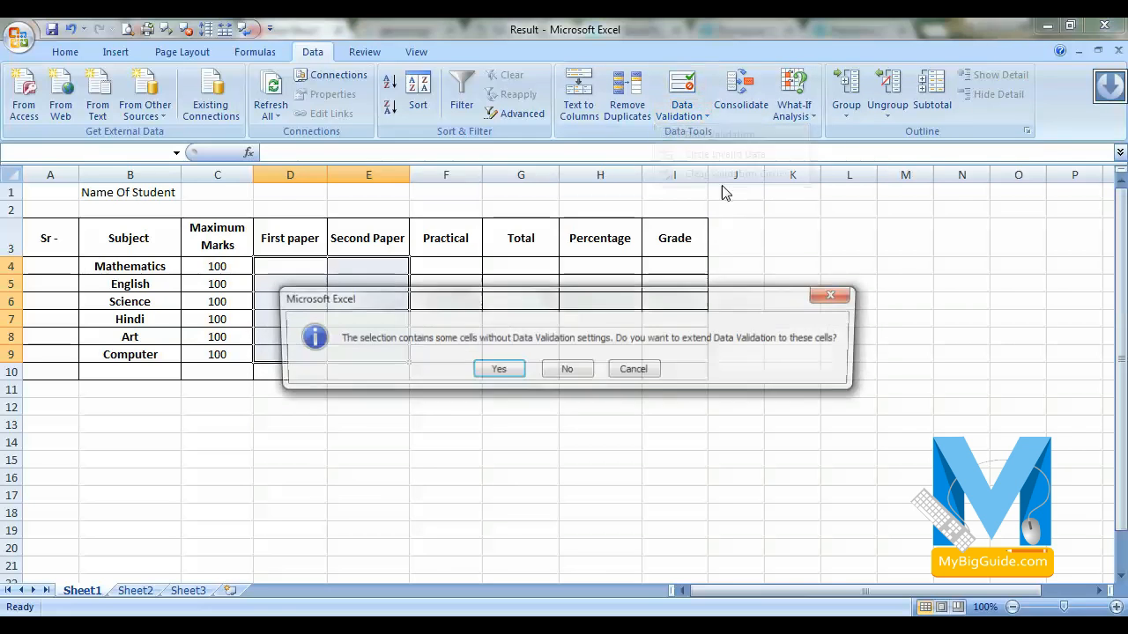
click(497, 370)
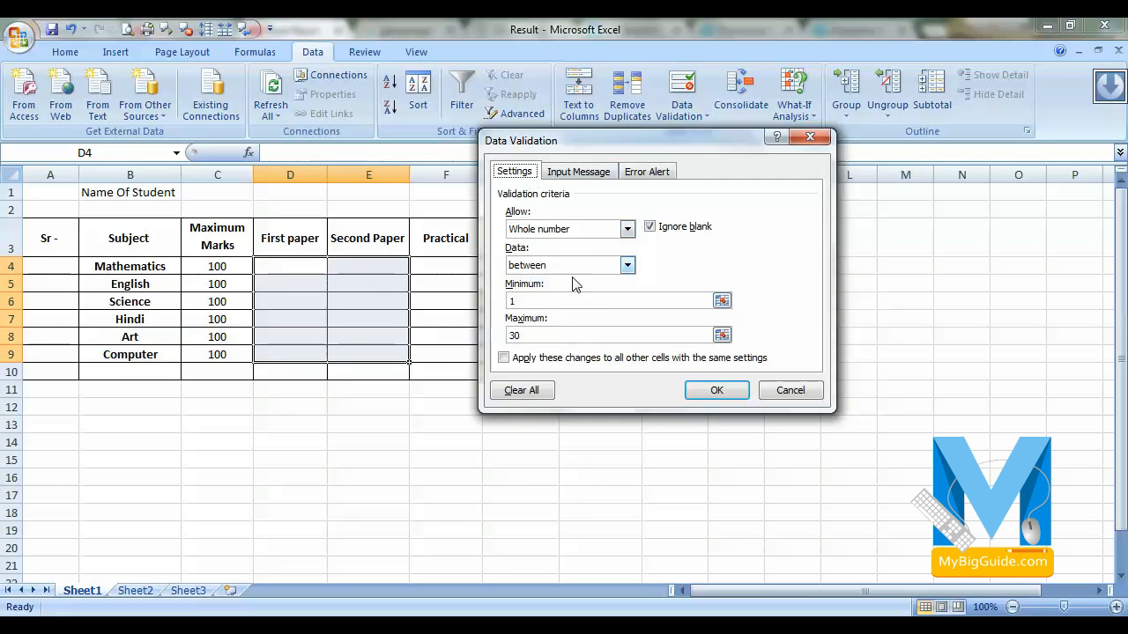
- Restrict the D4:E9 entries to whole numbers between 1 and 40
click(551, 231)
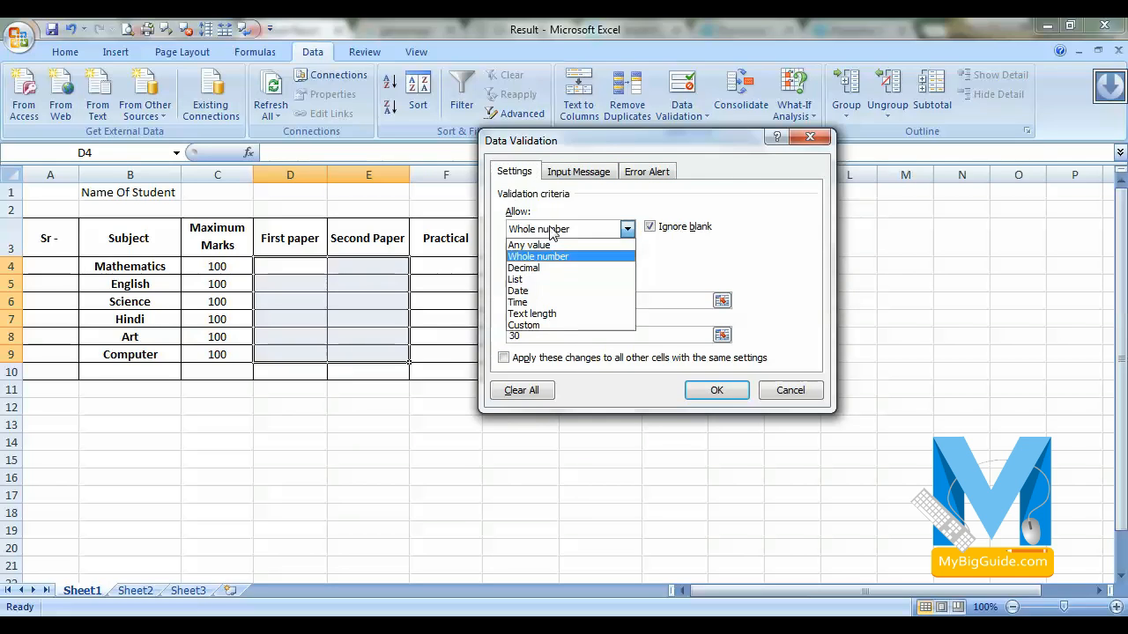
click(541, 258)
click(523, 266)
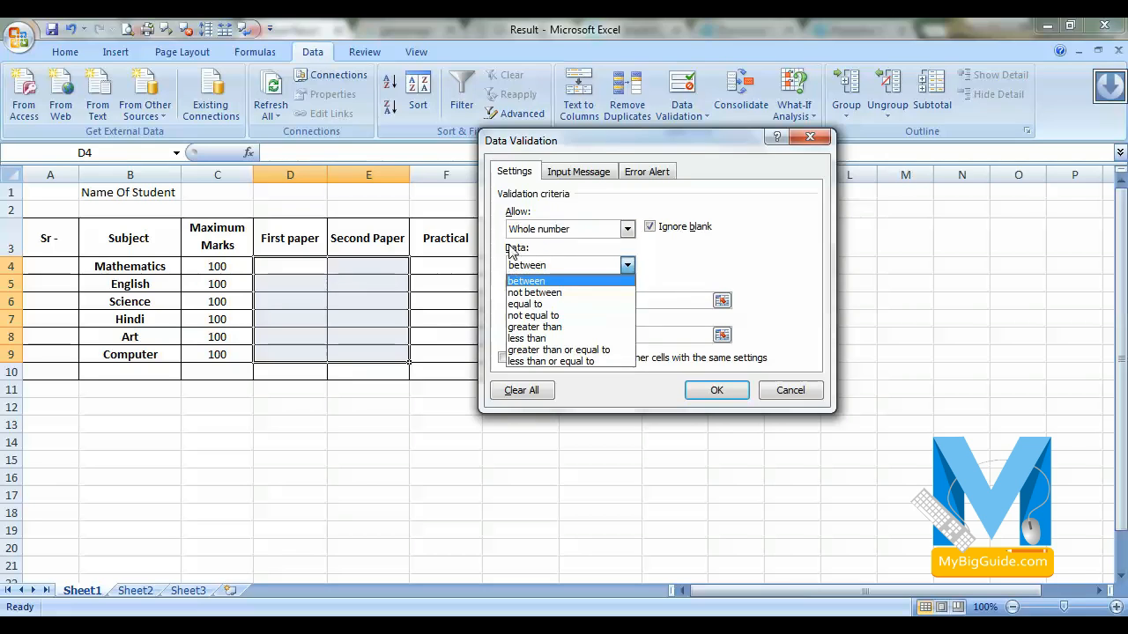
click(538, 280)
key(Tab)
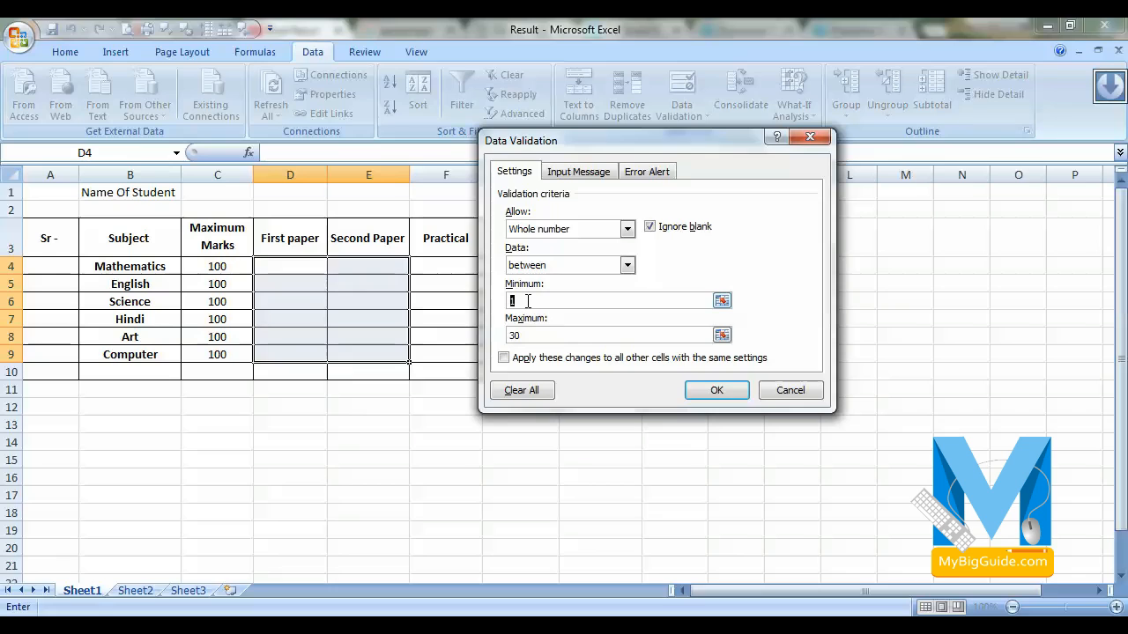
click(541, 336)
- Change the error alert's title to "40 अंक से अधिक नहीं देने हैं"
click(650, 174)
double_click(662, 253)
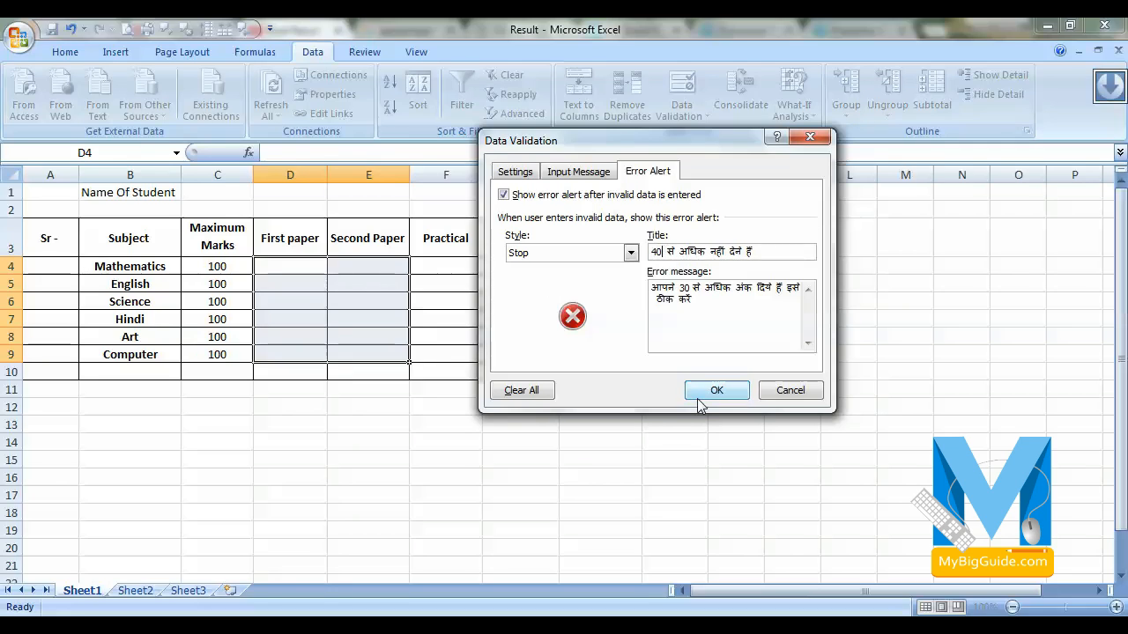
text(अंक)
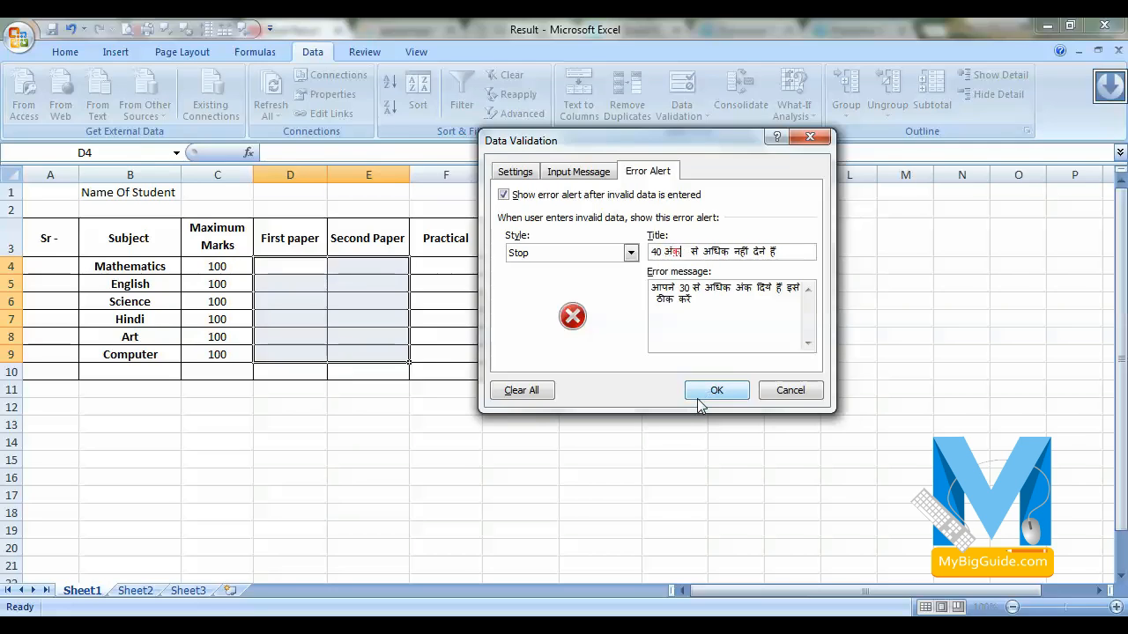
- Change the mark limit in the error message text to 40 and apply the validation to the selected cells
click(726, 307)
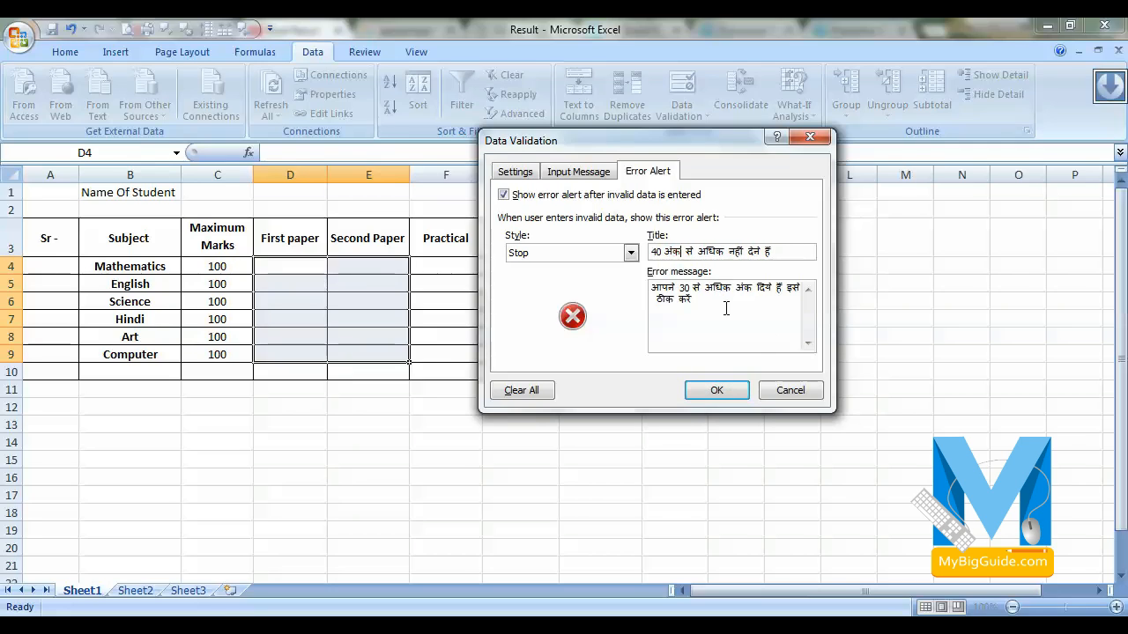
double_click(686, 286)
text(४०)
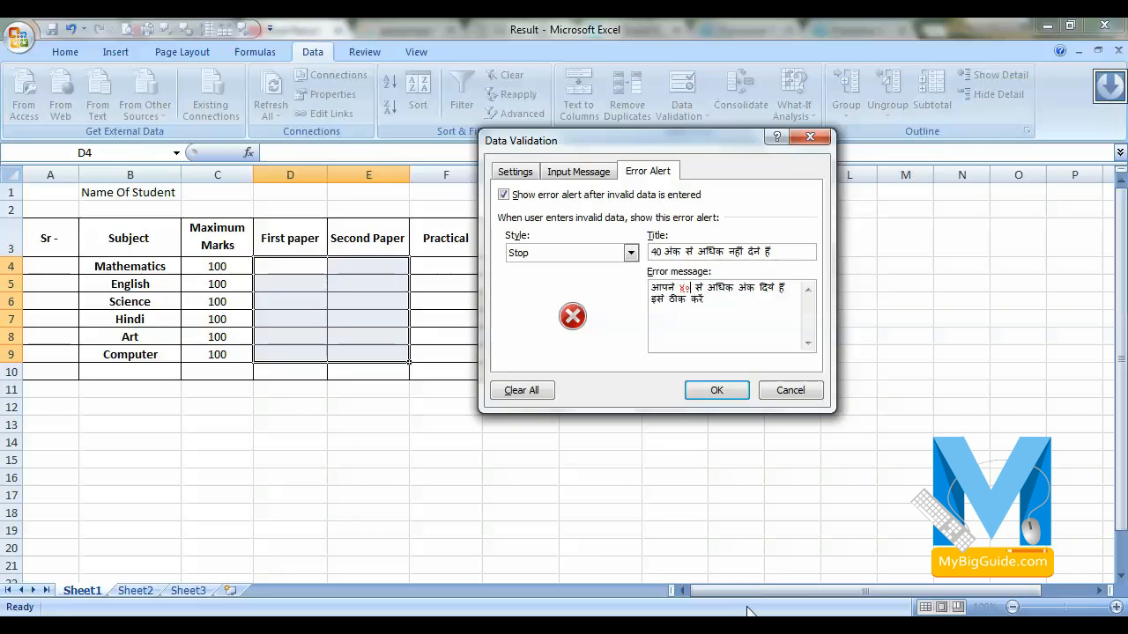
key(BackSpace)
key(BackSpace)
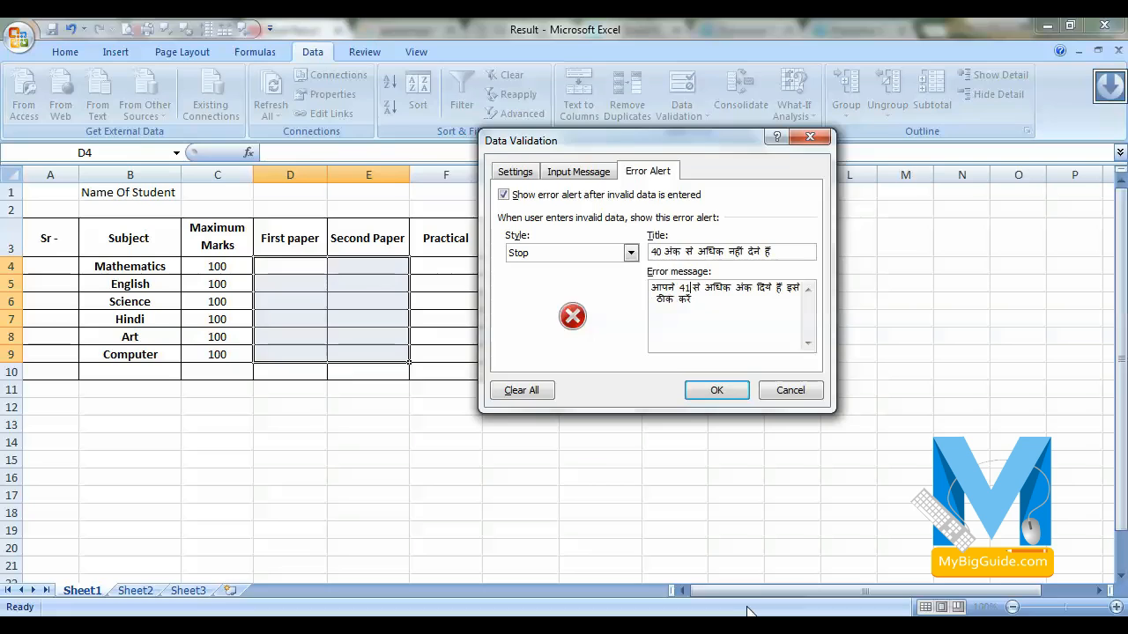
text(40)
click(518, 171)
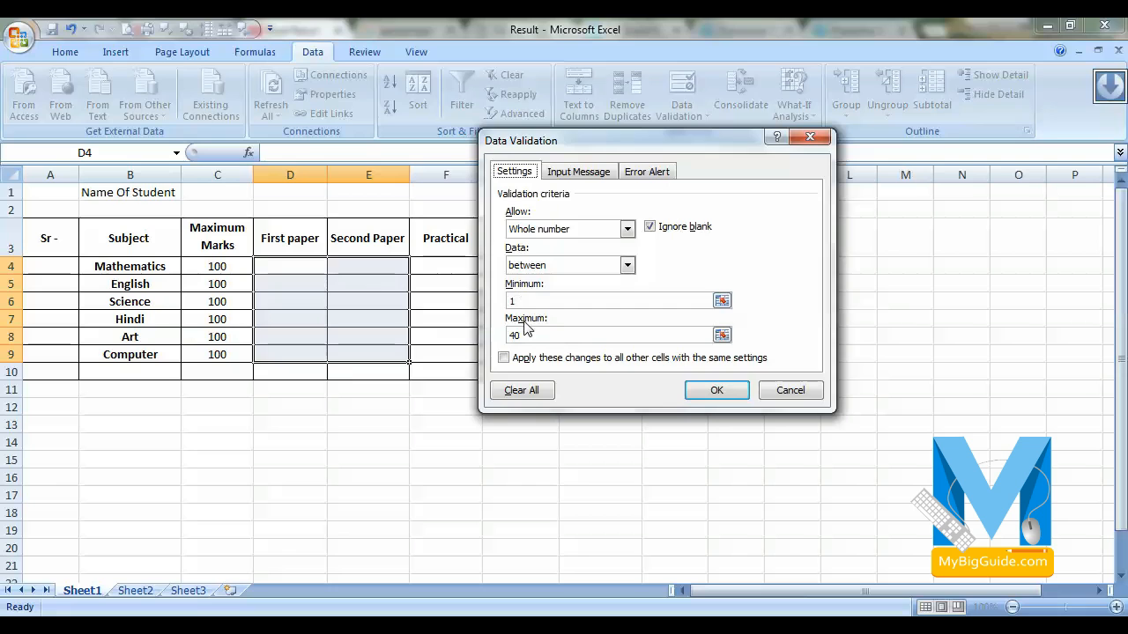
click(717, 391)
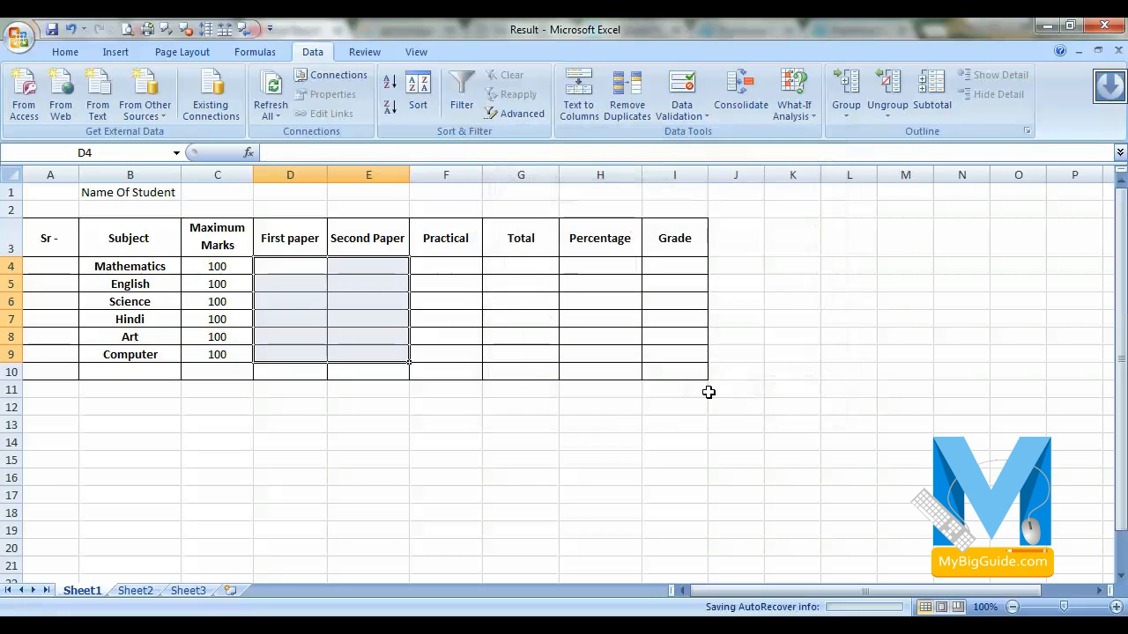
- Test the validation by entering 51 as the English First paper mark in D5, and dismiss the alert
click(319, 300)
click(296, 265)
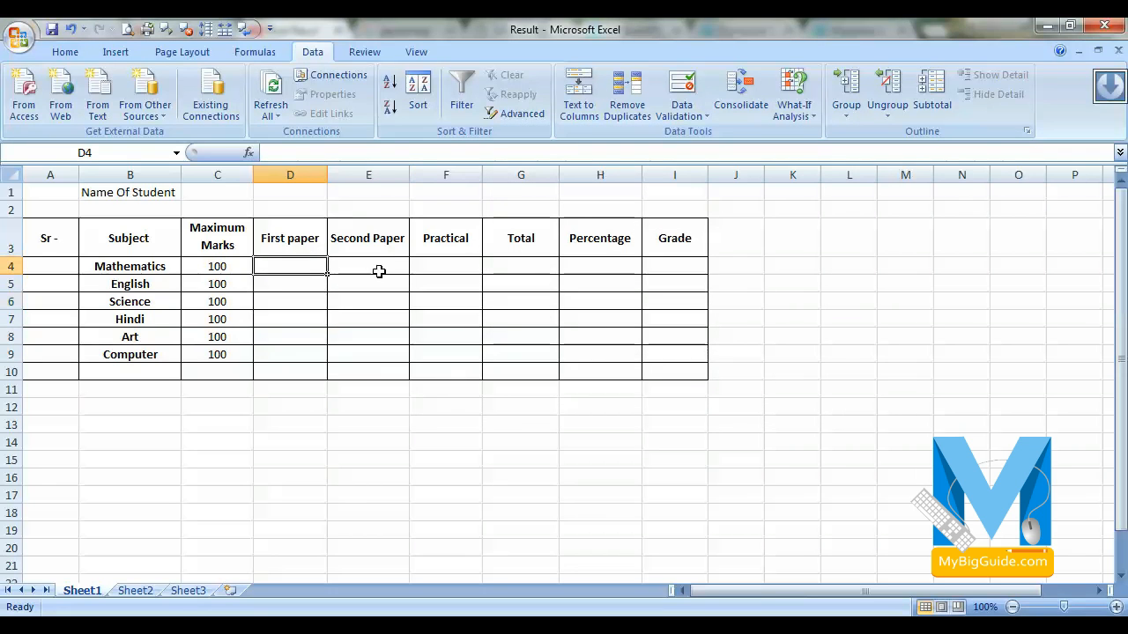
click(294, 285)
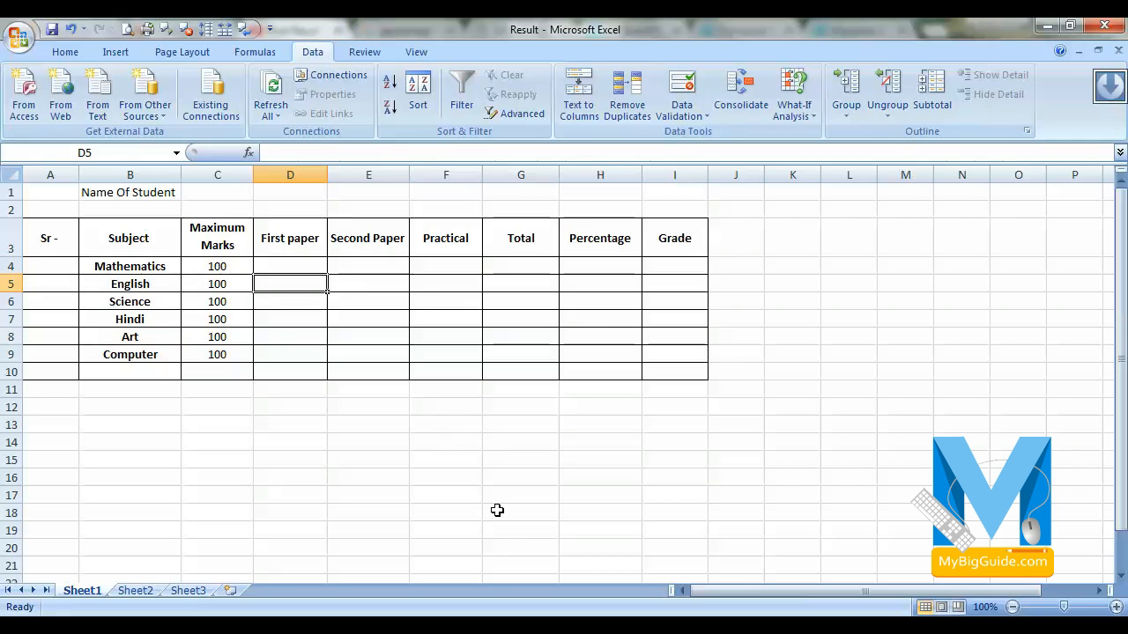
text(51)
key(Return)
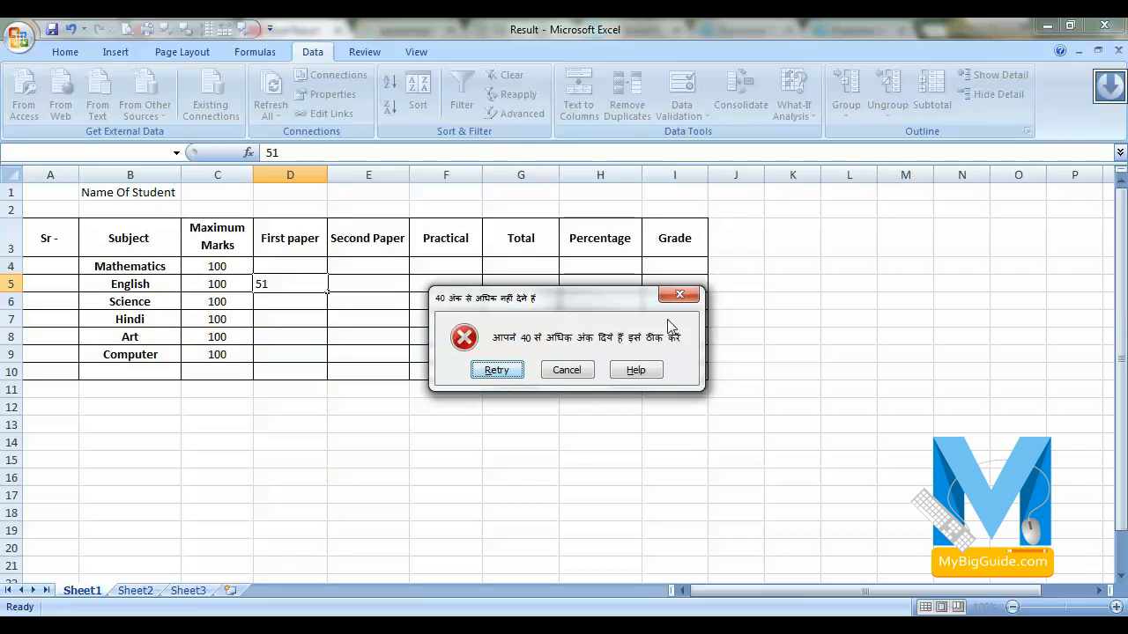
click(679, 294)
click(392, 269)
click(382, 388)
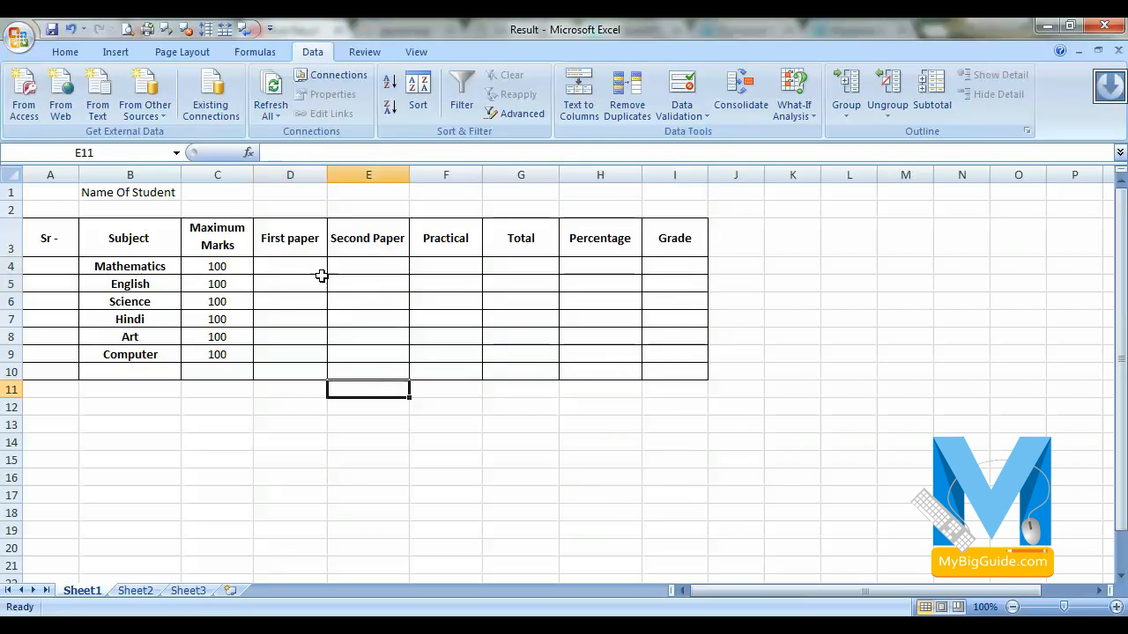
click(304, 281)
click(357, 272)
click(312, 270)
click(360, 271)
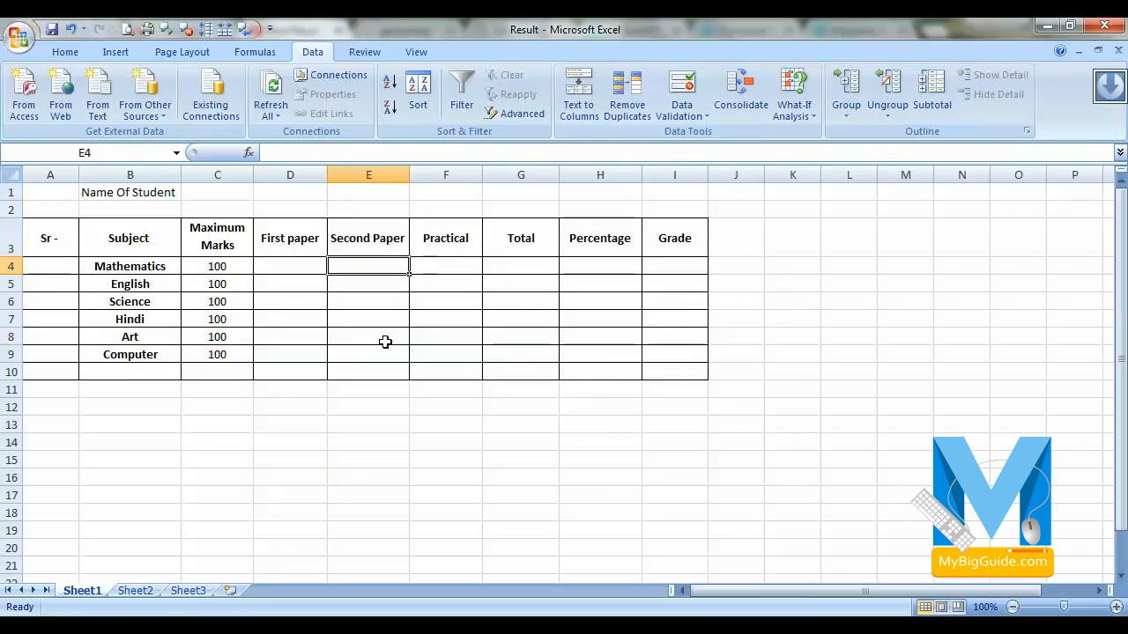
- Restrict the Practical marks in F4:F9 to whole numbers between a minimum and a maximum value
drag(456, 265, 452, 355)
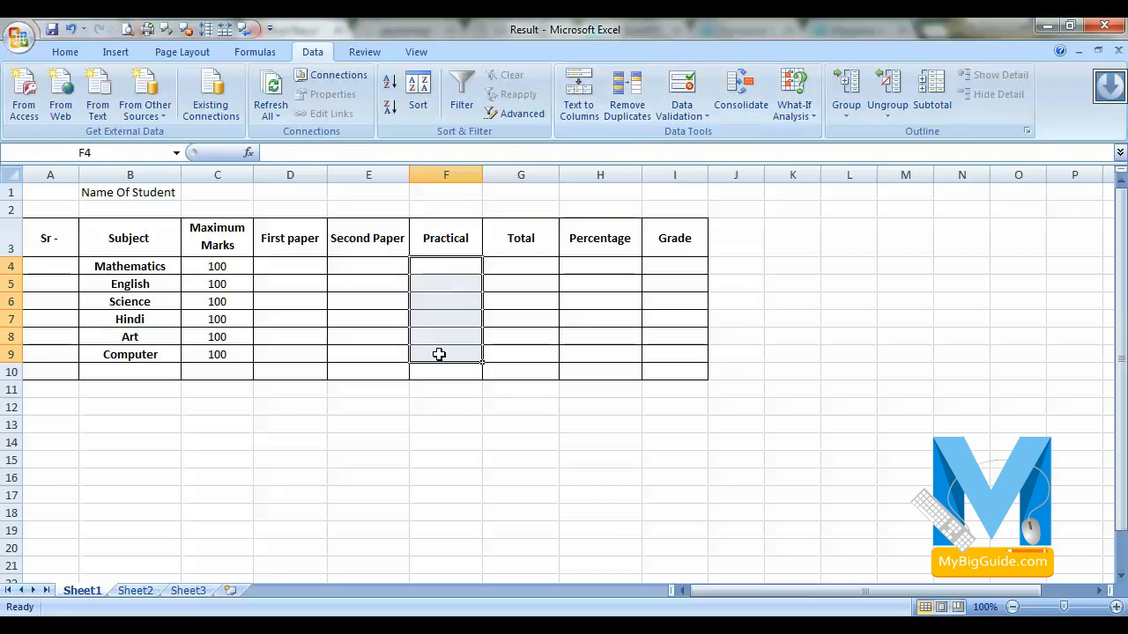
click(685, 115)
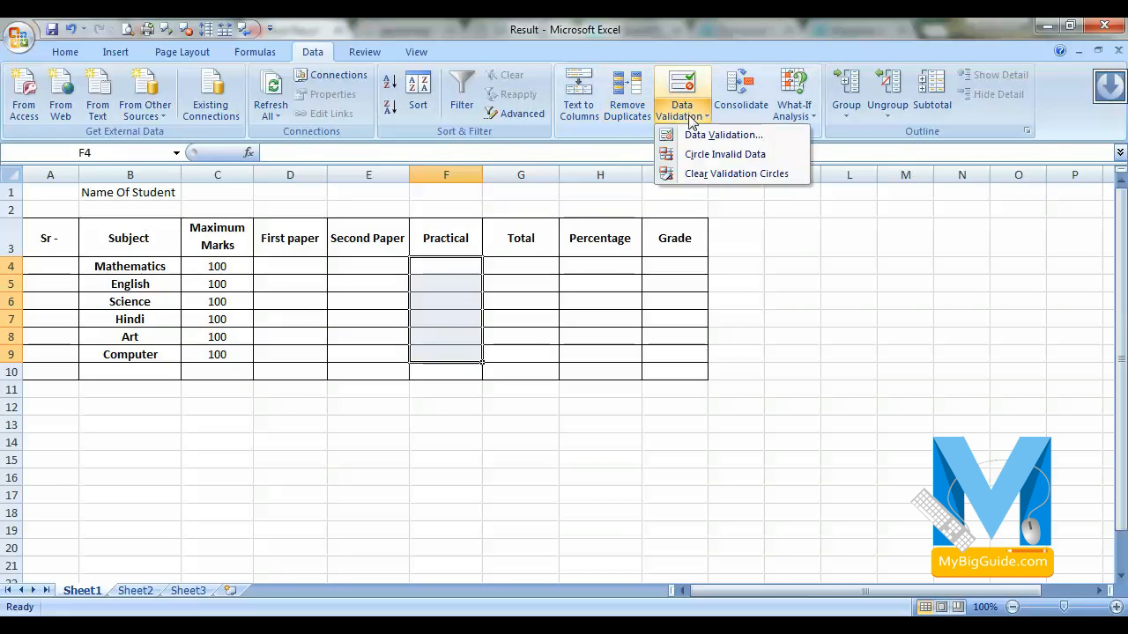
click(710, 136)
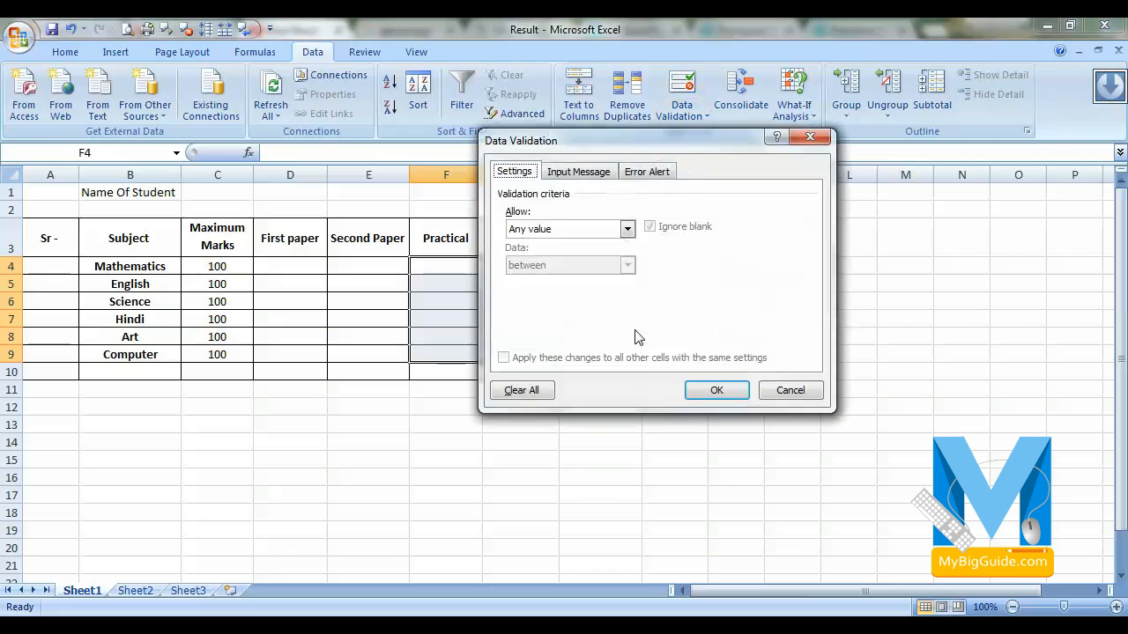
click(541, 230)
click(537, 252)
click(538, 265)
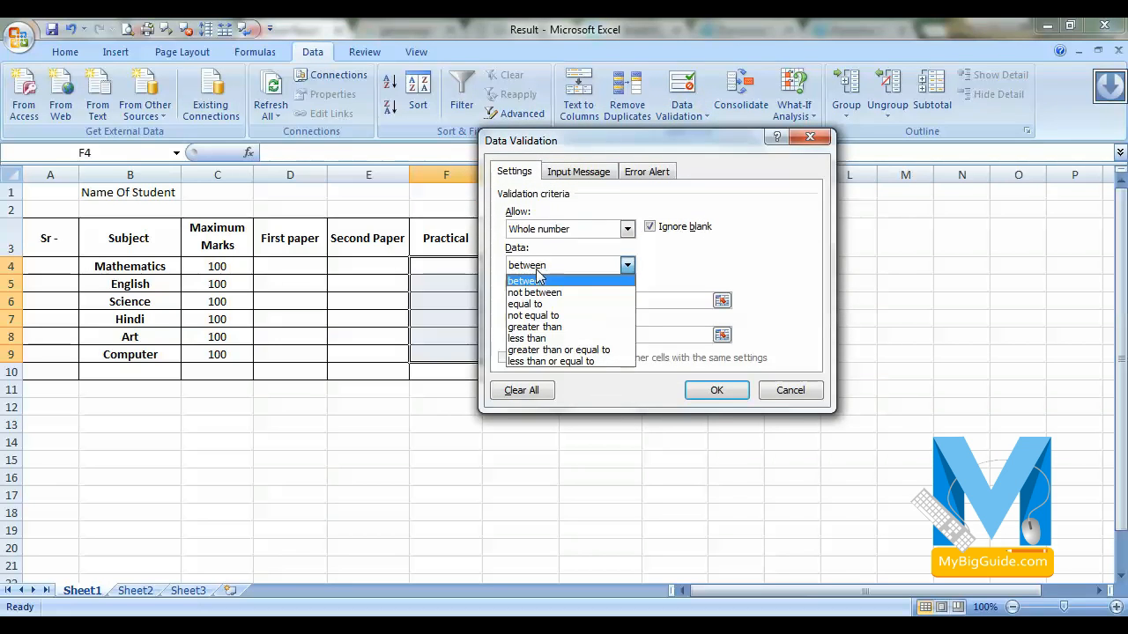
click(533, 280)
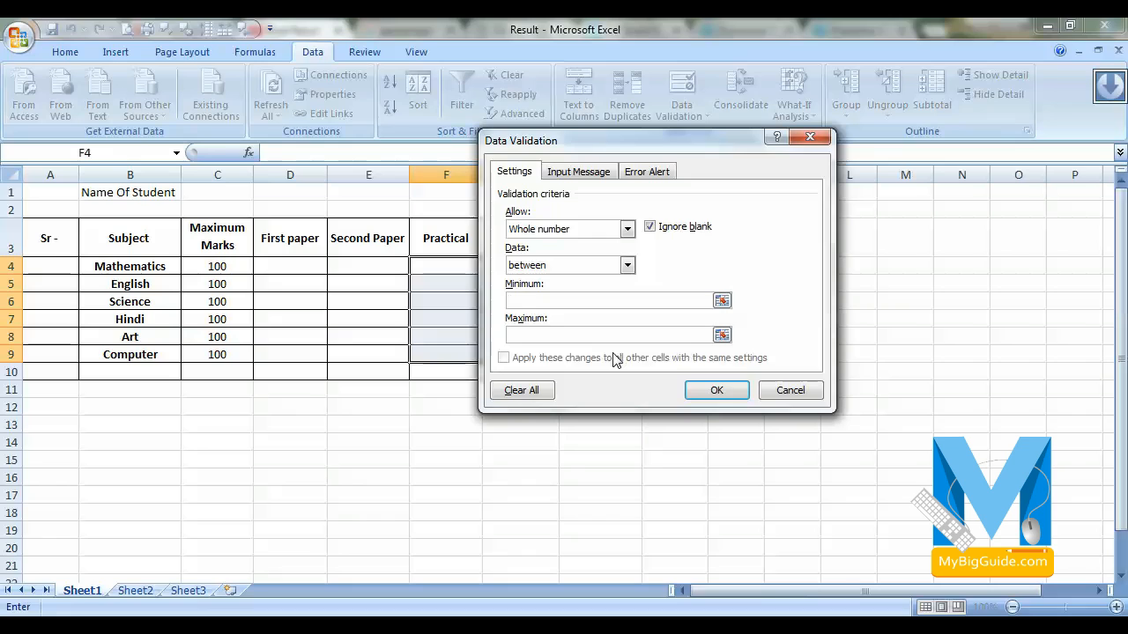
key(BackSpace)
key(Tab)
- Give the Practical validation's Stop error alert the title "20 अंक से ज्यादा नहीं देने हैं"
click(577, 175)
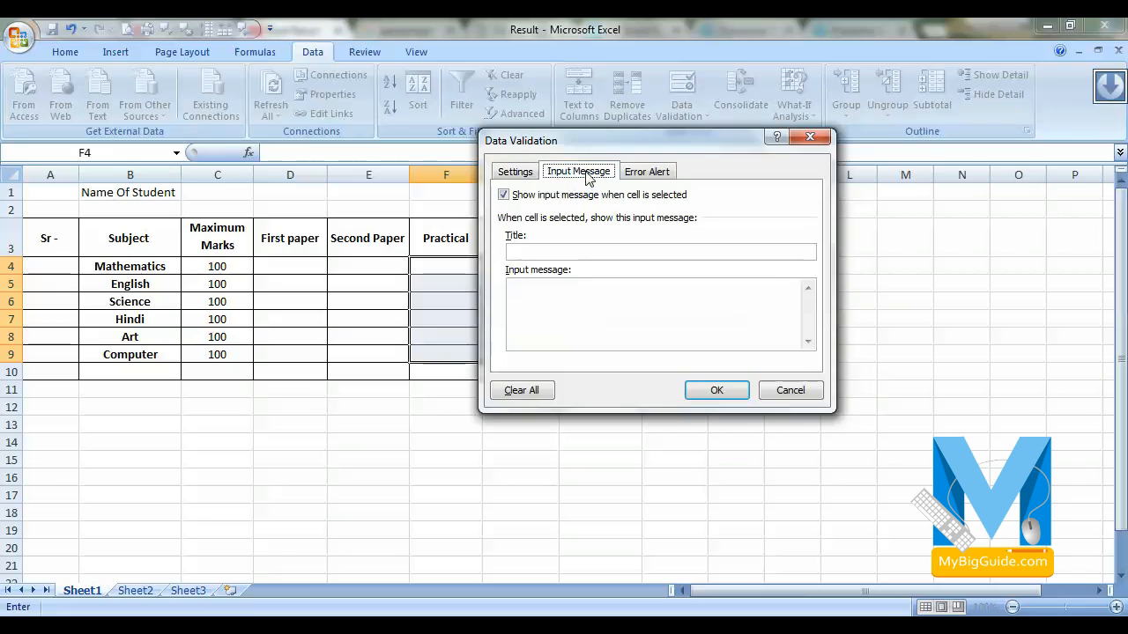
click(643, 174)
click(693, 255)
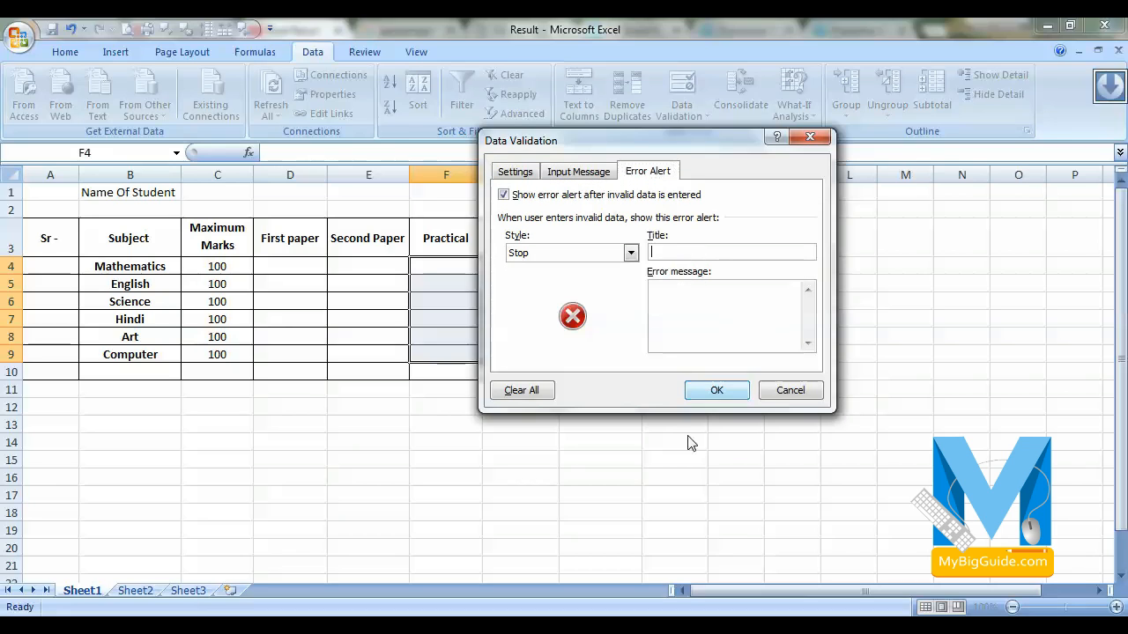
key(Tab)
text(E)
double_click(683, 254)
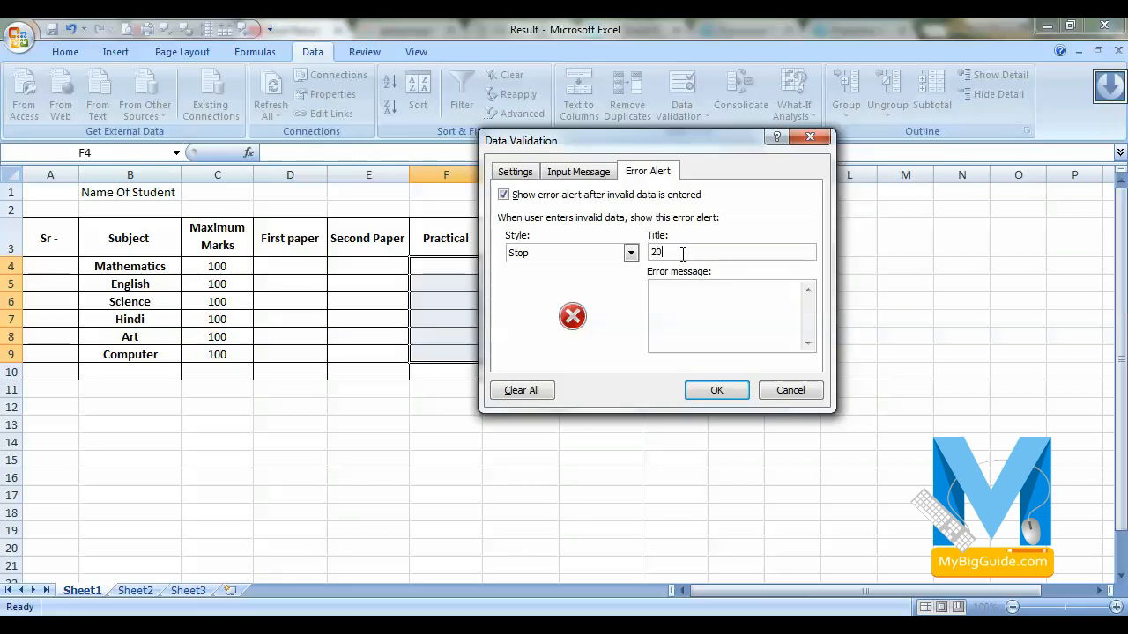
text(अंकों से ज़्यादा नहीं देने हैं)
- Set the error message to "आपने 20 अंक से ज्यादा अंक दिये हैं कृपया इसे ठीक करें" and apply the validation
key(Tab)
text(आपन)
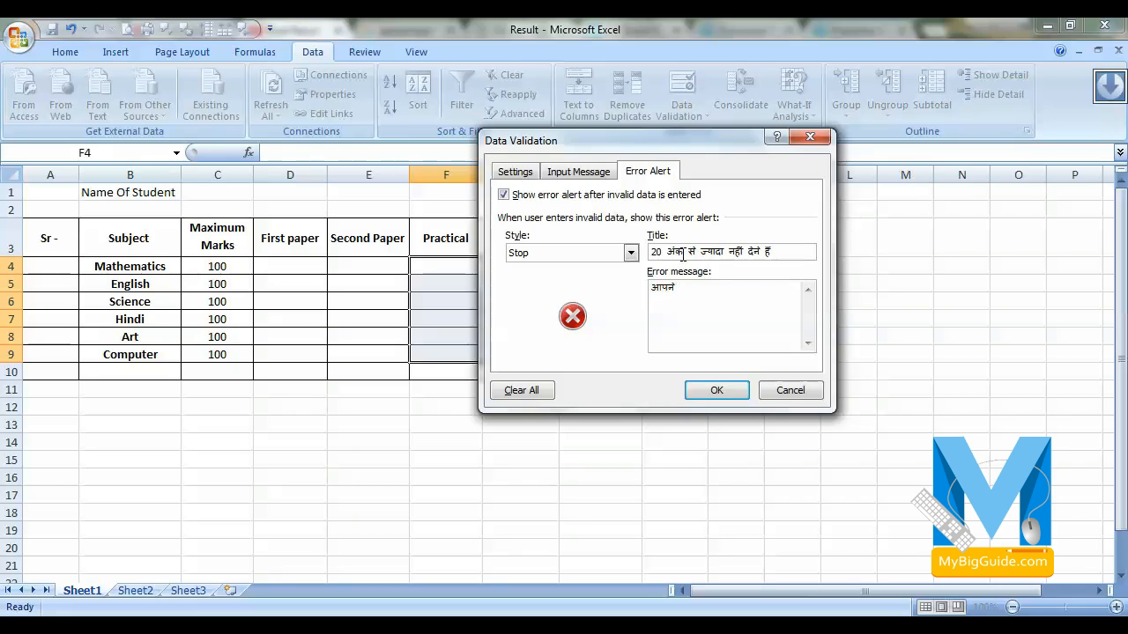
text(े 20 अंक से ज्यादा अंक दिये हैं कृपया इसे ठीक करें)
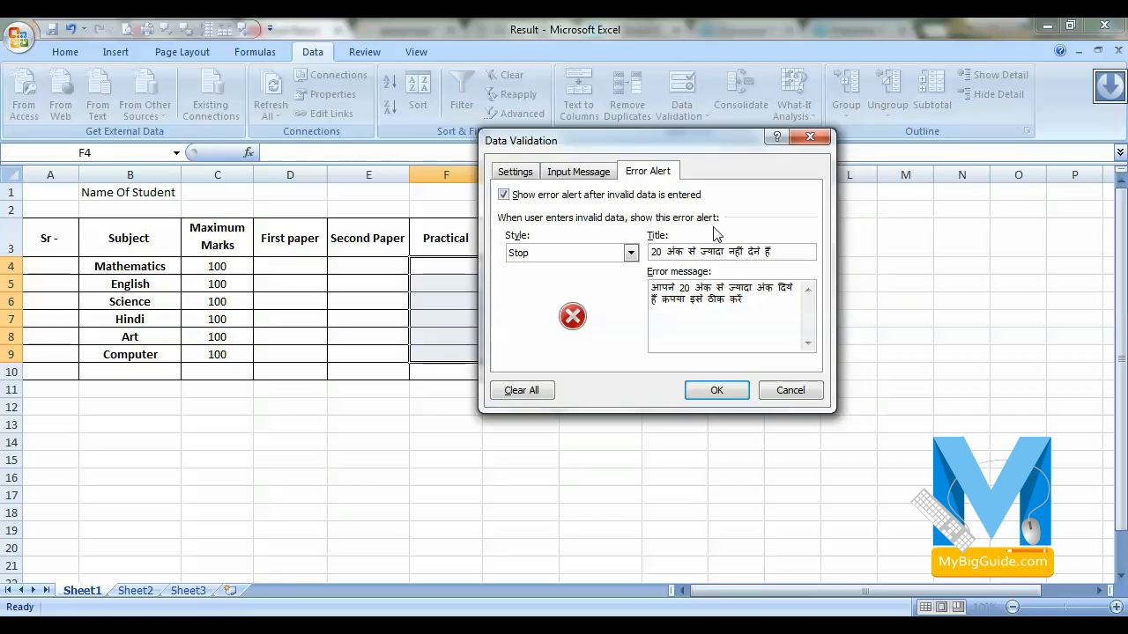
click(716, 392)
- Test the Second Paper validation by entering 51 for Mathematics in E4, and cancel the entry
click(368, 354)
click(368, 266)
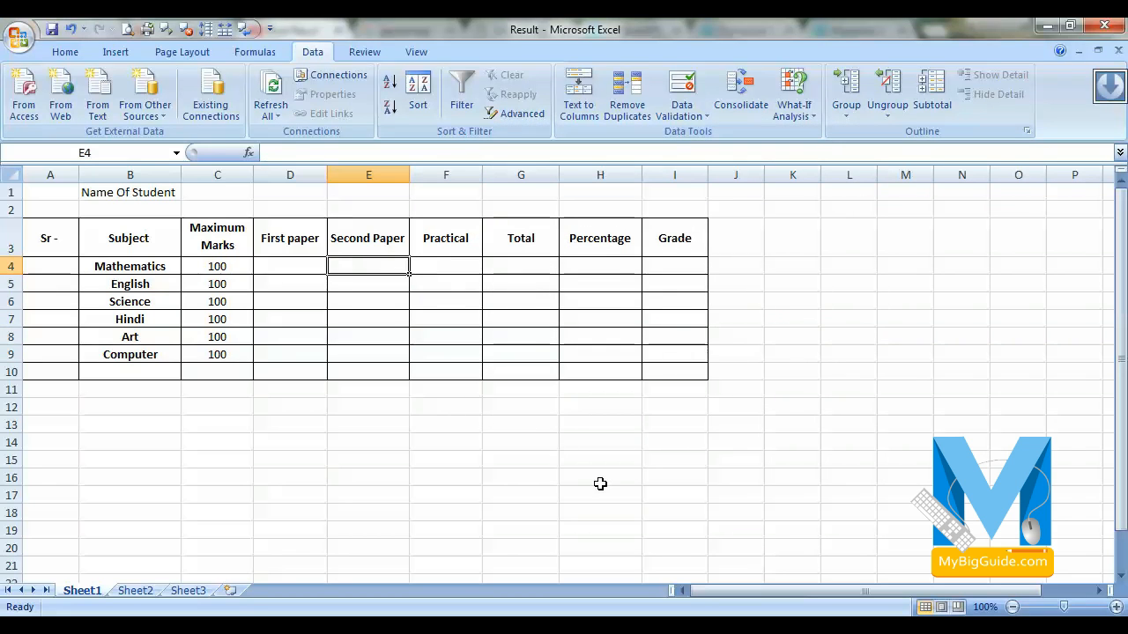
text(9)
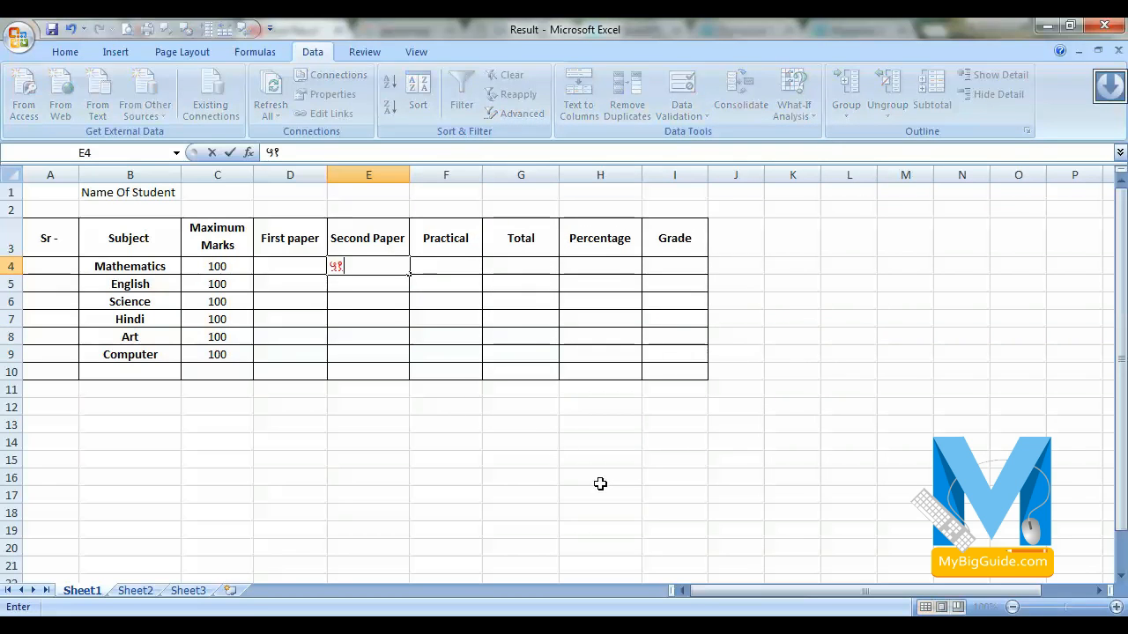
text(51)
key(Return)
key(Return)
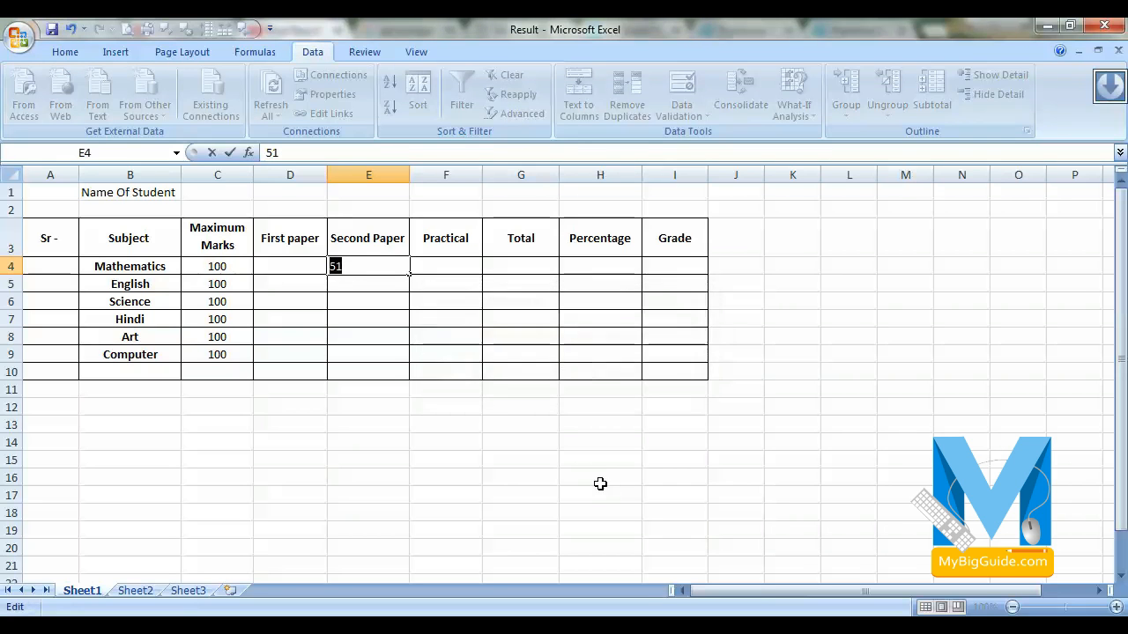
key(Return)
key(Escape)
- Test the Practical validation by entering 23 for Mathematics in F4, and dismiss the alert
key(Tab)
text(230)
key(BackSpace)
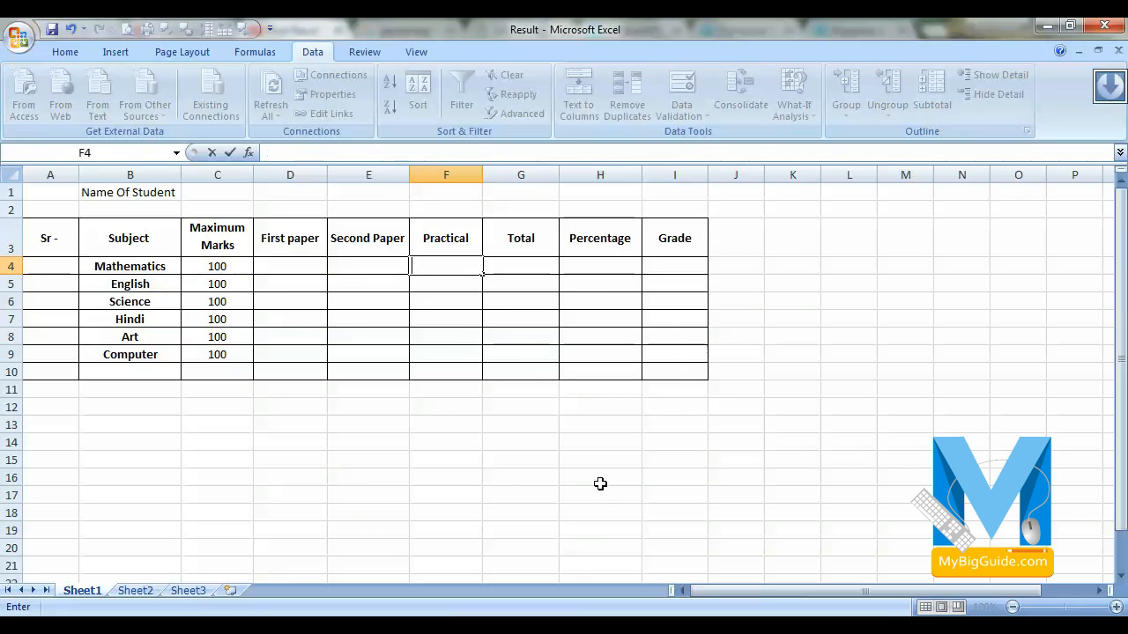
text(23)
key(Return)
key(Return)
- Enter 19 as the Mathematics Practical mark in F4, and undo the entry
text(198)
key(BackSpace)
key(Return)
key(Left)
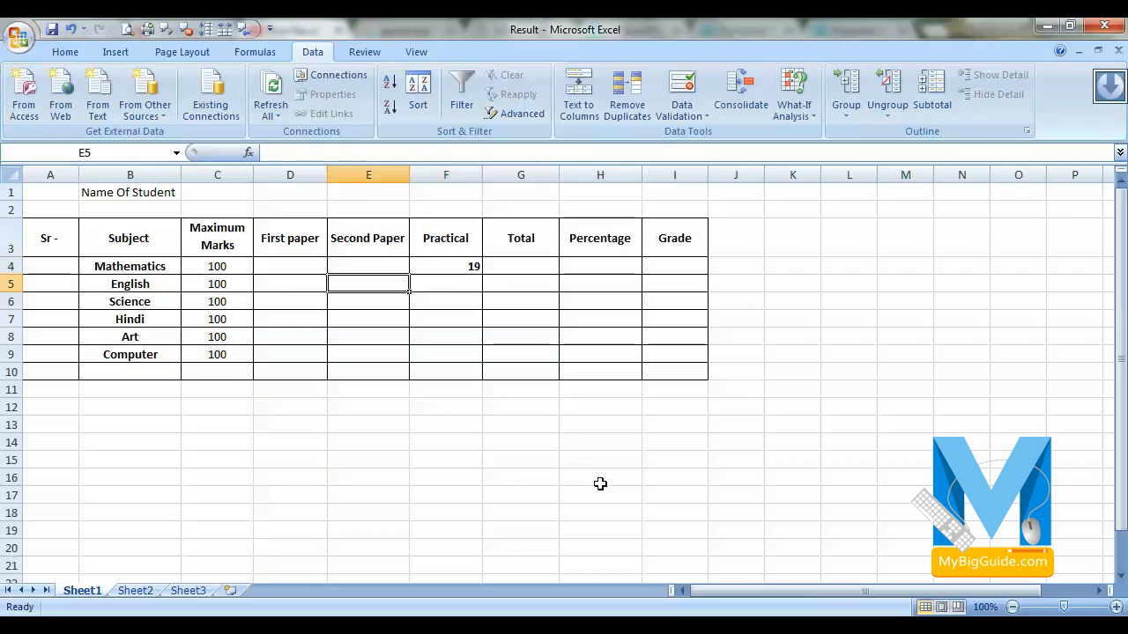
key(ctrl+z)
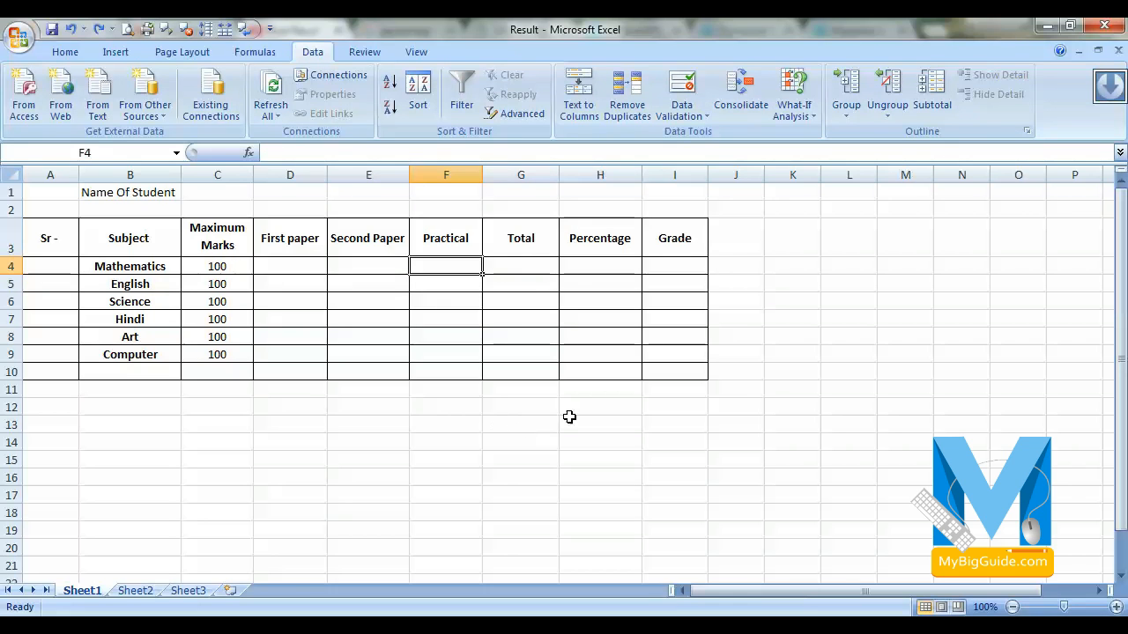
- Try to total the empty Mathematics row D4:G4 with AutoSum, and cancel the alert
click(532, 264)
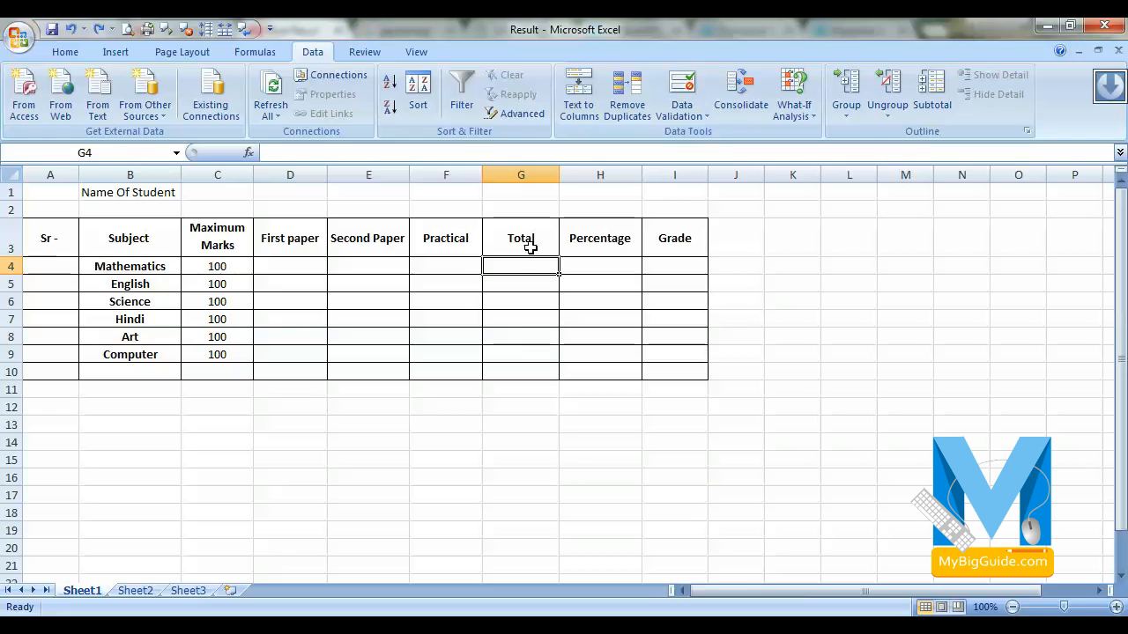
click(65, 52)
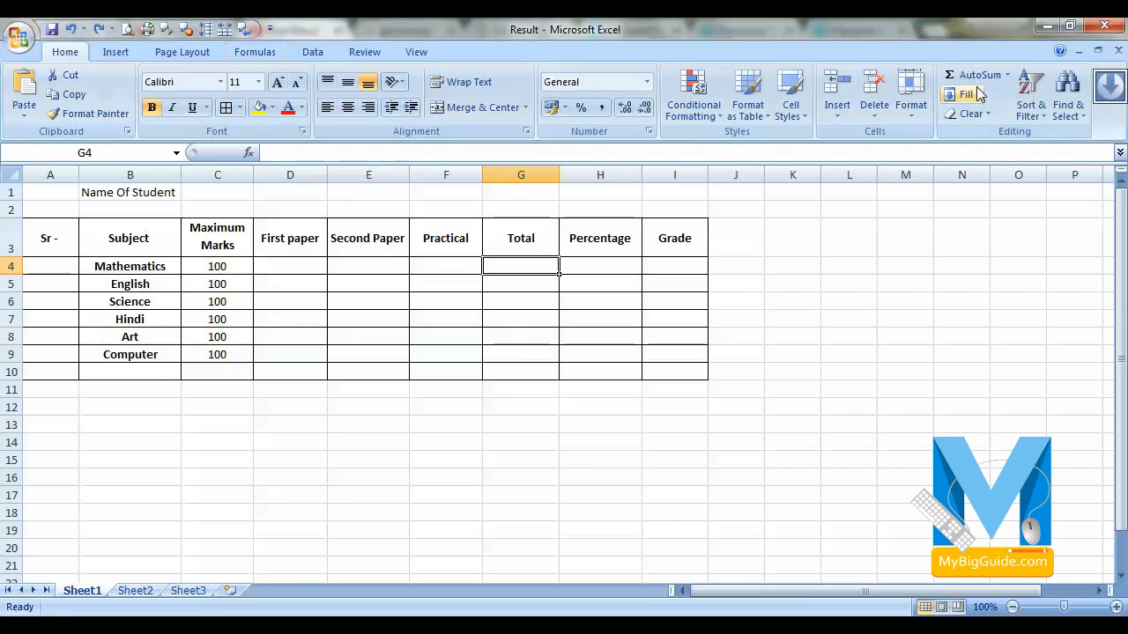
click(261, 266)
drag(263, 266, 513, 268)
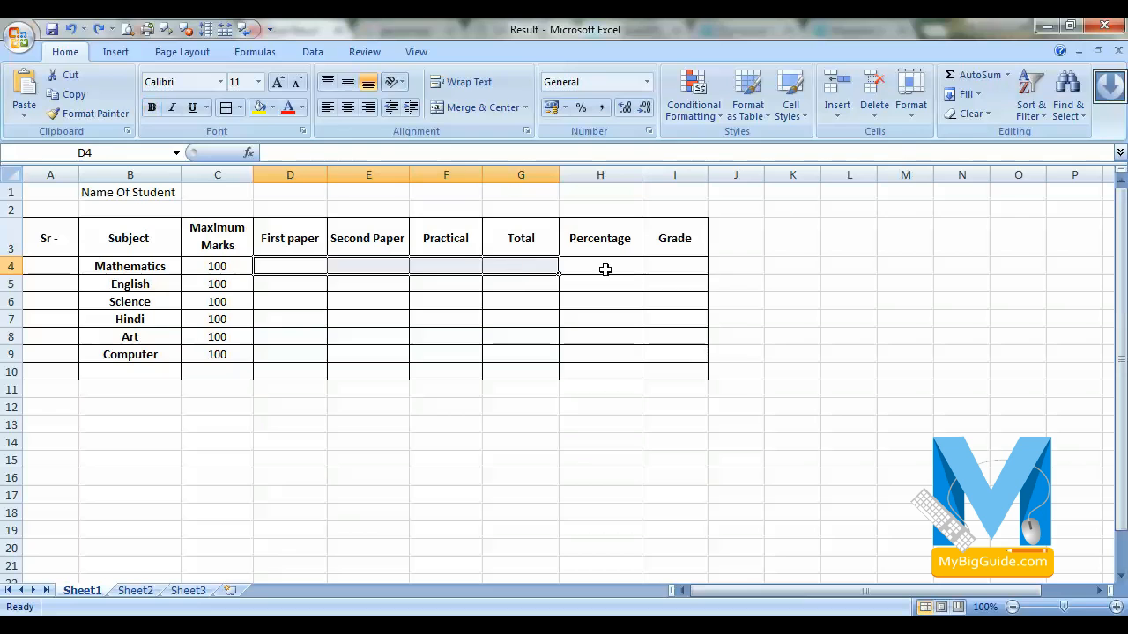
click(966, 78)
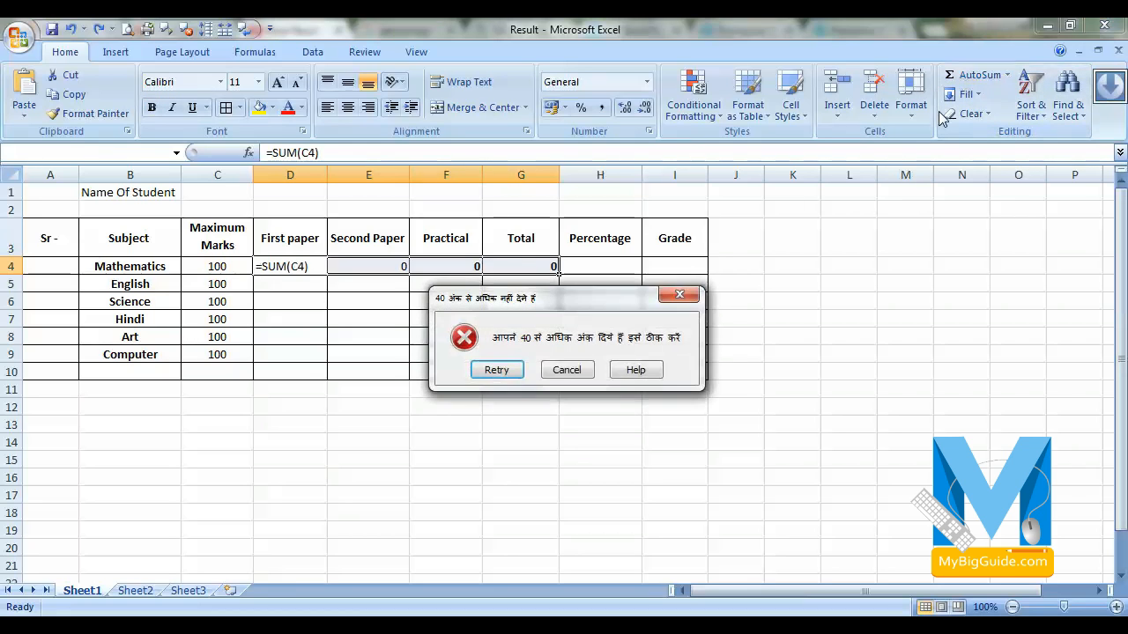
key(Escape)
click(538, 267)
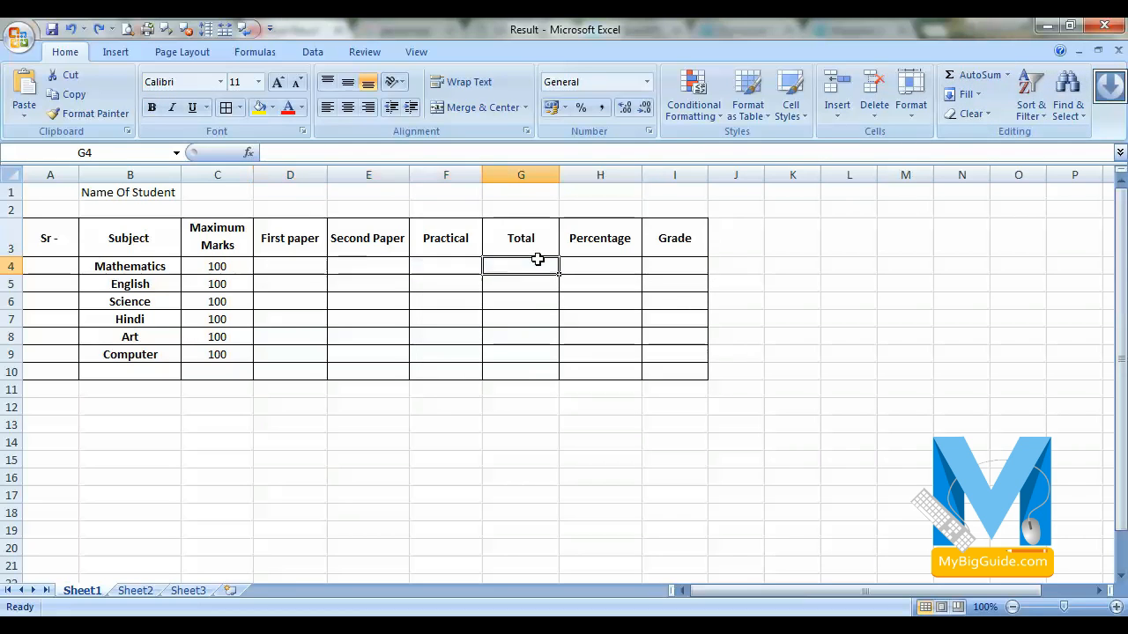
- Enter the Mathematics marks: 35 for First paper, 25 for Second Paper and 15 for Practical
click(302, 272)
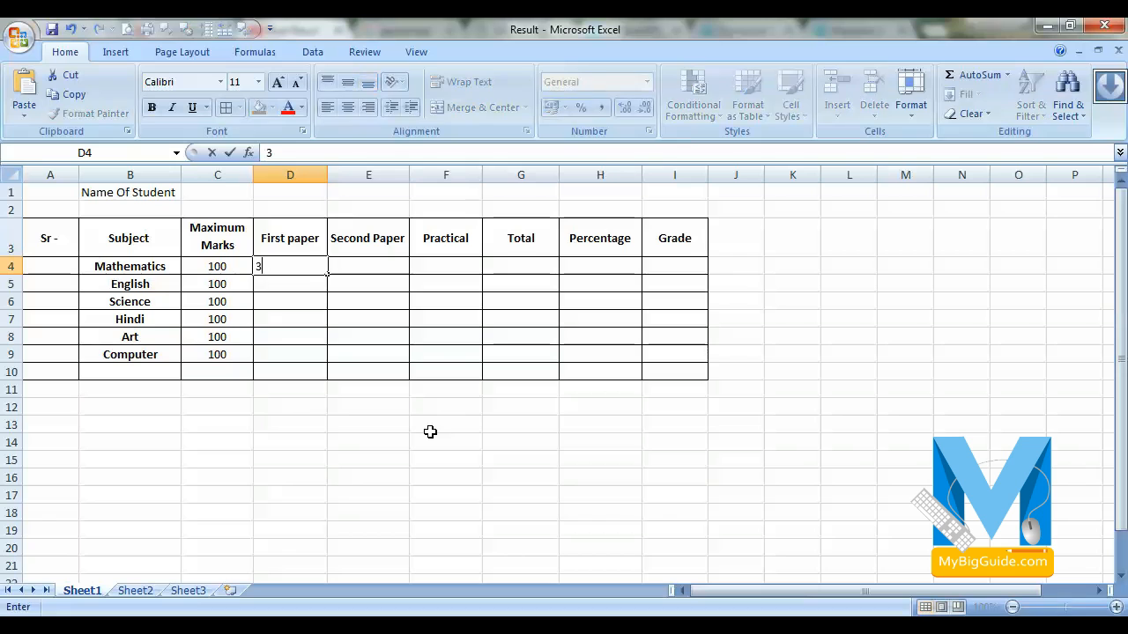
text(35)
key(Tab)
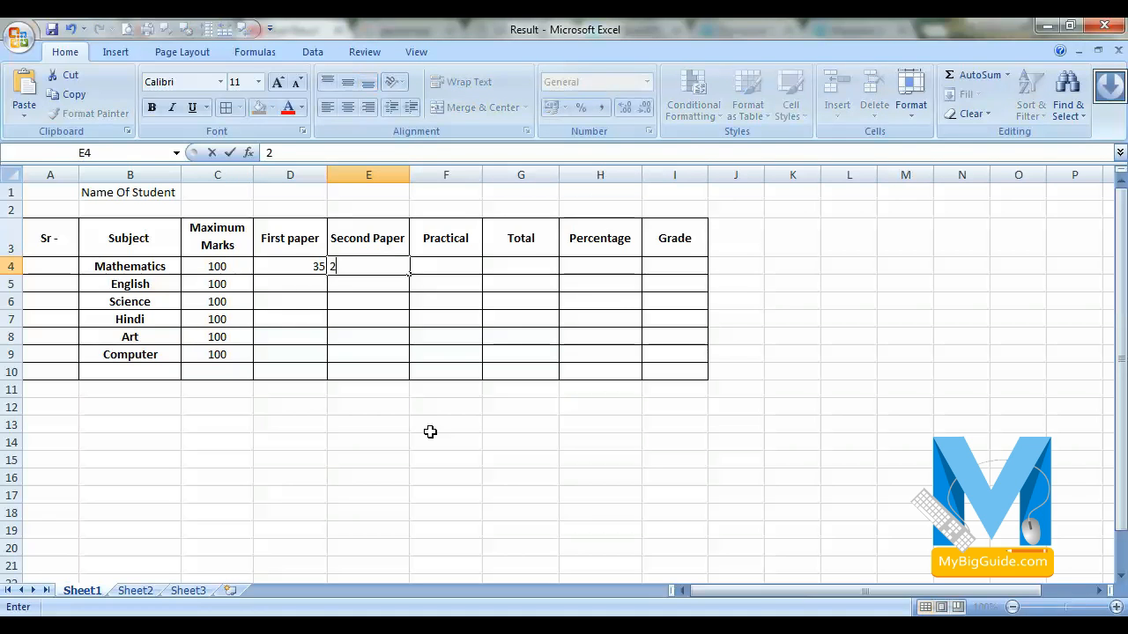
text(25)
key(Tab)
text(15)
key(Tab)
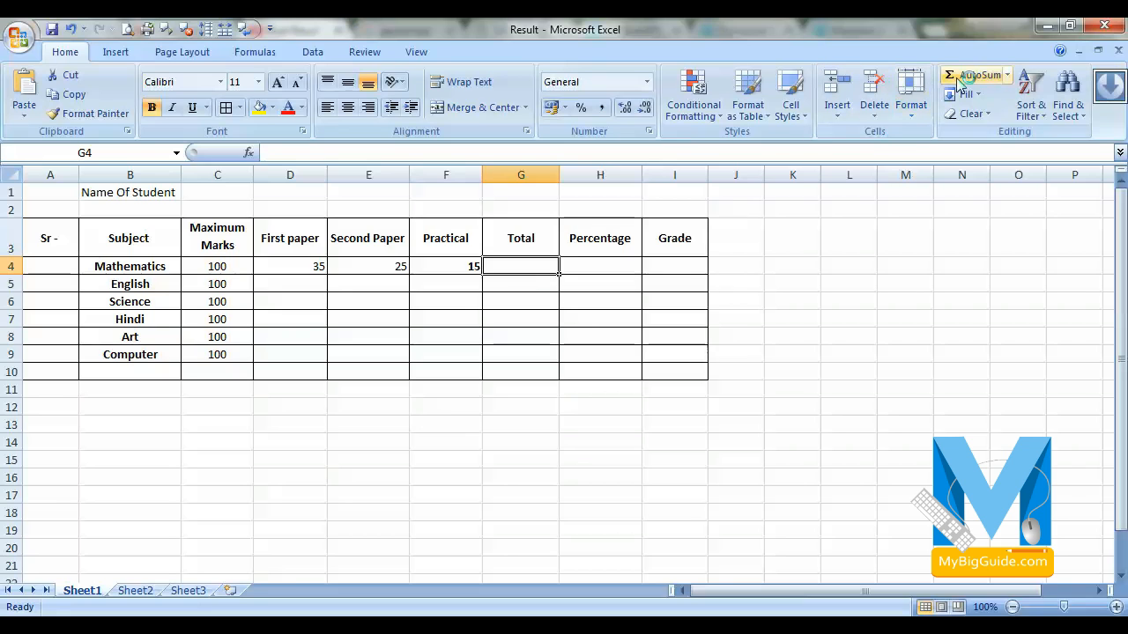
- Total the Mathematics marks D4:F4 in G4 with AutoSum and check the resulting formula
drag(297, 272, 545, 265)
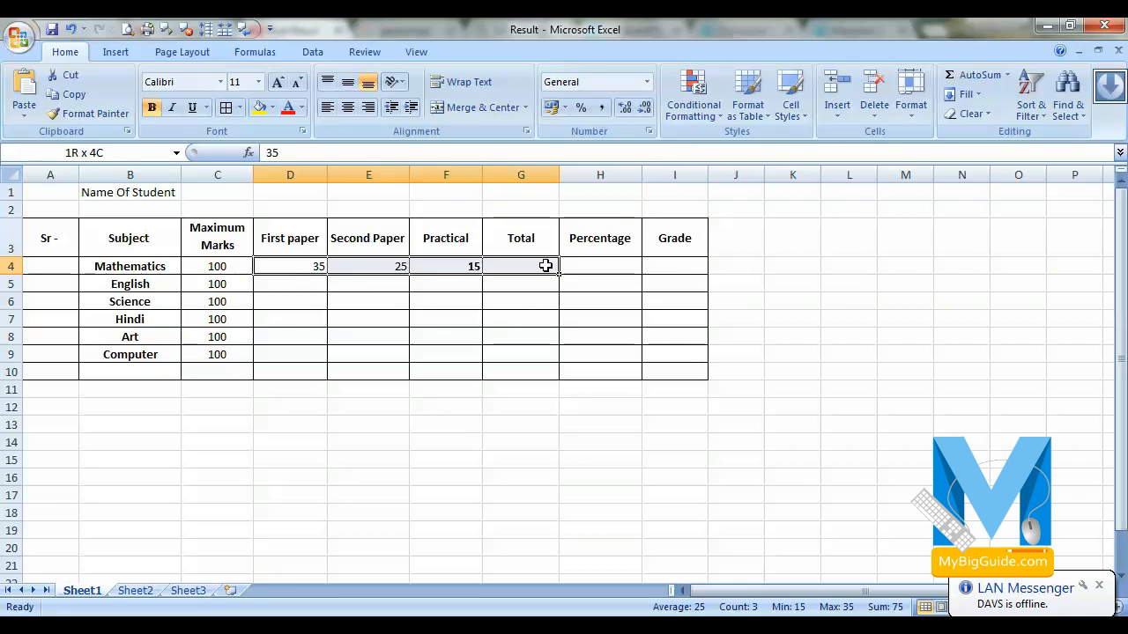
click(962, 83)
click(520, 266)
click(504, 296)
drag(290, 260, 550, 270)
click(356, 446)
click(526, 268)
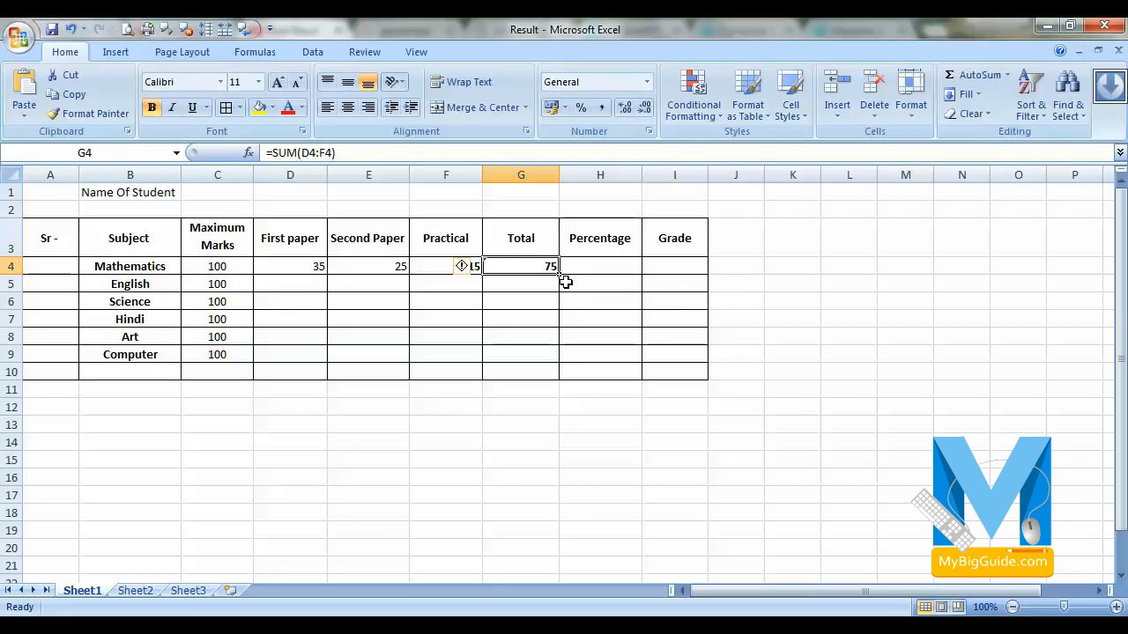
- Fill the Total formula from G4 down through G10
drag(561, 276, 555, 362)
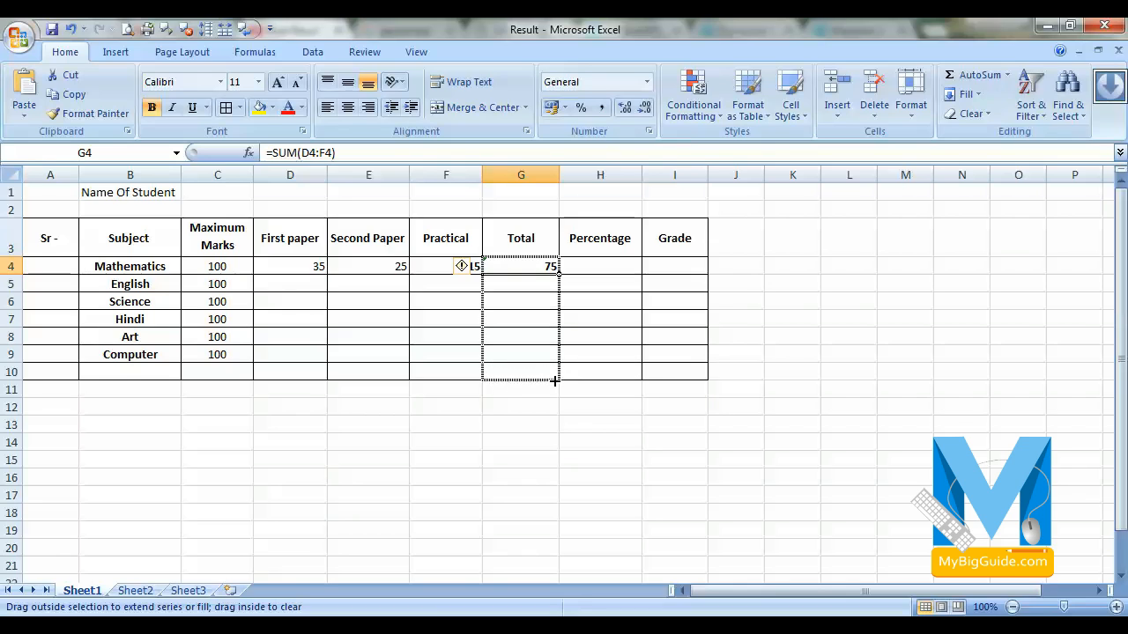
drag(555, 382, 557, 381)
drag(557, 382, 557, 376)
click(499, 419)
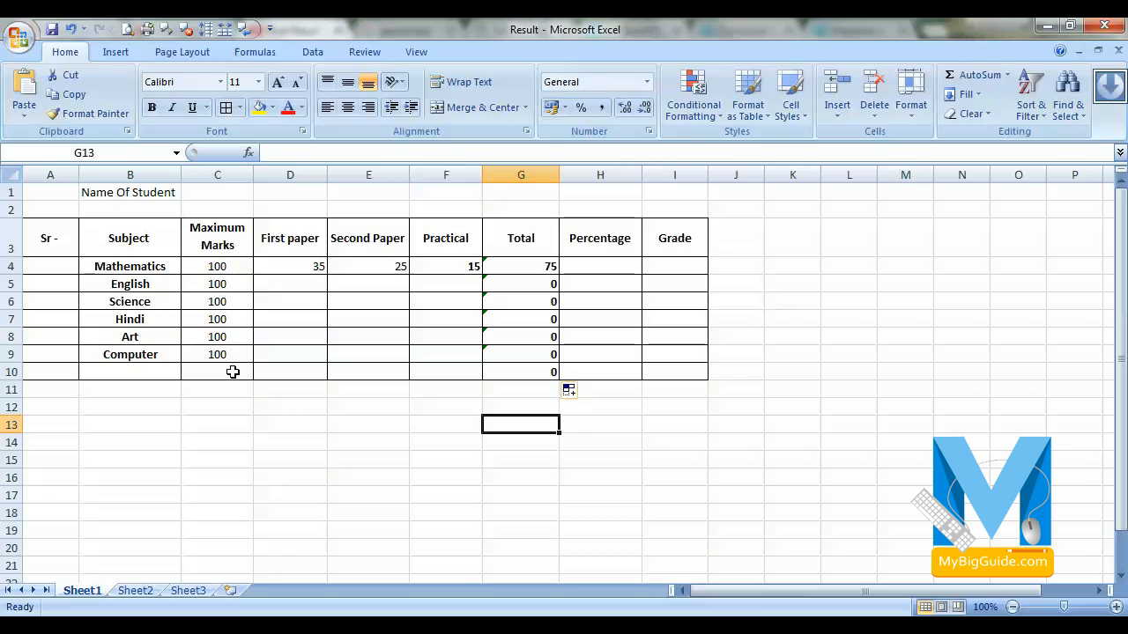
- Sum the Maximum Marks C4:C9 into C10 with AutoSum
drag(232, 269, 240, 371)
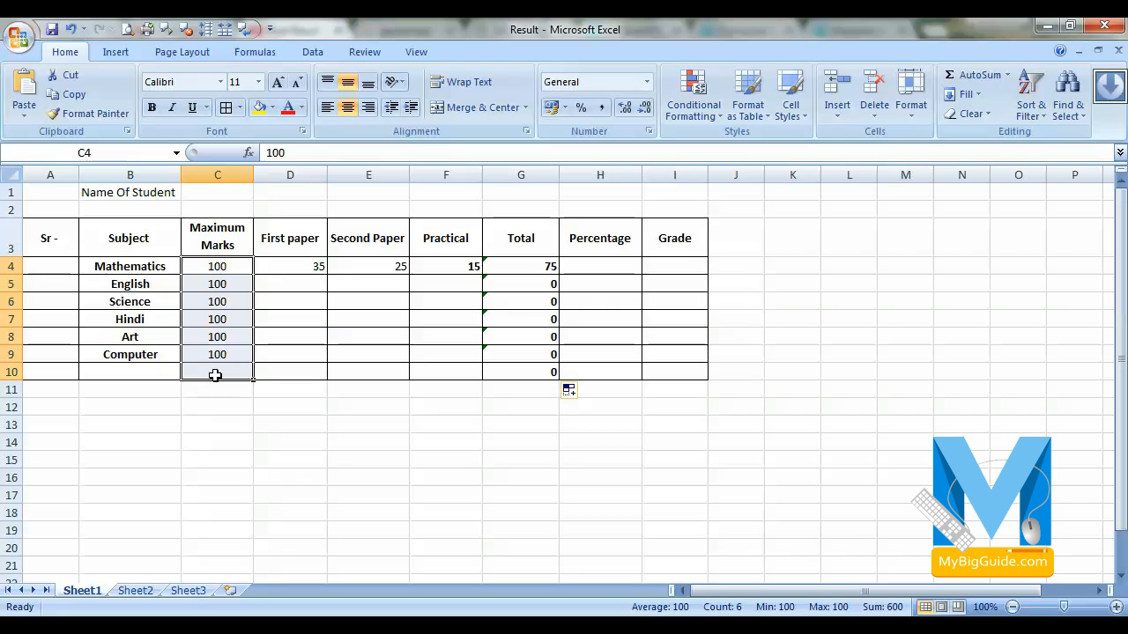
click(968, 77)
click(298, 477)
- Make the C10 total bold and fill its formula across row 10 through F10
click(226, 377)
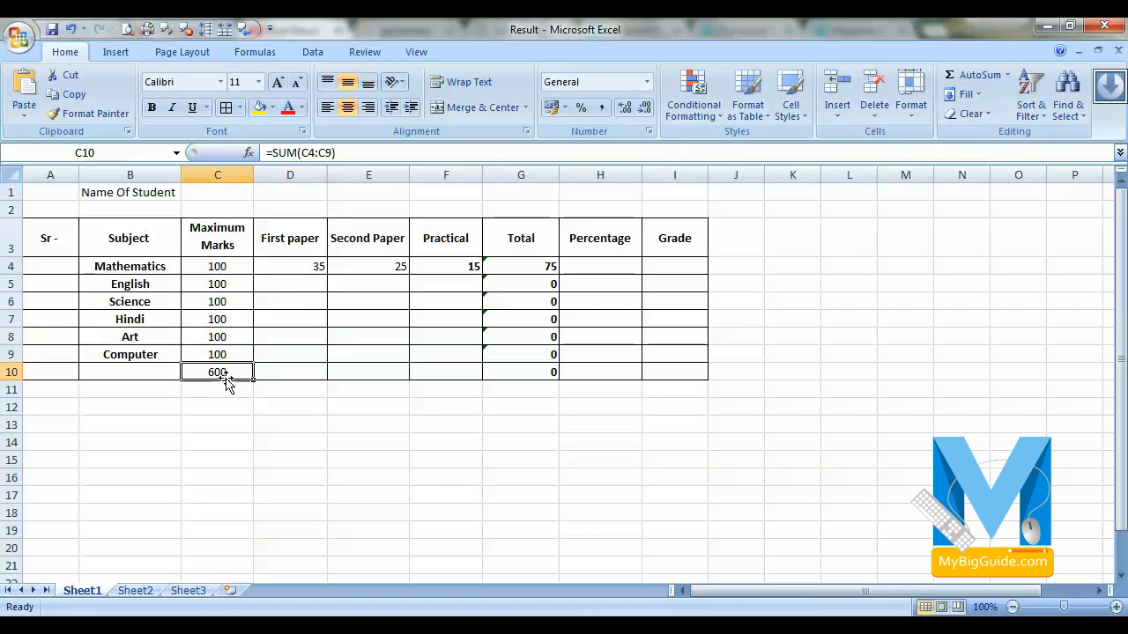
key(ctrl+b)
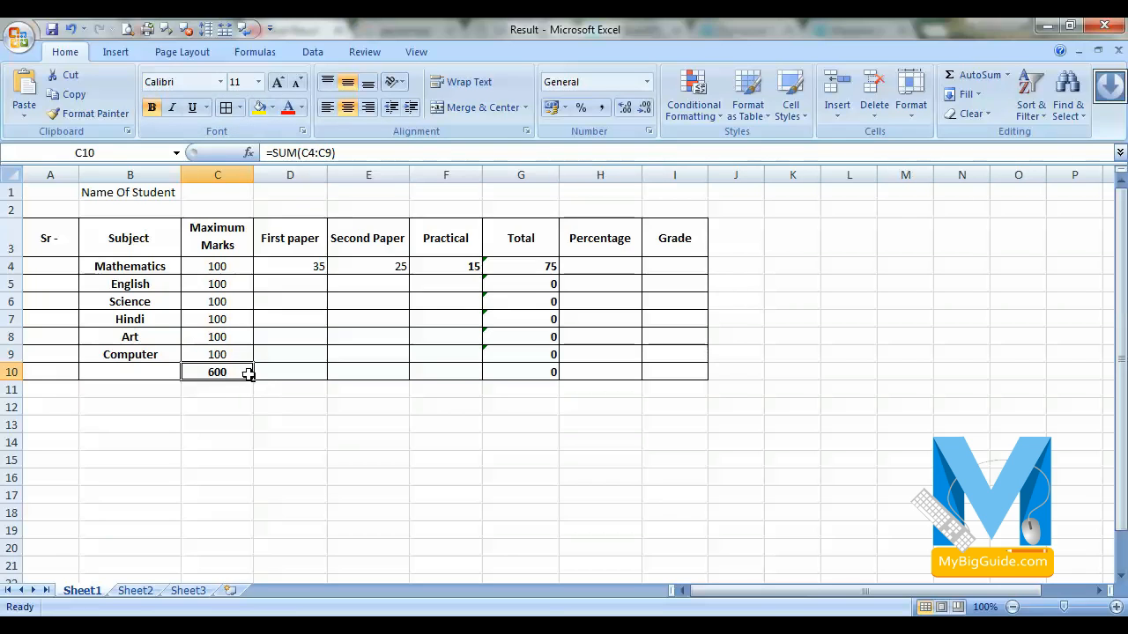
drag(248, 374, 493, 390)
click(431, 461)
- Center the marks and totals horizontally in C4:G10
drag(221, 266, 514, 379)
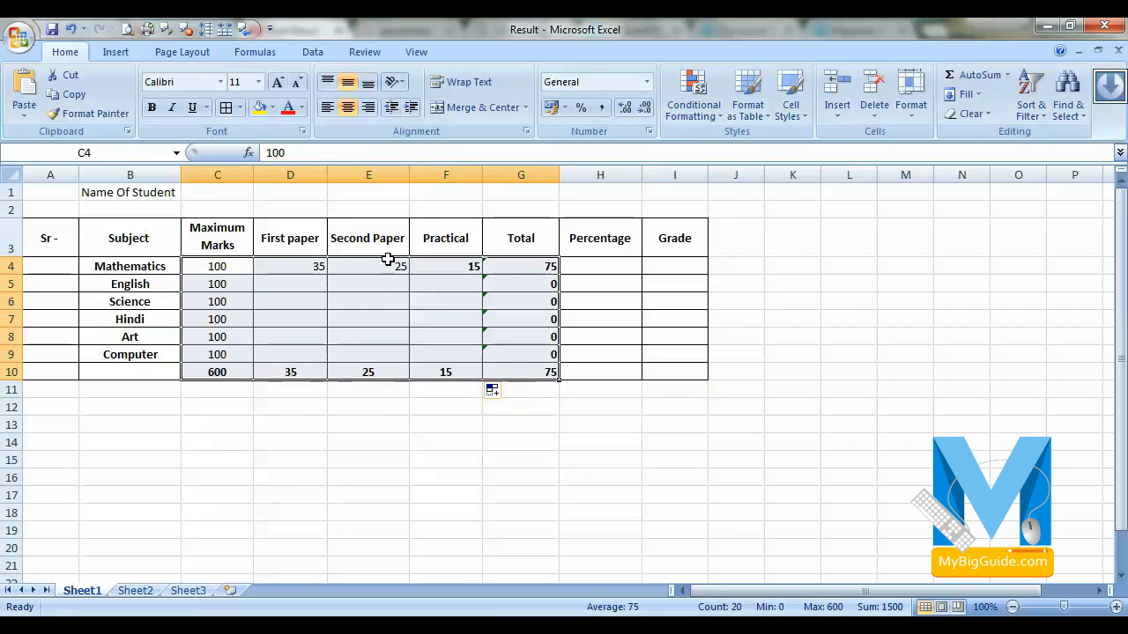
click(348, 108)
click(348, 108)
click(367, 442)
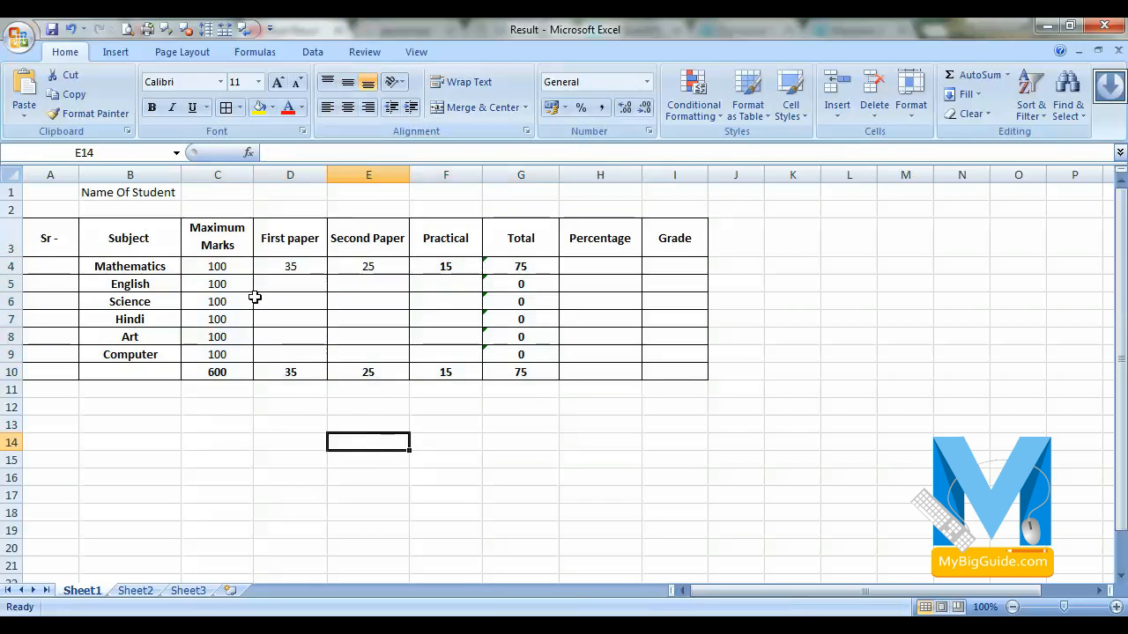
- Enter 39 as the English First paper mark in D5
click(275, 283)
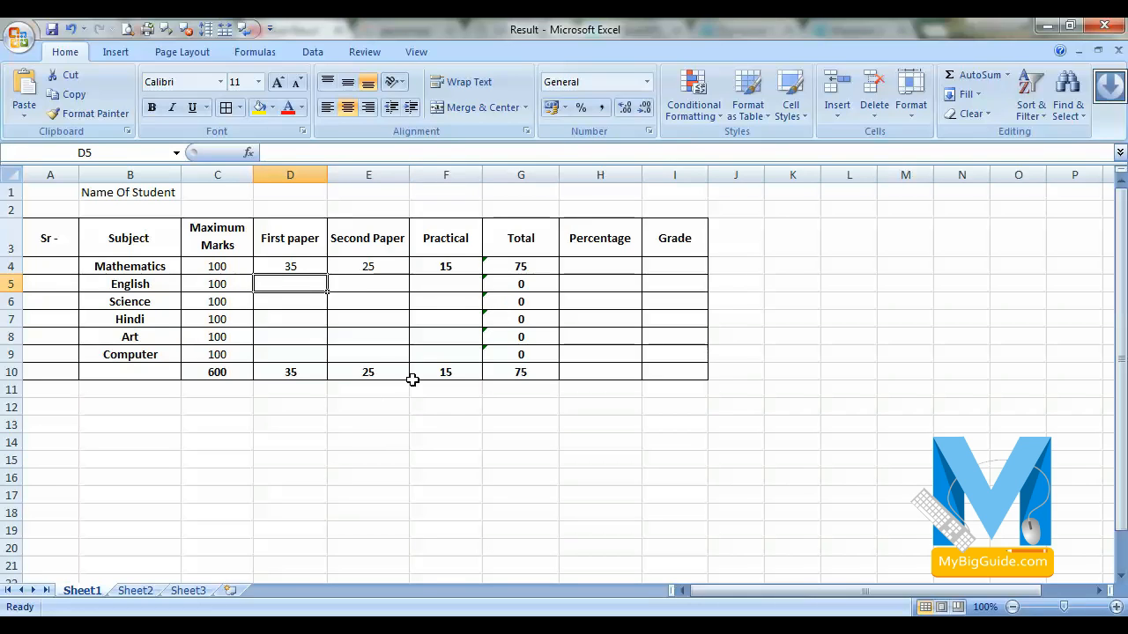
text(39)
key(Return)
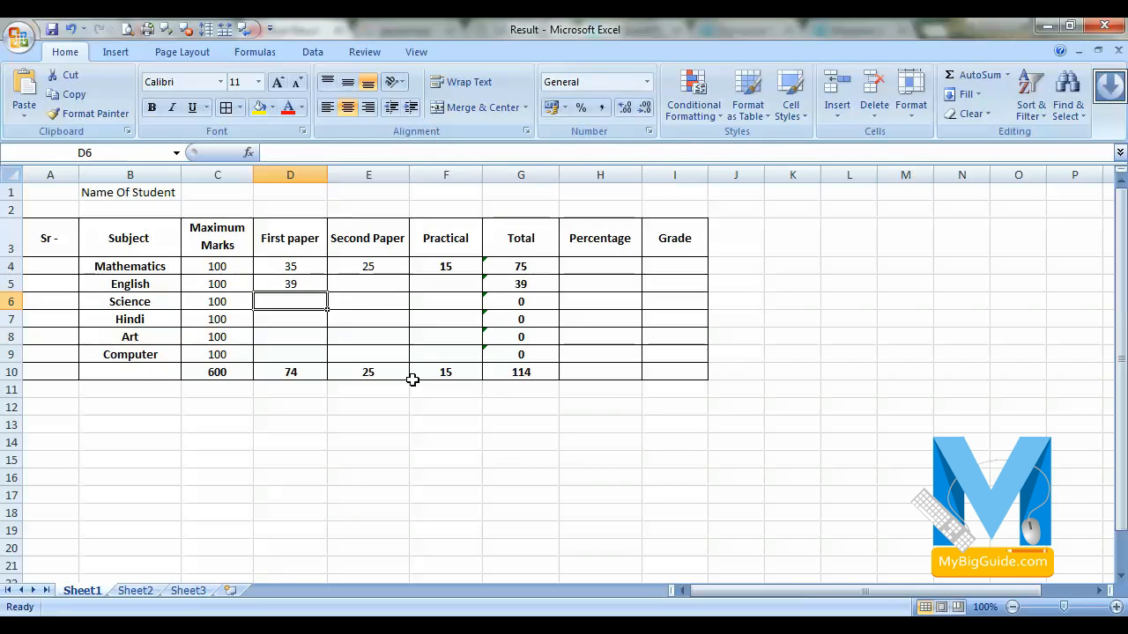
- Enter the First paper marks 38, 21, 25 and 32 for Science, Hindi, Art and Computer in D6:D9
text(38)
key(Return)
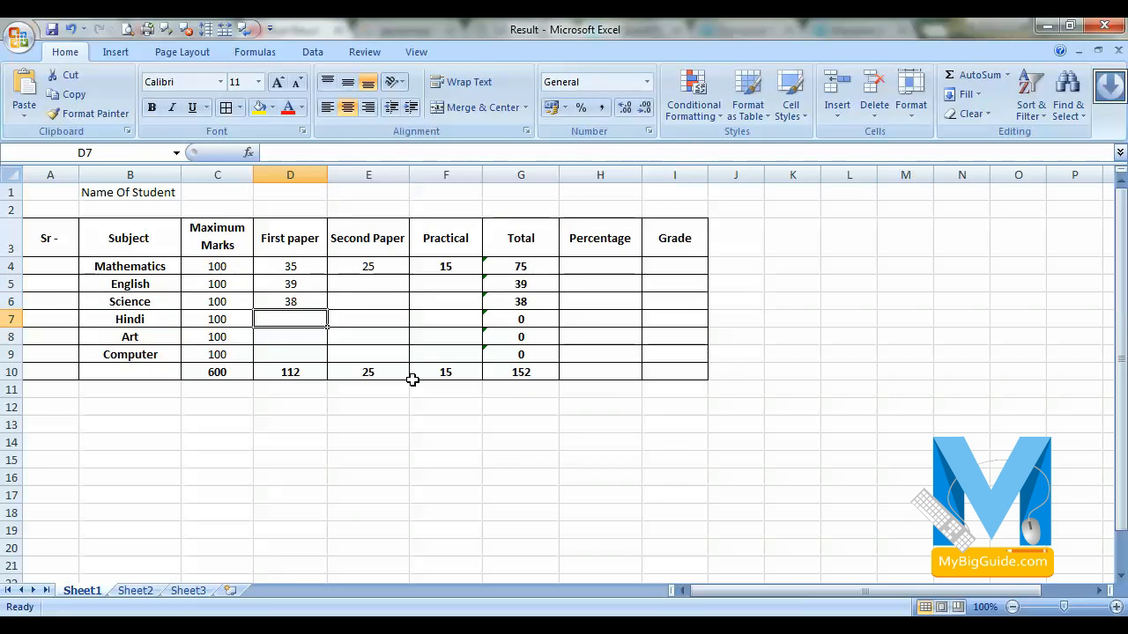
text(21)
key(Return)
text(25)
key(Return)
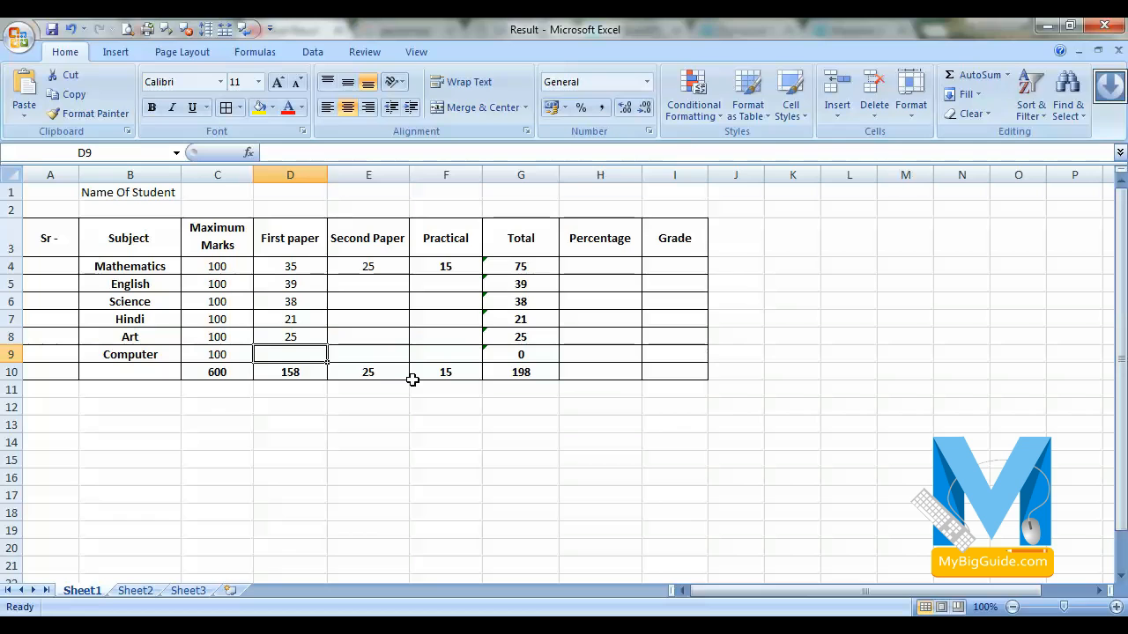
text(32)
key(Tab)
- Enter the Second Paper marks 35, 35 and 34 for English, Science and Hindi in E5:E7
key(Up)
key(Up)
key(Up)
key(Up)
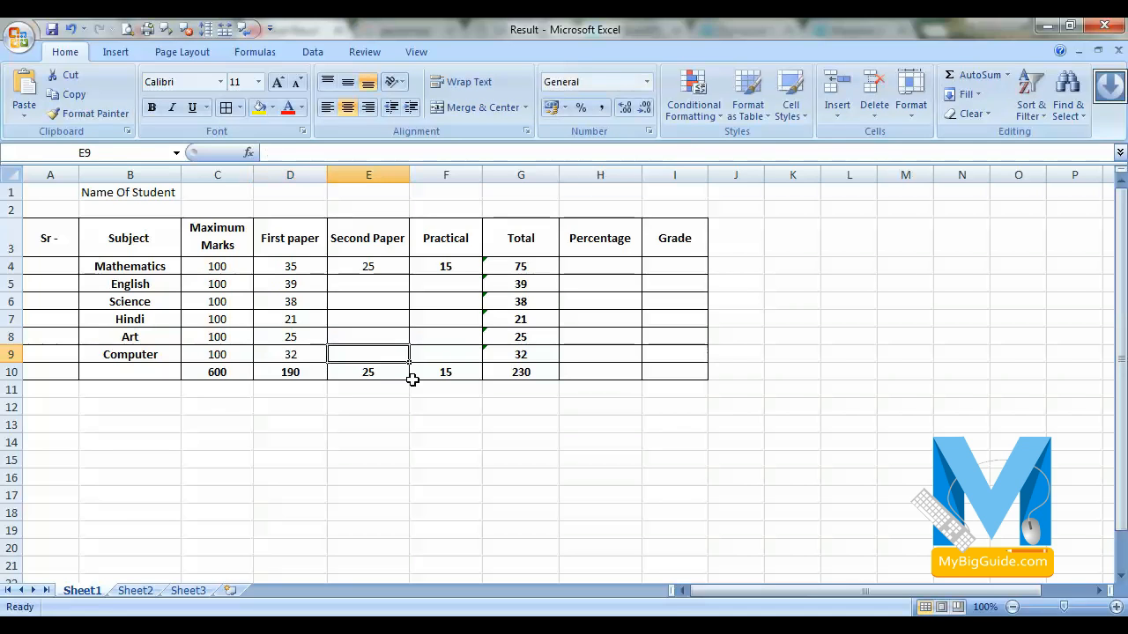
key(Return)
text(35)
key(Return)
text(34)
key(Return)
- Try 398 as the Art Second Paper mark in E8, and replace it with 28
text(398)
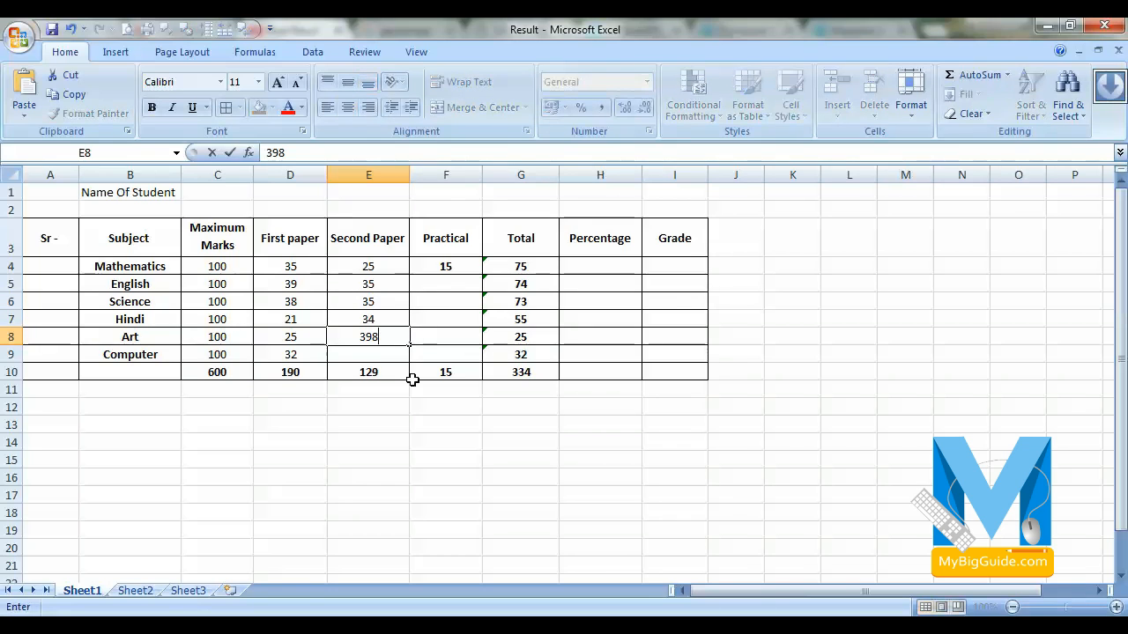
key(Return)
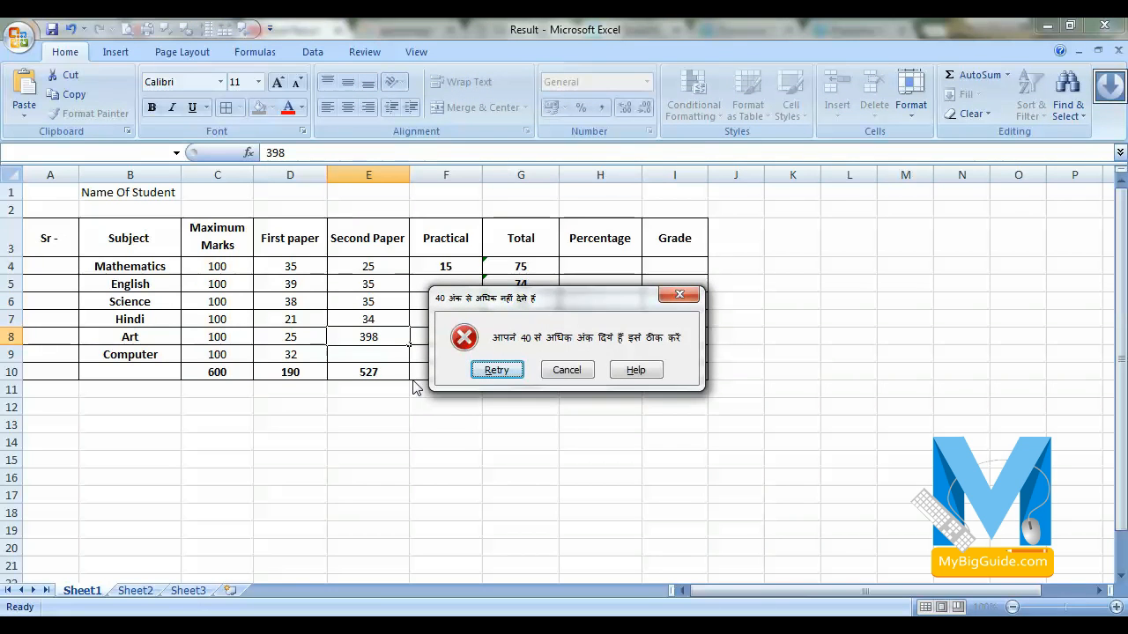
key(Return)
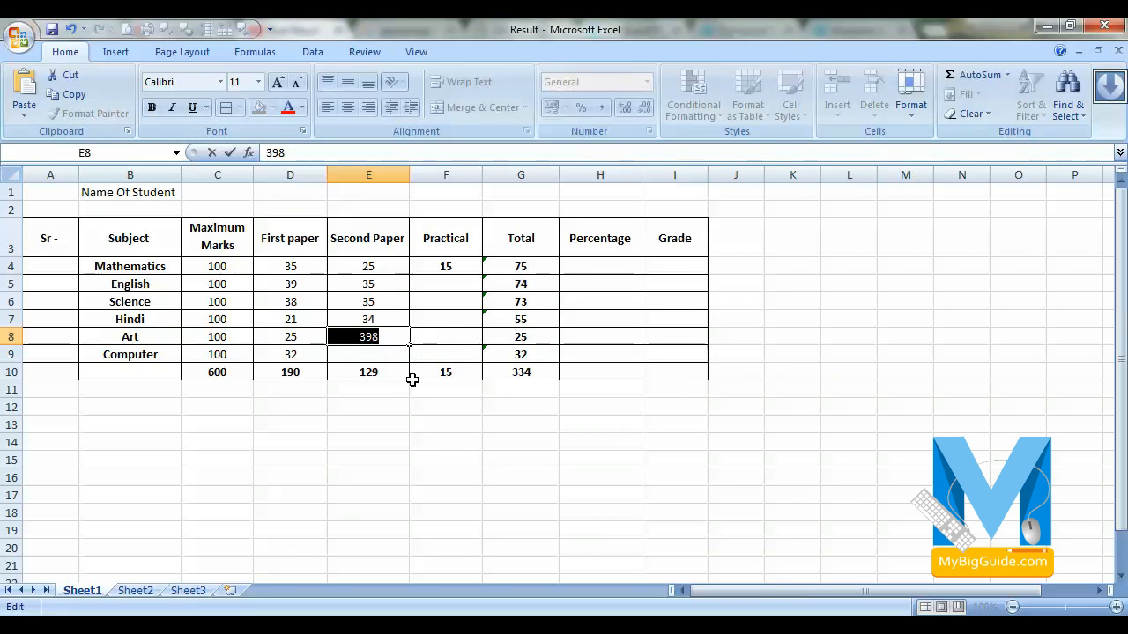
text(28)
key(Return)
- Try 285 as the Computer Second Paper mark in E9, and replace it with 28
text(285)
key(Return)
key(Return)
text(28)
key(Return)
- Enter the Practical marks 14, 11 and 15 for English, Science and Hindi in F5:F7
key(Up)
key(Right)
key(Up)
key(Up)
key(Up)
key(Up)
key(Up)
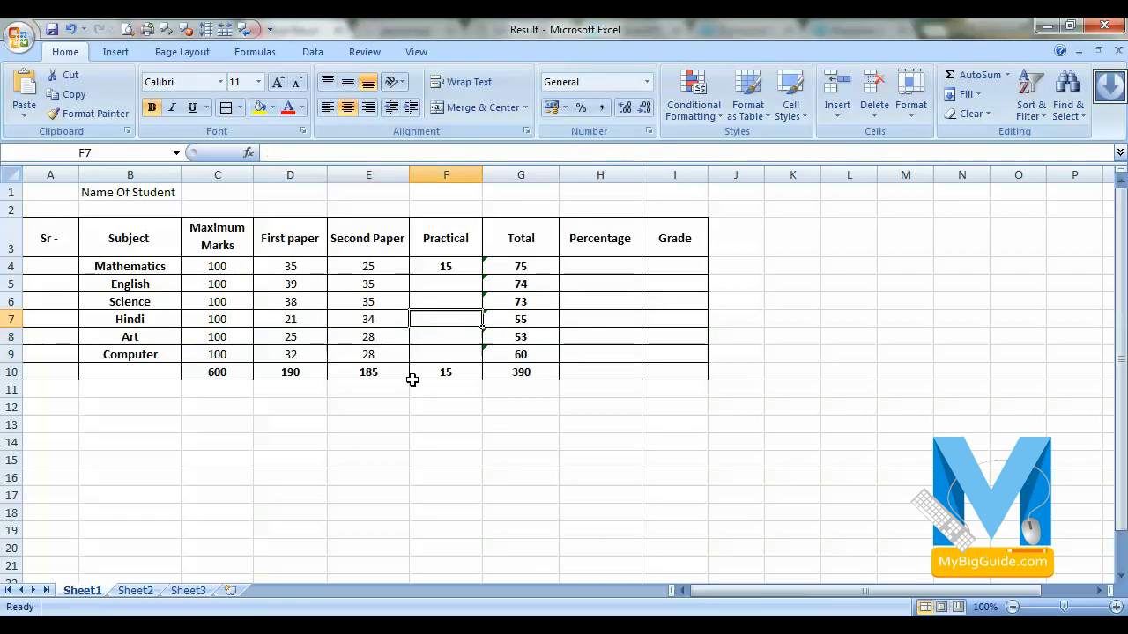
key(Down)
text(14)
key(Return)
text(11)
key(Return)
text(15)
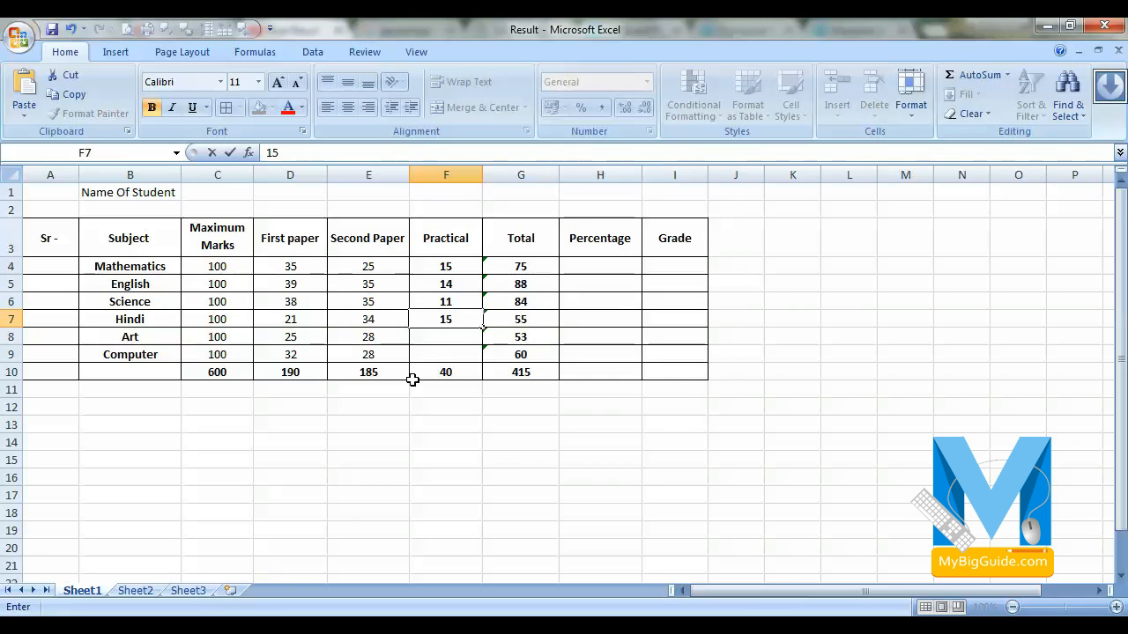
key(Return)
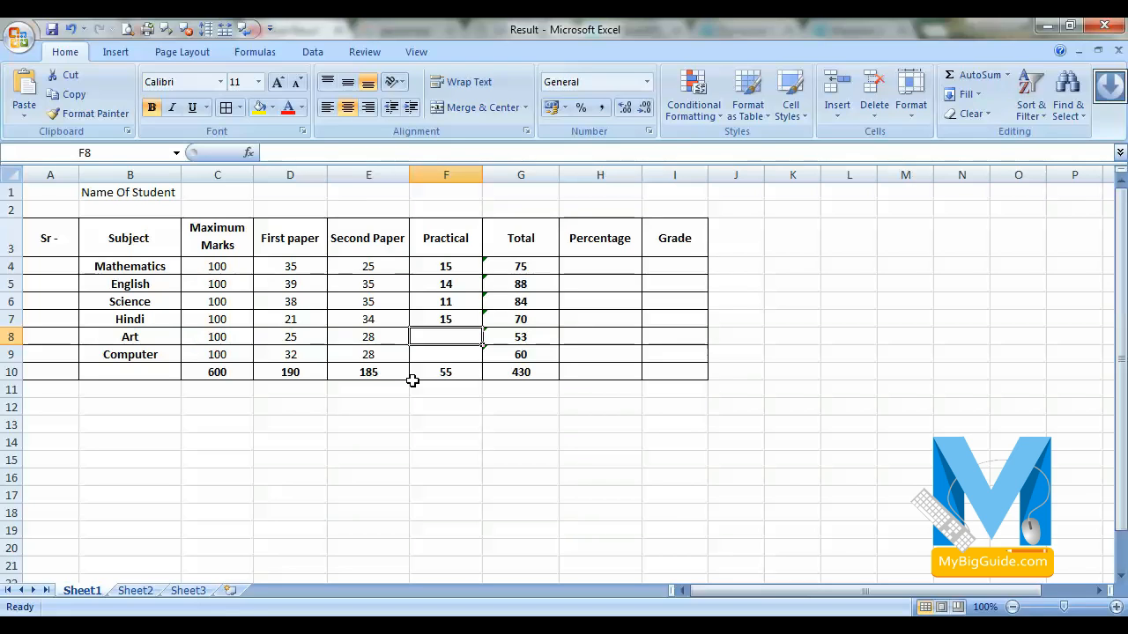
- Try 25 as the Computer Practical mark in F9, and replace it with 20
key(Down)
text(25)
key(Return)
key(Return)
text(20)
key(Return)
- Try 25 as the Art Practical mark in F8, and replace it with 19
key(Up)
key(Up)
key(Up)
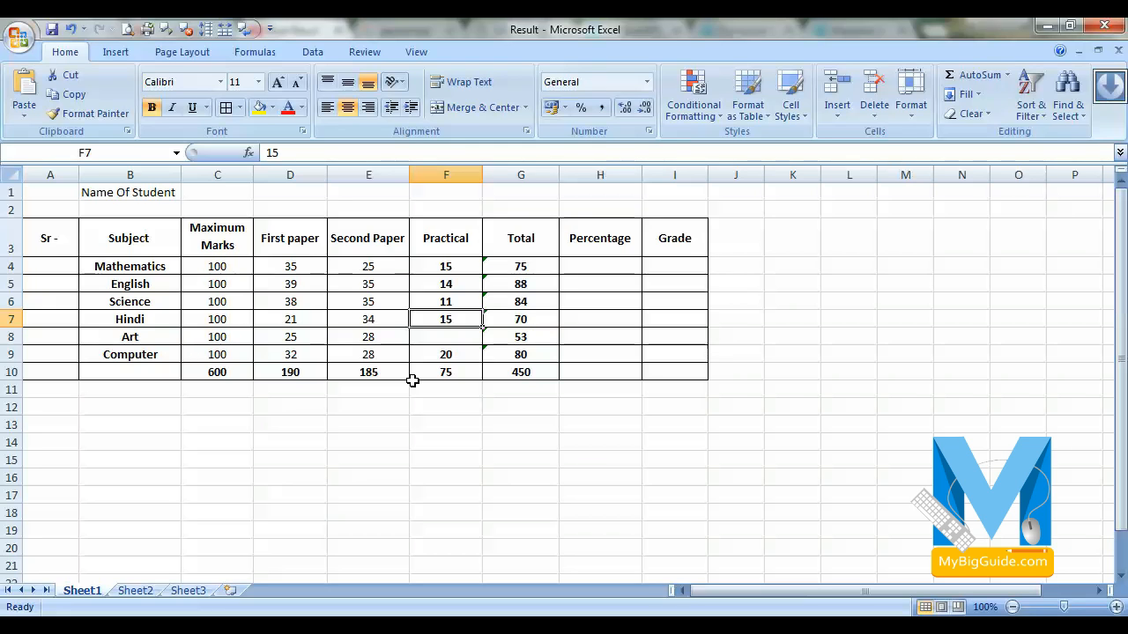
key(Down)
text(25)
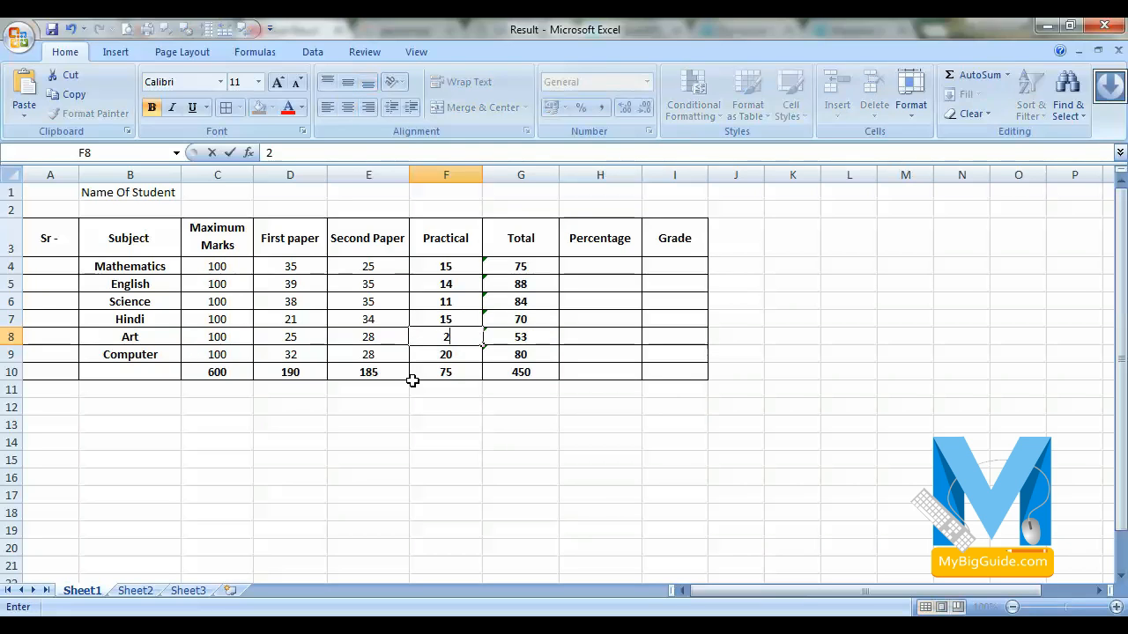
key(Return)
key(Return)
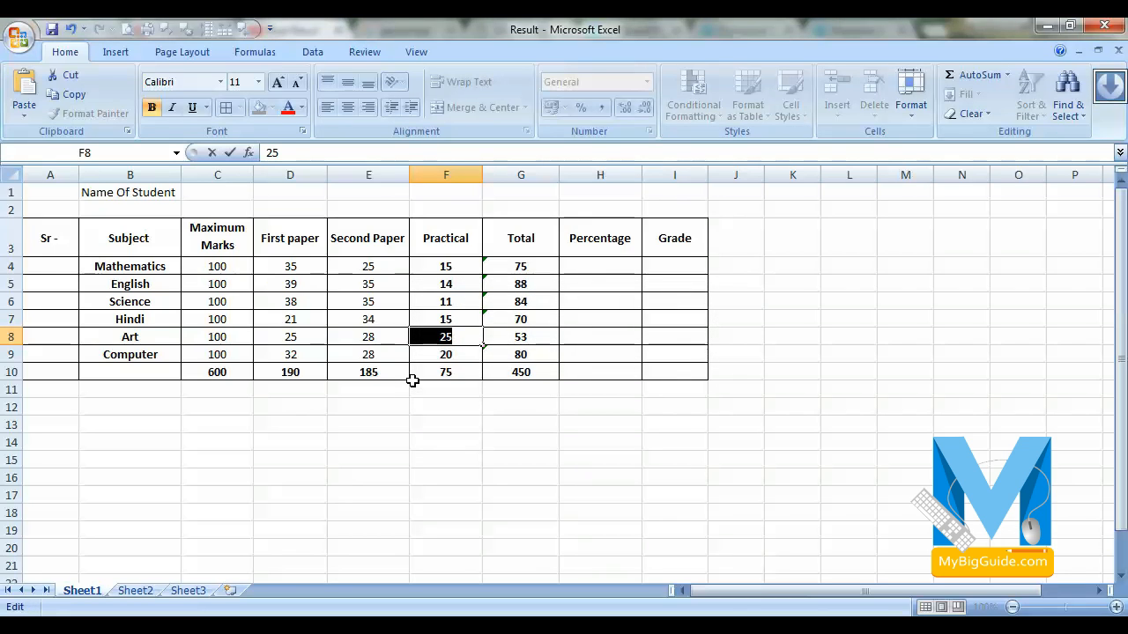
text(19)
key(Return)
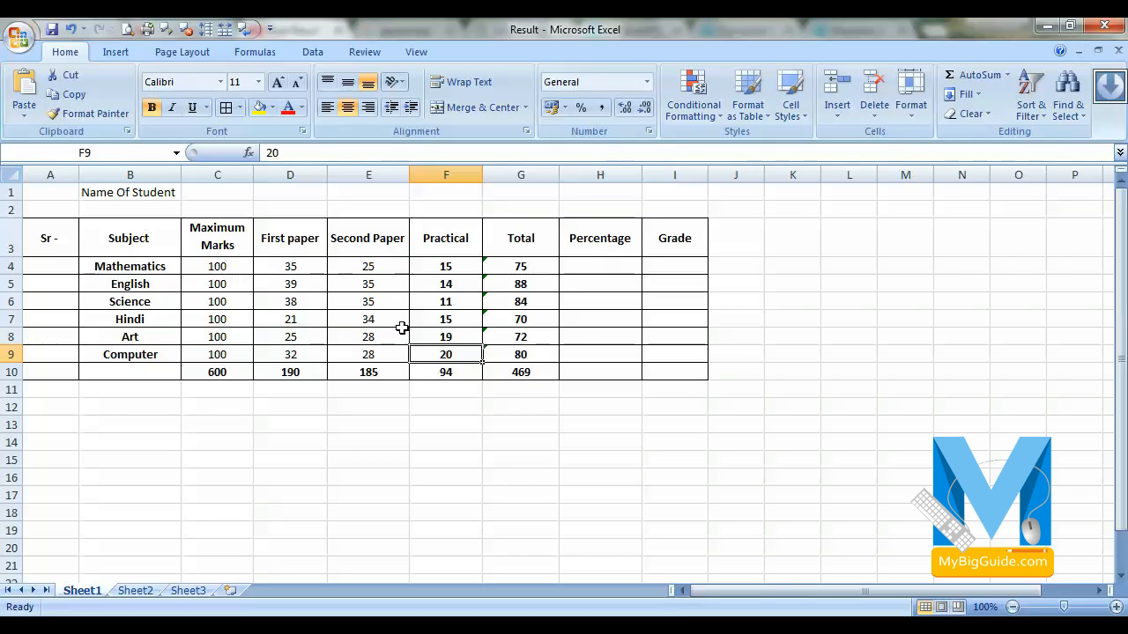
- Apply the Percent Style number format to the Percentage cells H4:H10
click(611, 264)
drag(611, 265, 614, 373)
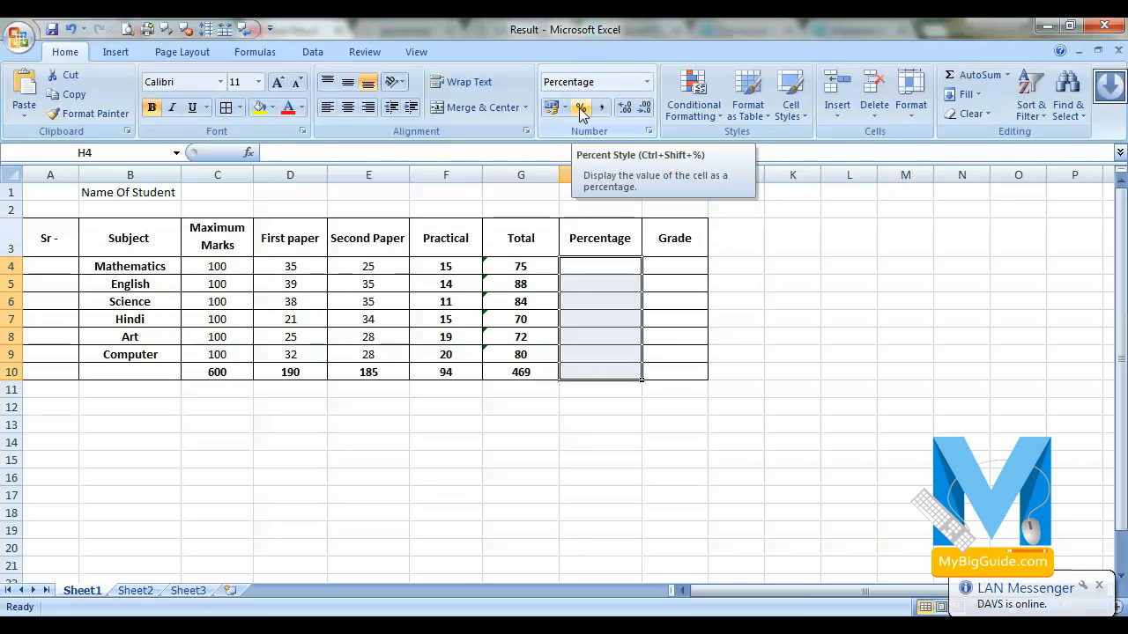
click(636, 474)
click(582, 107)
drag(593, 264, 599, 373)
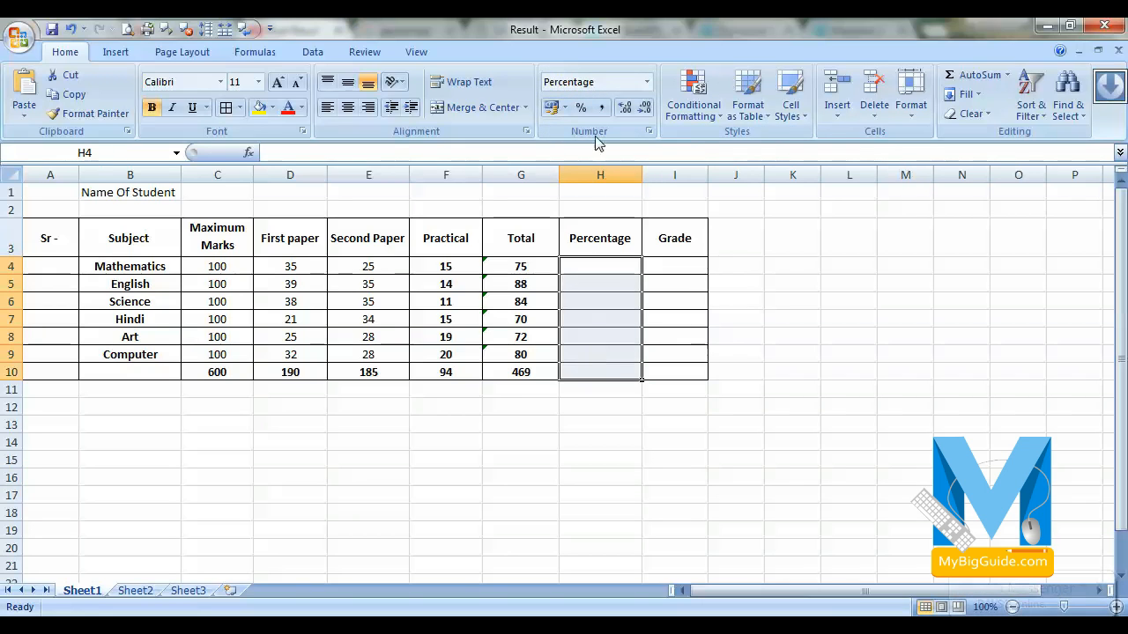
- Enter the formula =G4/C4 in H4 to calculate the Mathematics percentage
click(610, 270)
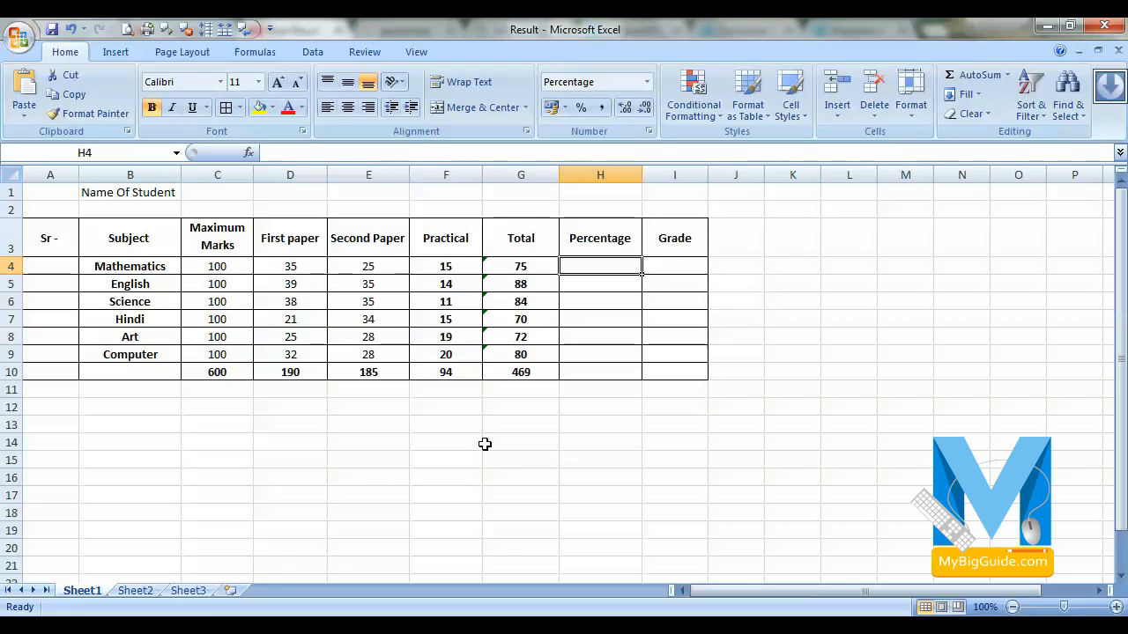
text(=)
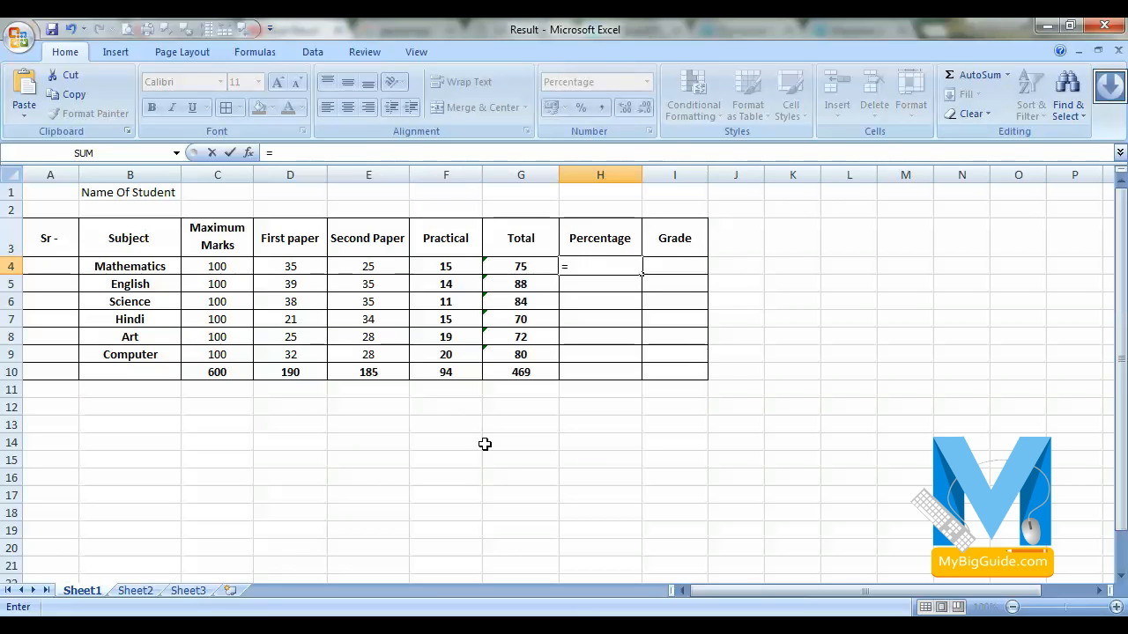
click(529, 266)
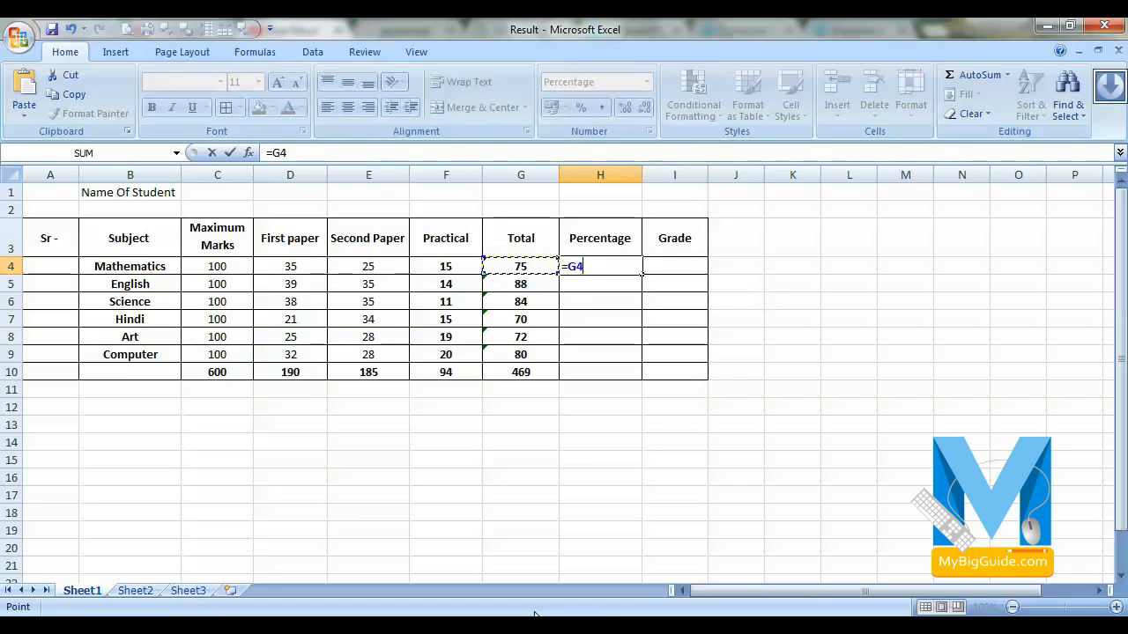
text(/)
text(c4)
key(BackSpace)
text(4)
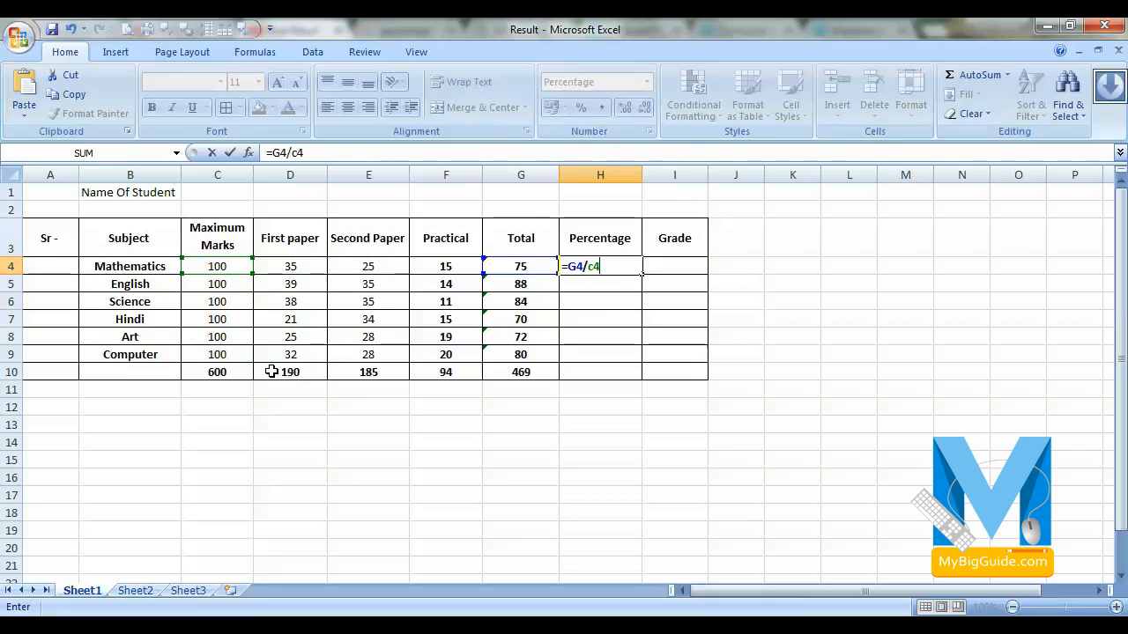
key(Return)
- Fill the percentage formula from H4 down through H10, and check the overall total in G10
click(620, 272)
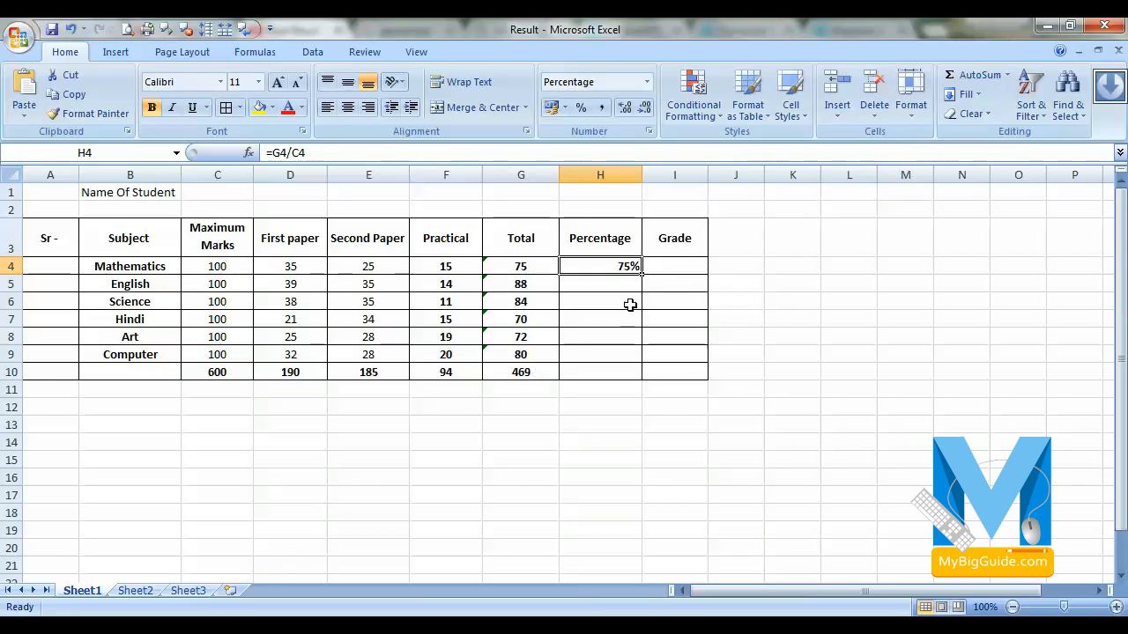
drag(644, 277, 636, 381)
click(542, 375)
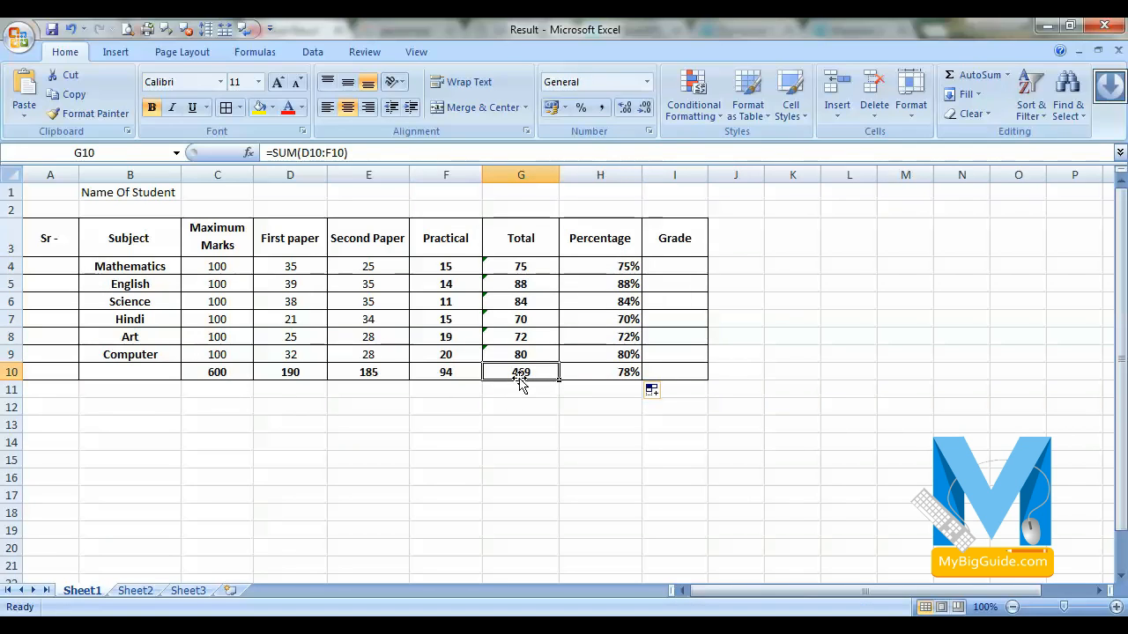
click(600, 389)
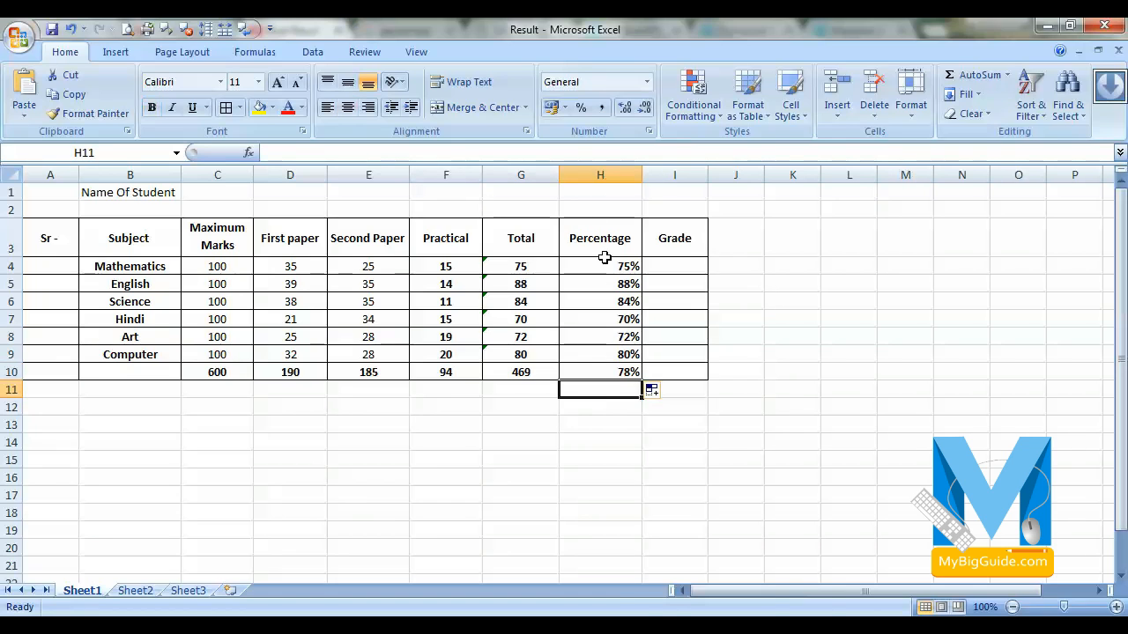
- Center the percentages horizontally in H4:H10
drag(604, 257, 617, 373)
click(348, 106)
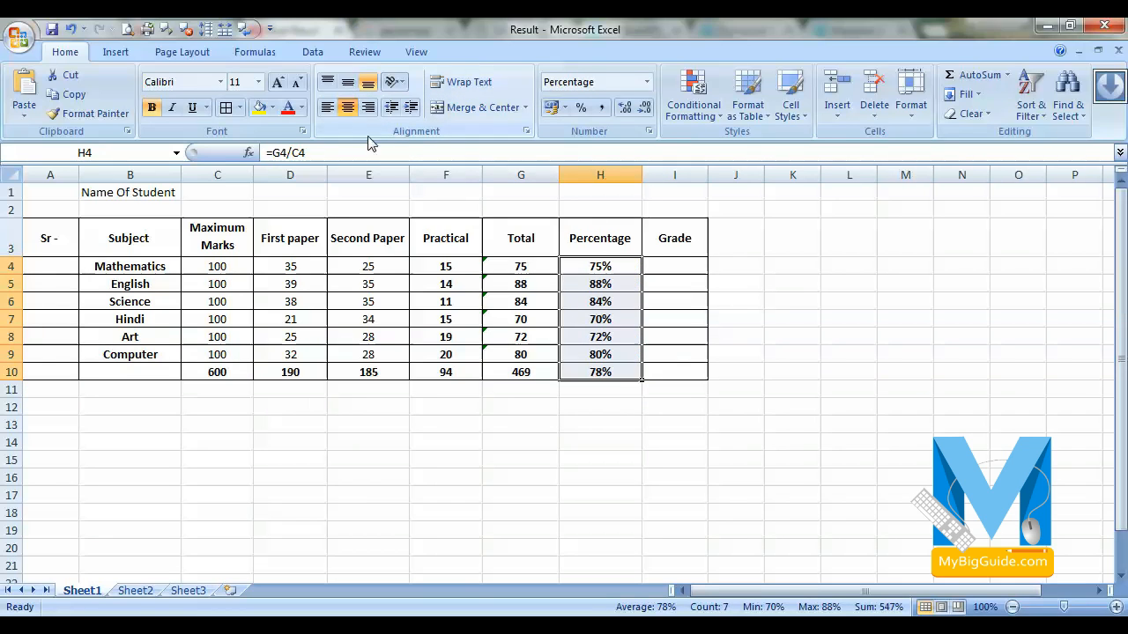
click(599, 388)
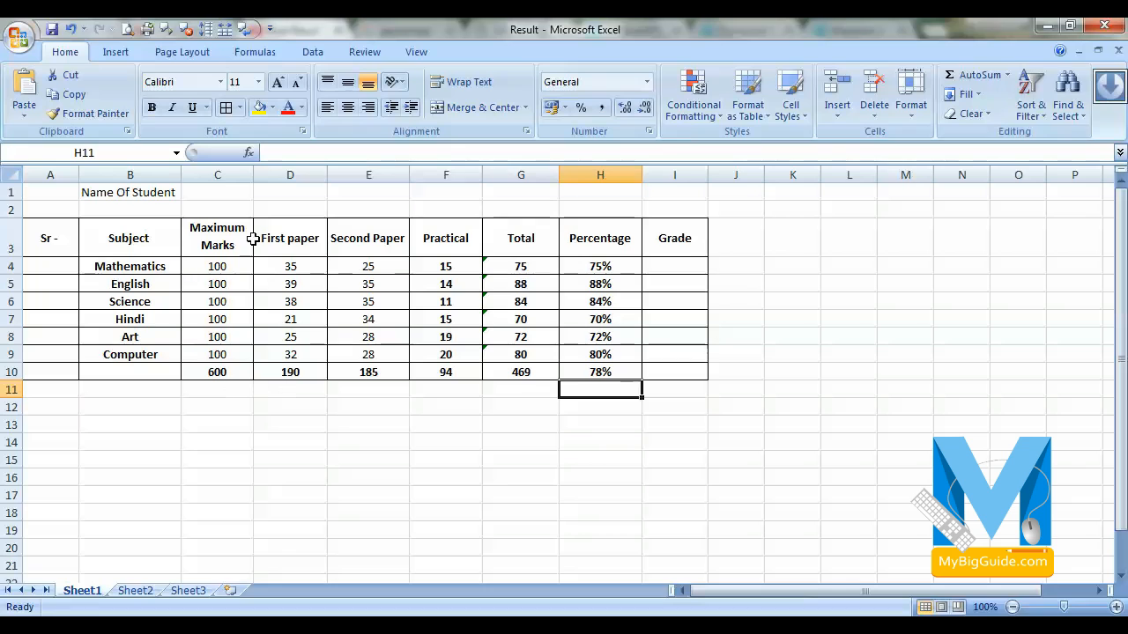
- Begin an IF formula in the overall Grade cell I10 that returns "A" when H10>75%
click(617, 371)
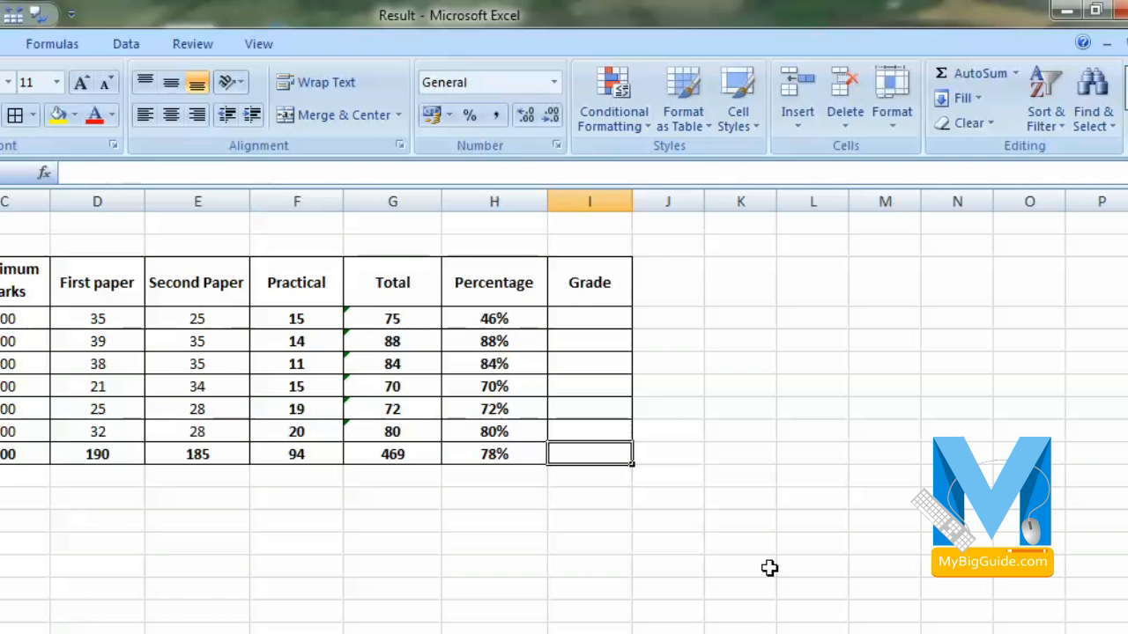
text(=)
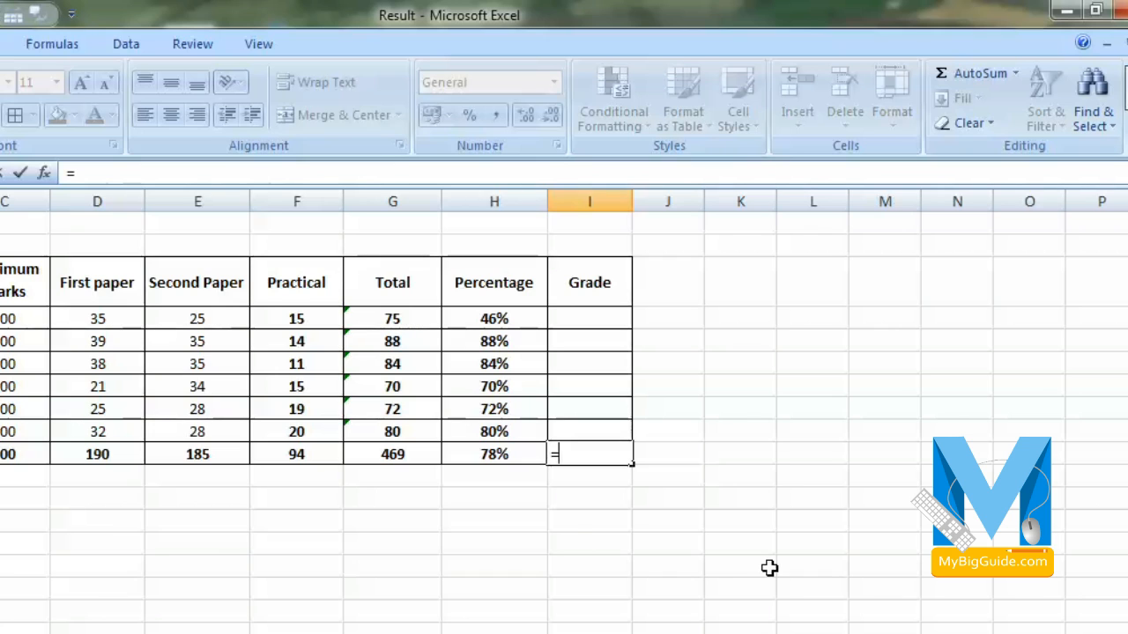
text(IF)
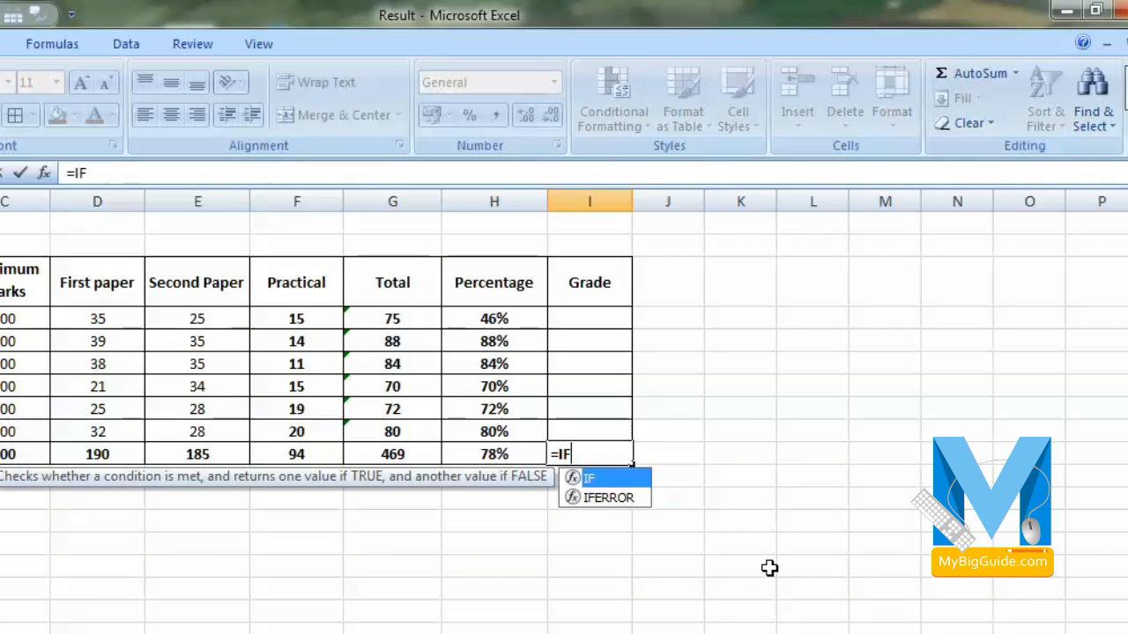
text(()
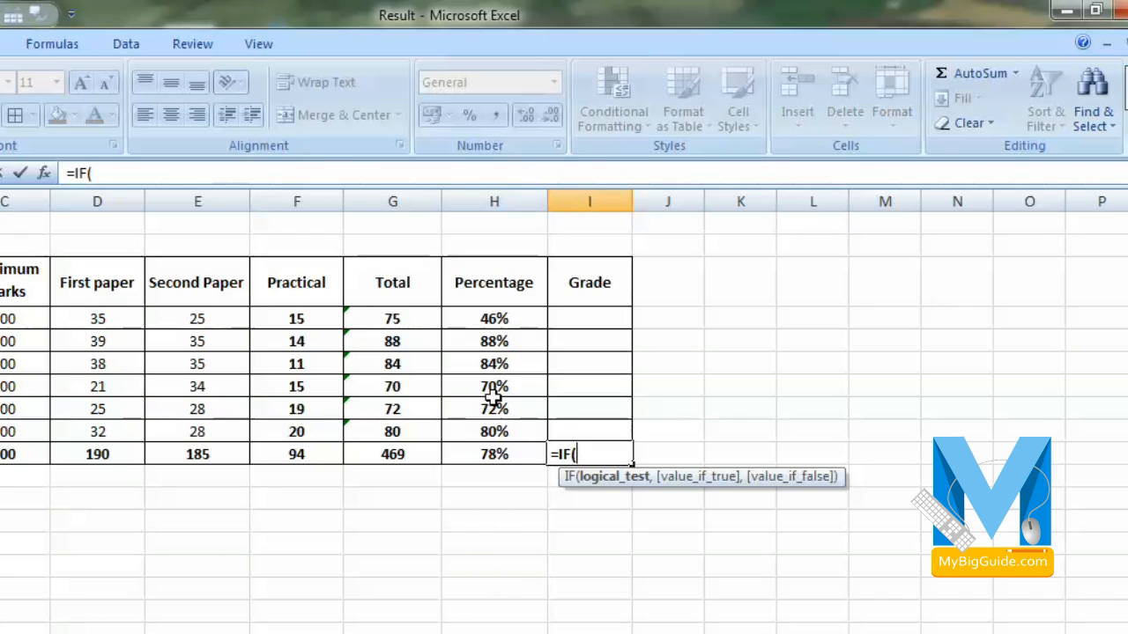
text(H)
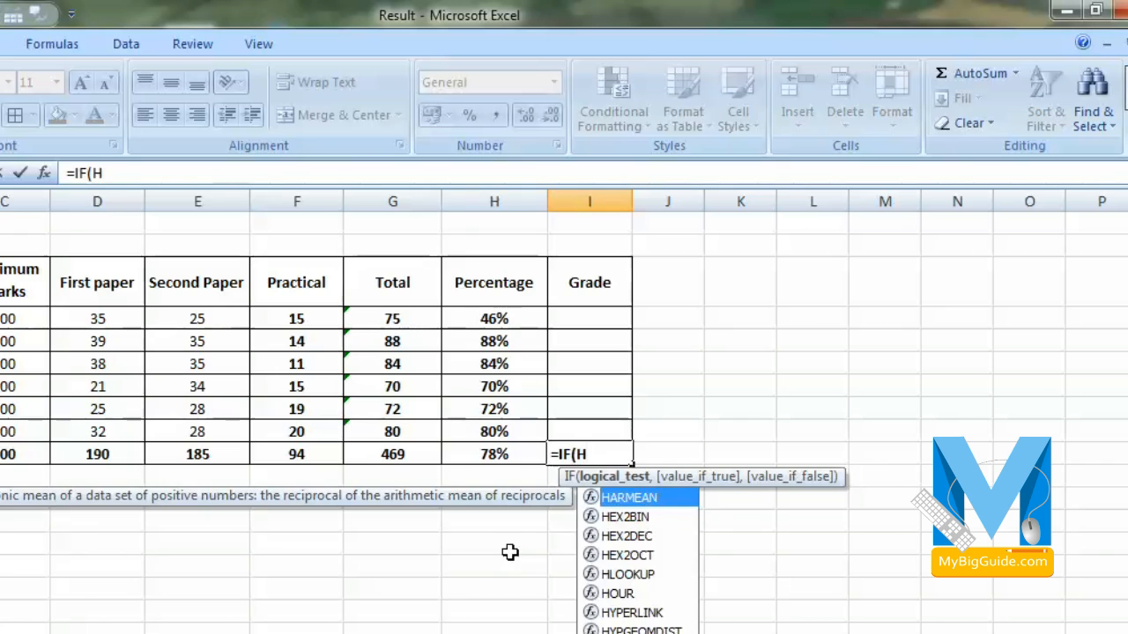
text(10>)
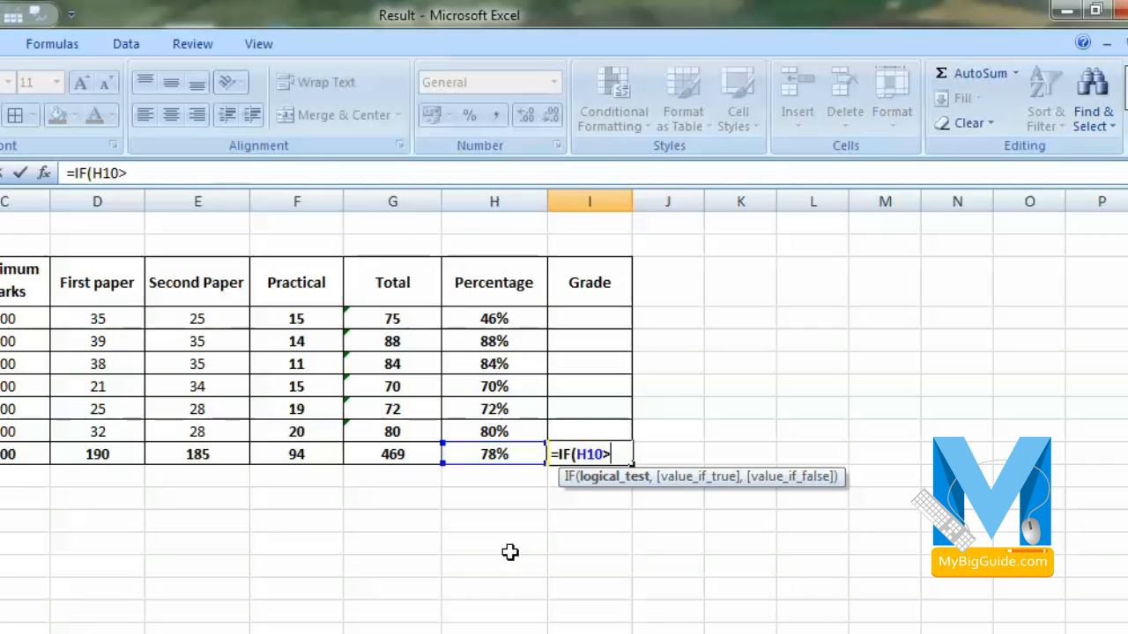
text(75%)
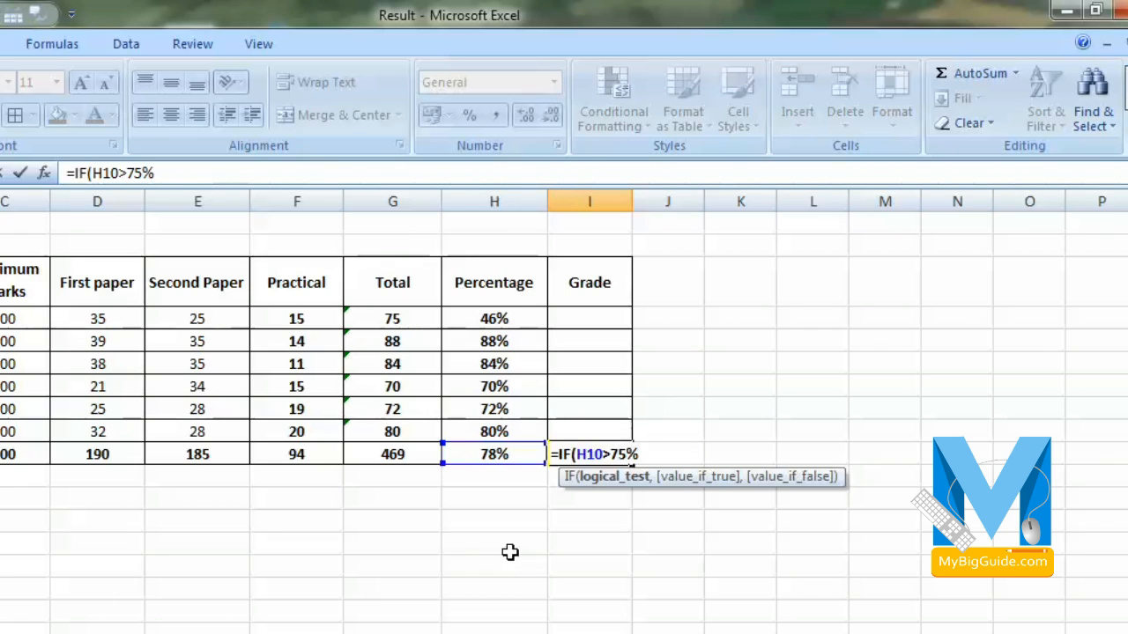
text(,)
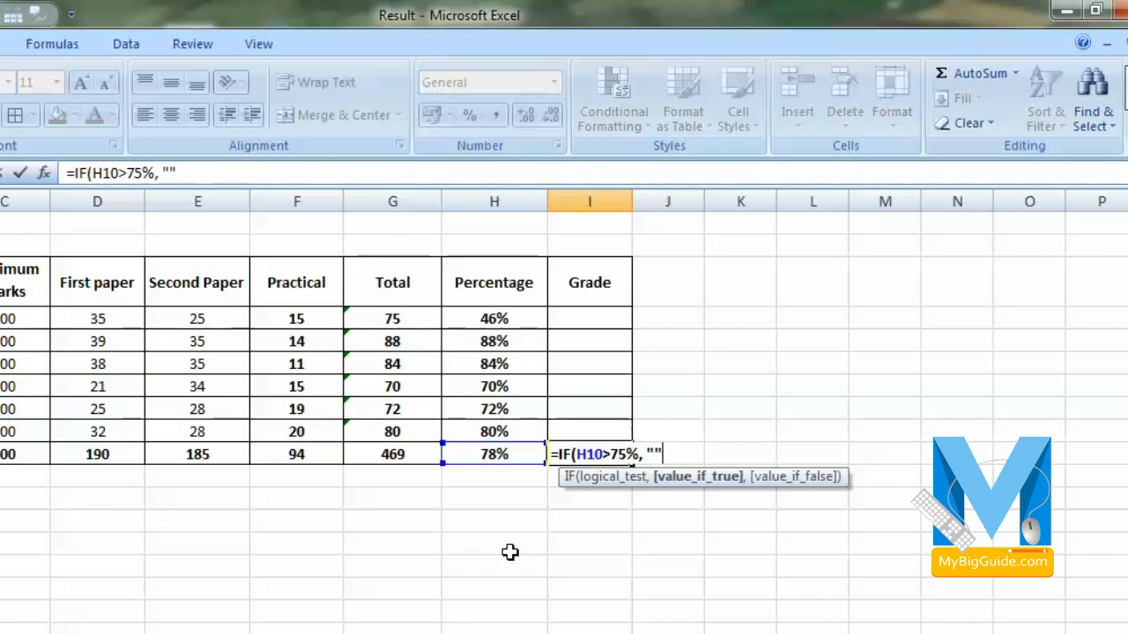
text(A)
text(,)
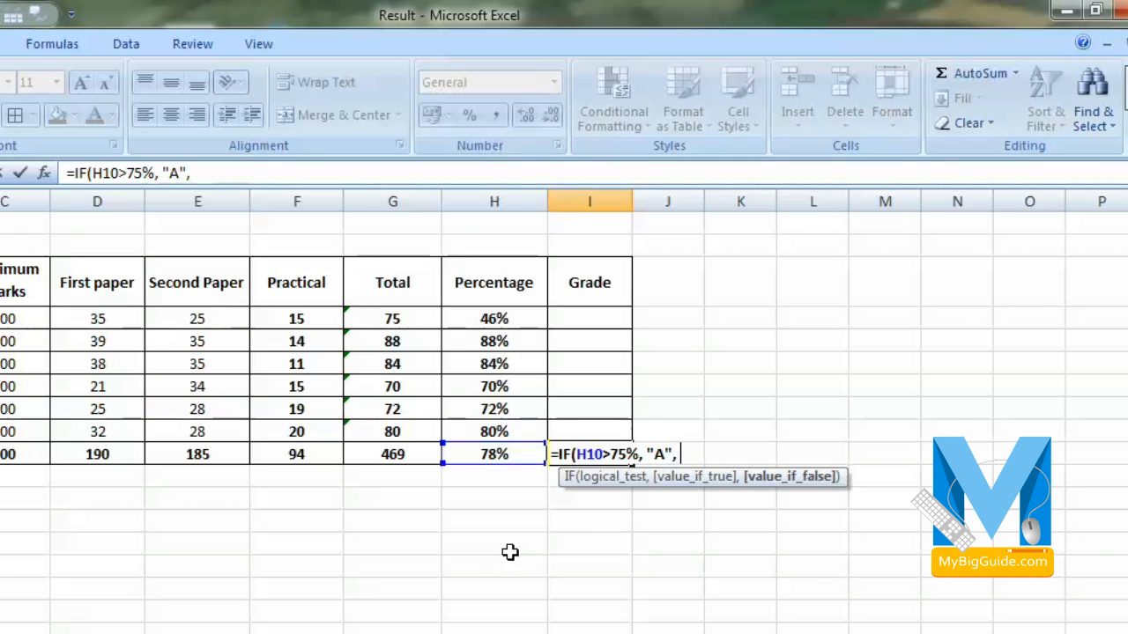
- Nest a second IF in the I10 grade formula that returns "B" when H10>60%
text(ID)
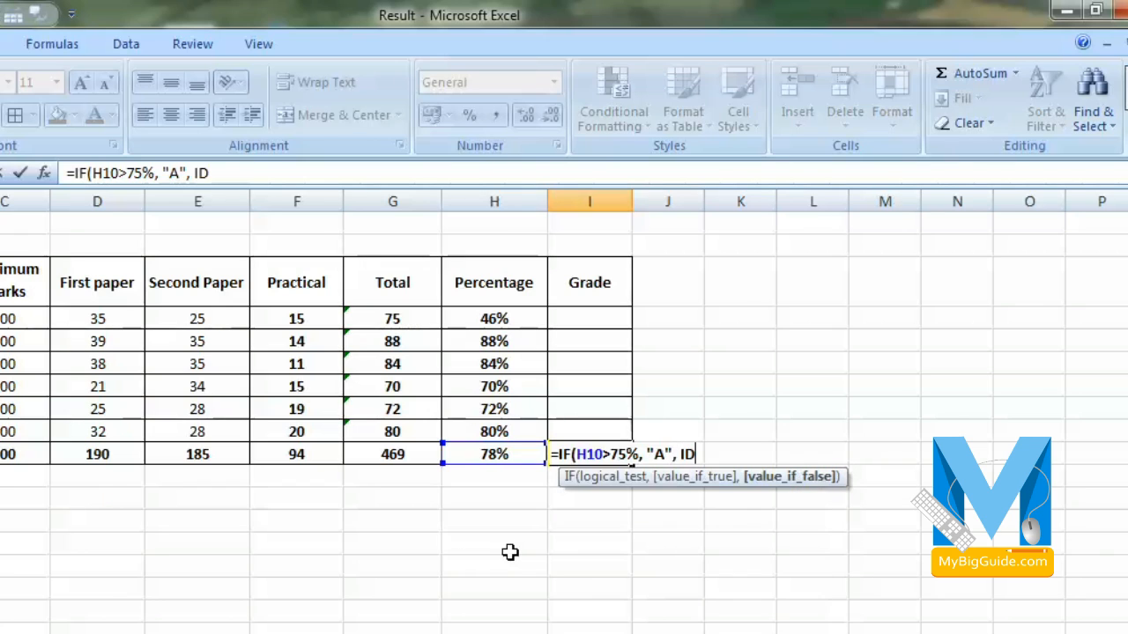
key(BackSpace)
text(F)
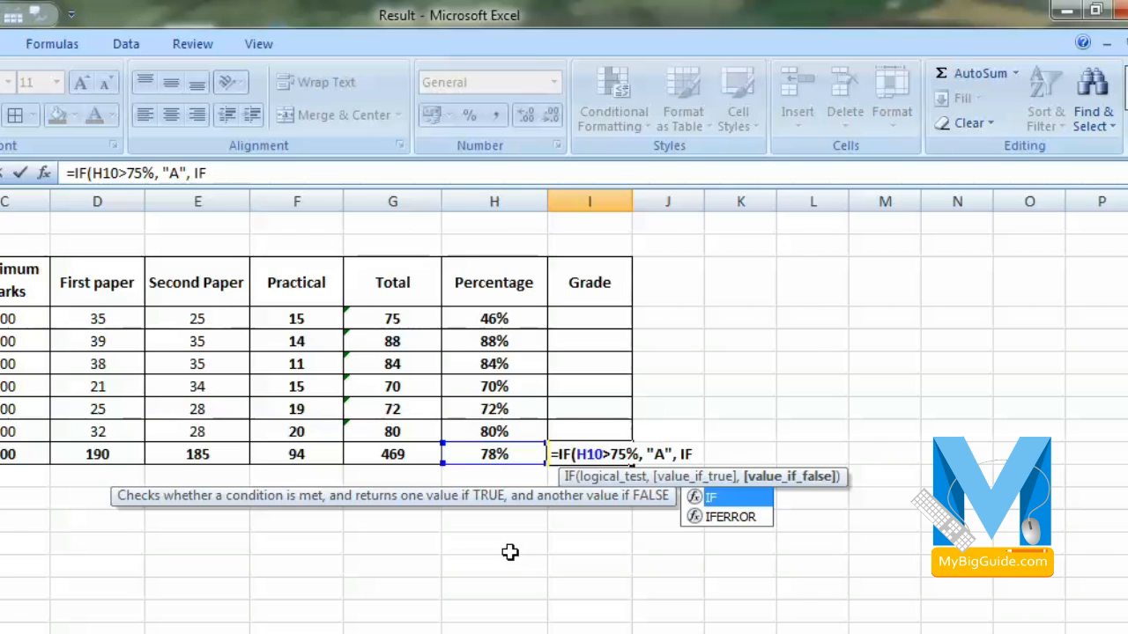
text(()
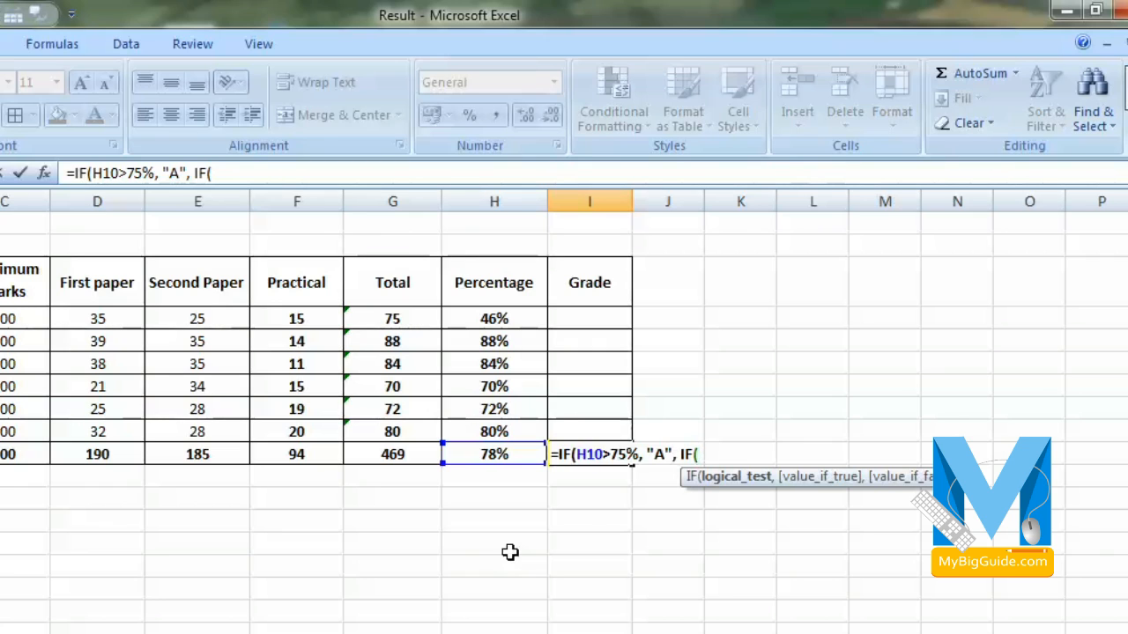
text(H10>)
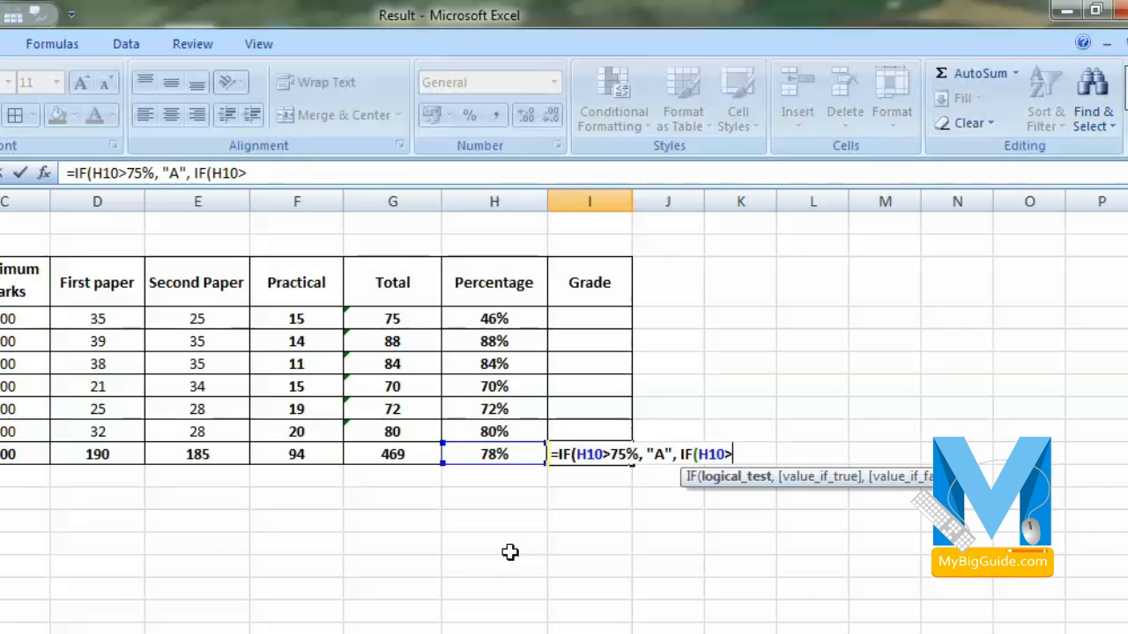
text(60%, "B", )
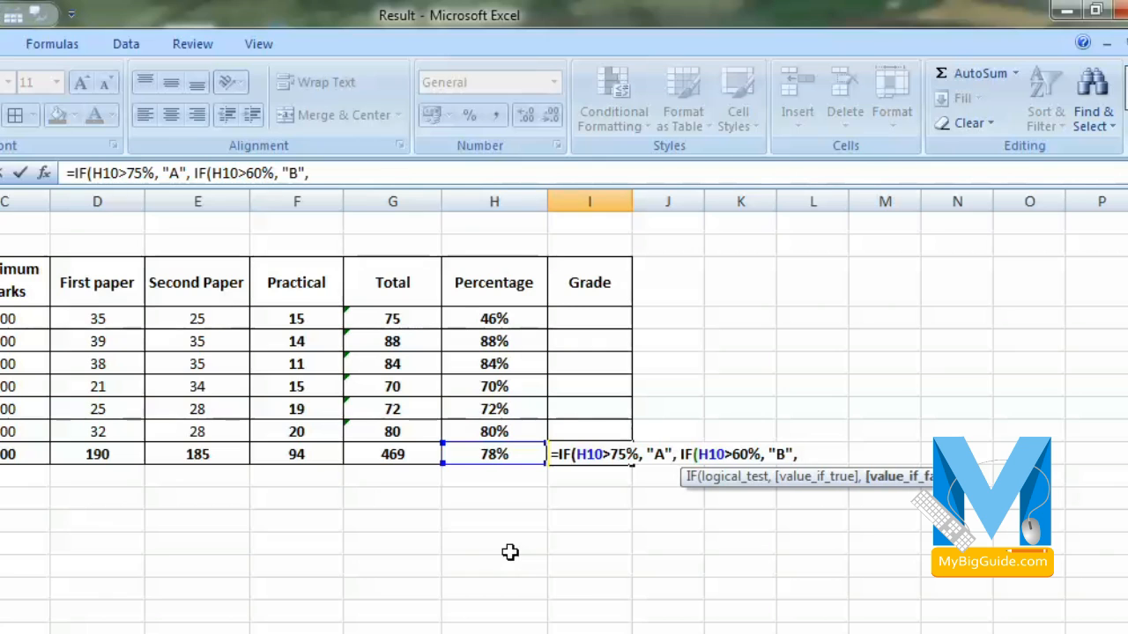
- Nest a third IF in the I10 grade formula that returns "C" when H10>45%
text(IF)
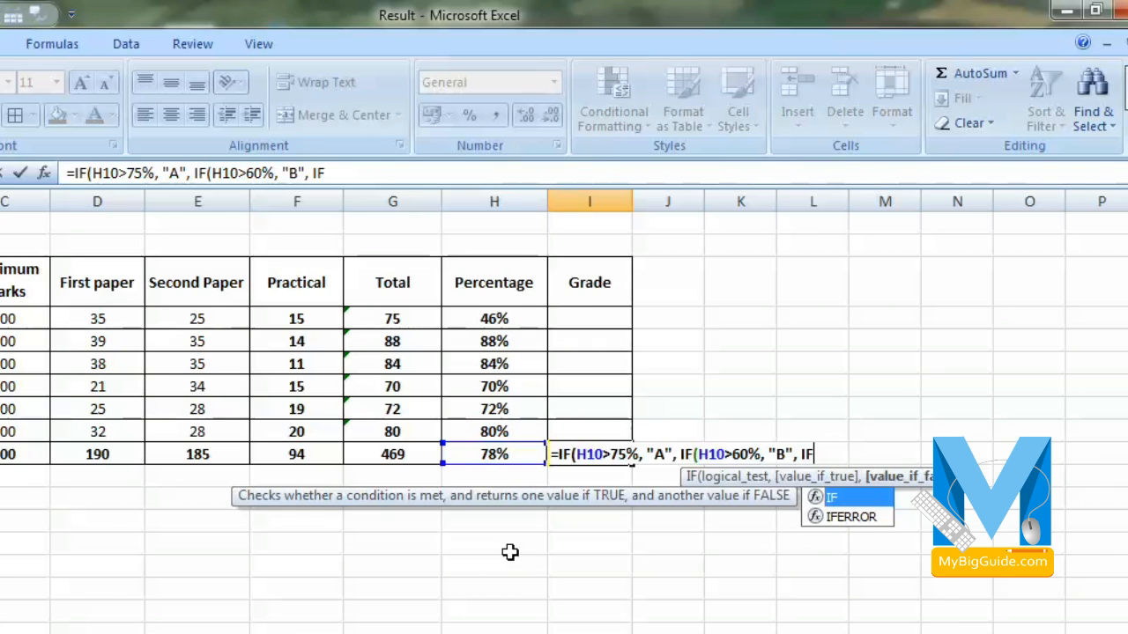
text((H10)
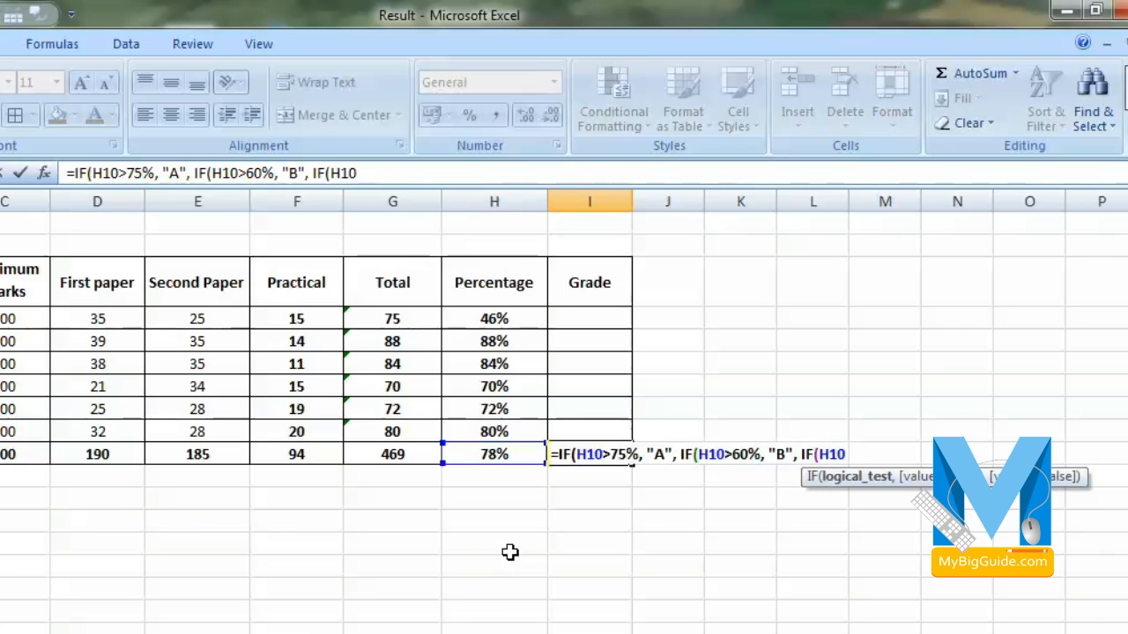
text(>45%)
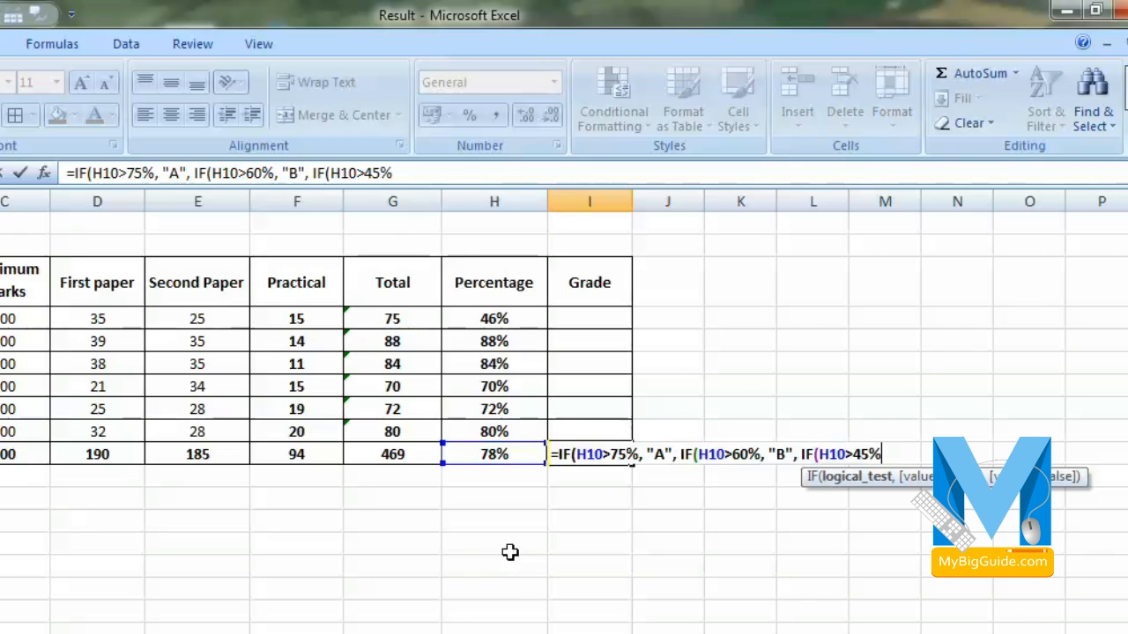
text(, )
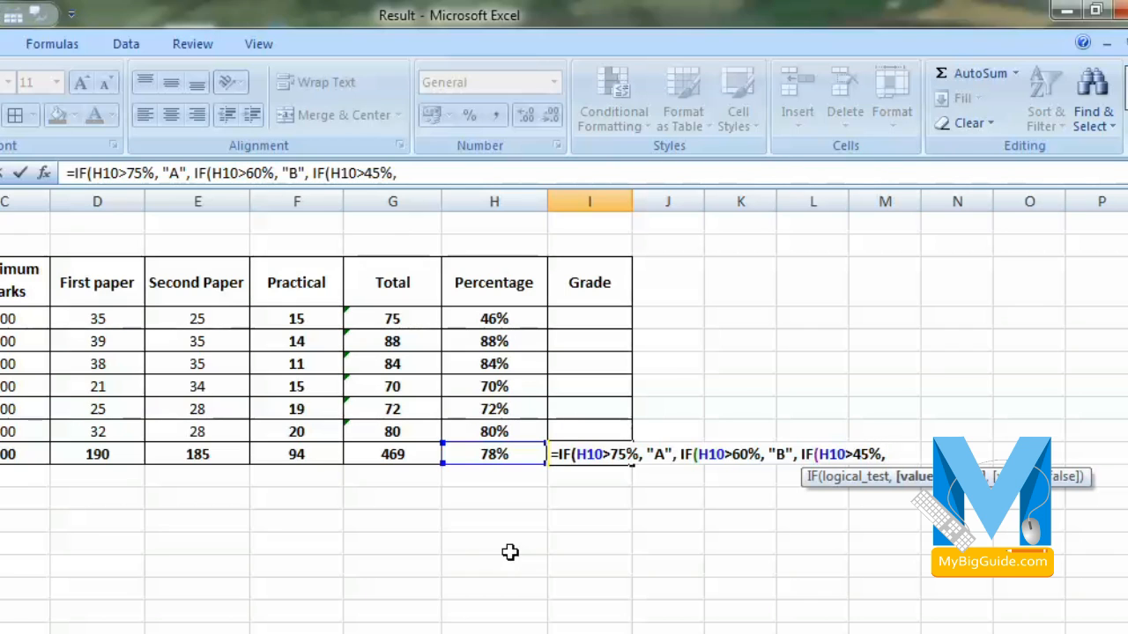
text("C",)
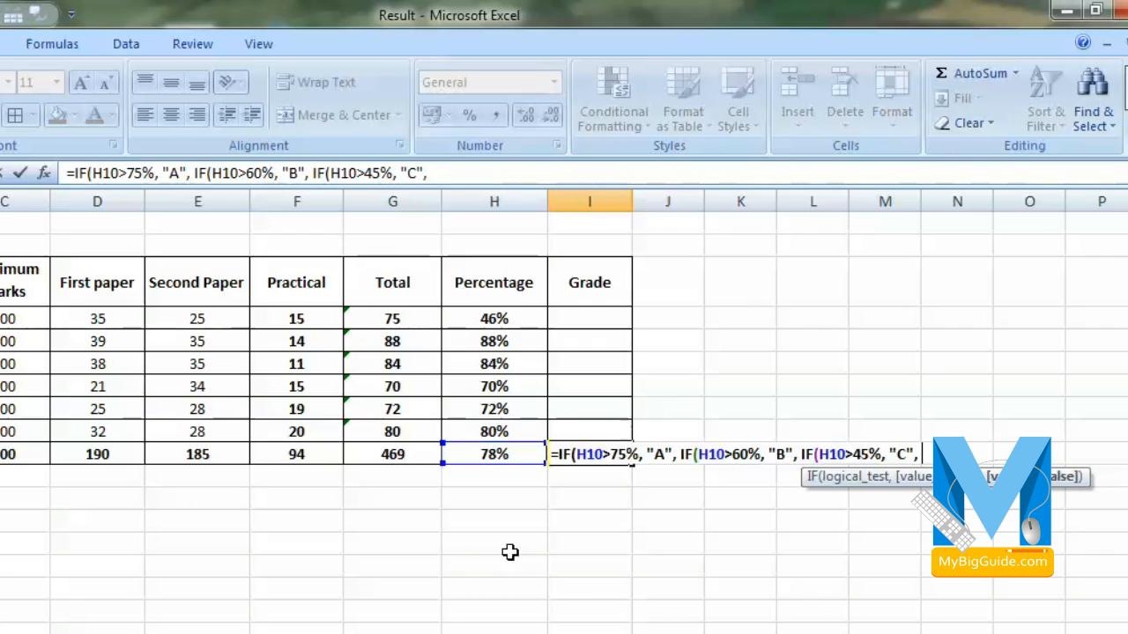
- Finish the I10 grade formula with "D" as the fallback value, close all three IFs and enter it
text( D)
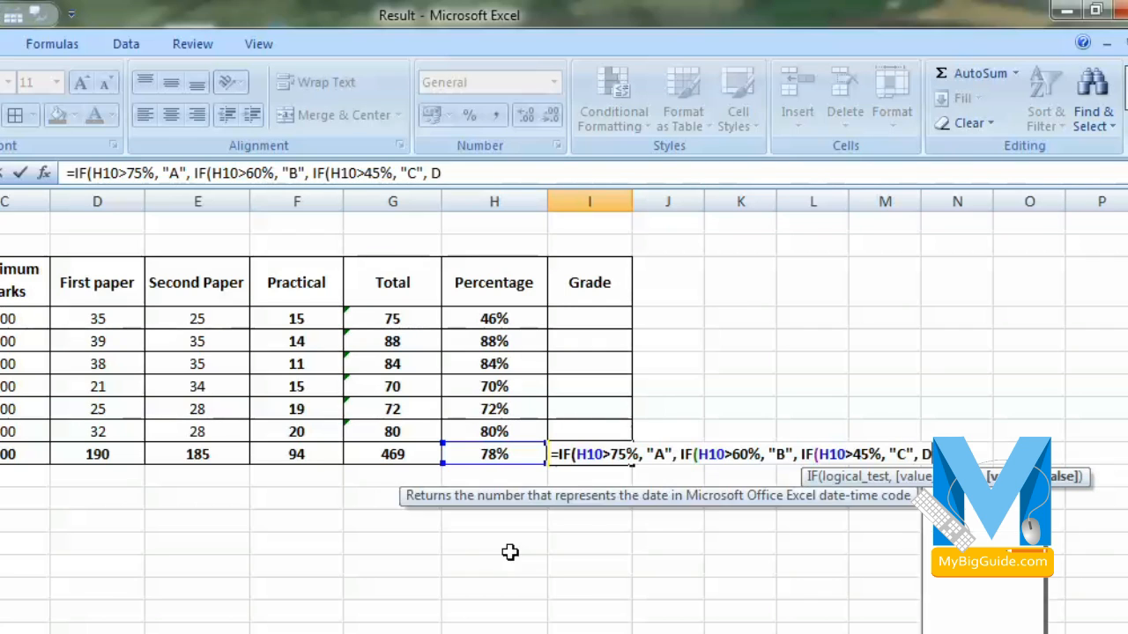
key(BackSpace)
text(D)
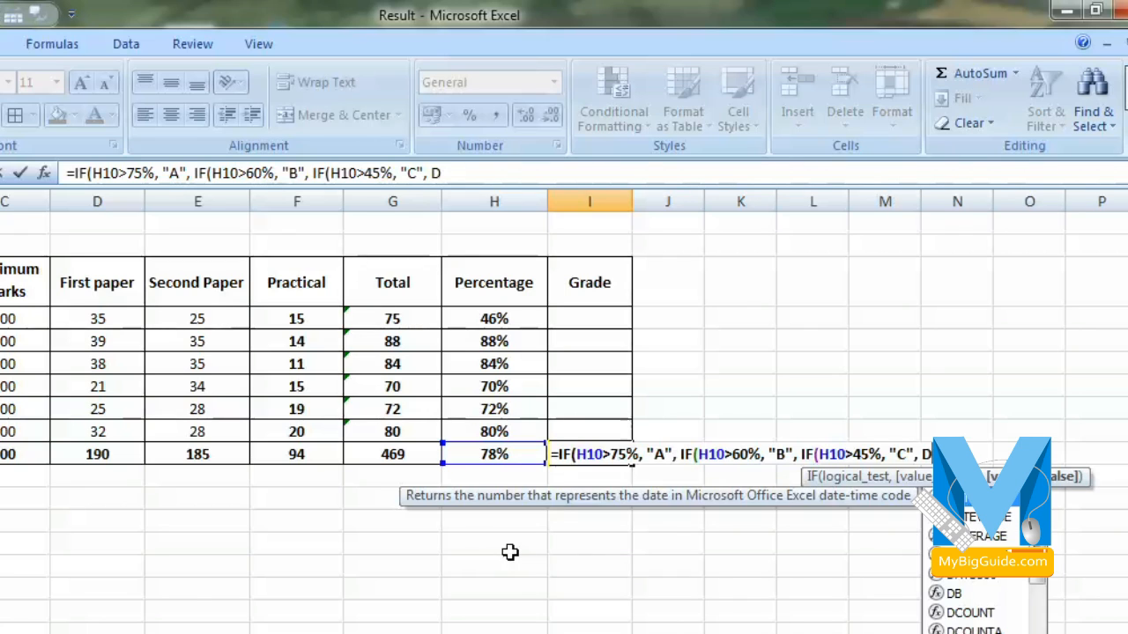
key(BackSpace)
text("D"))
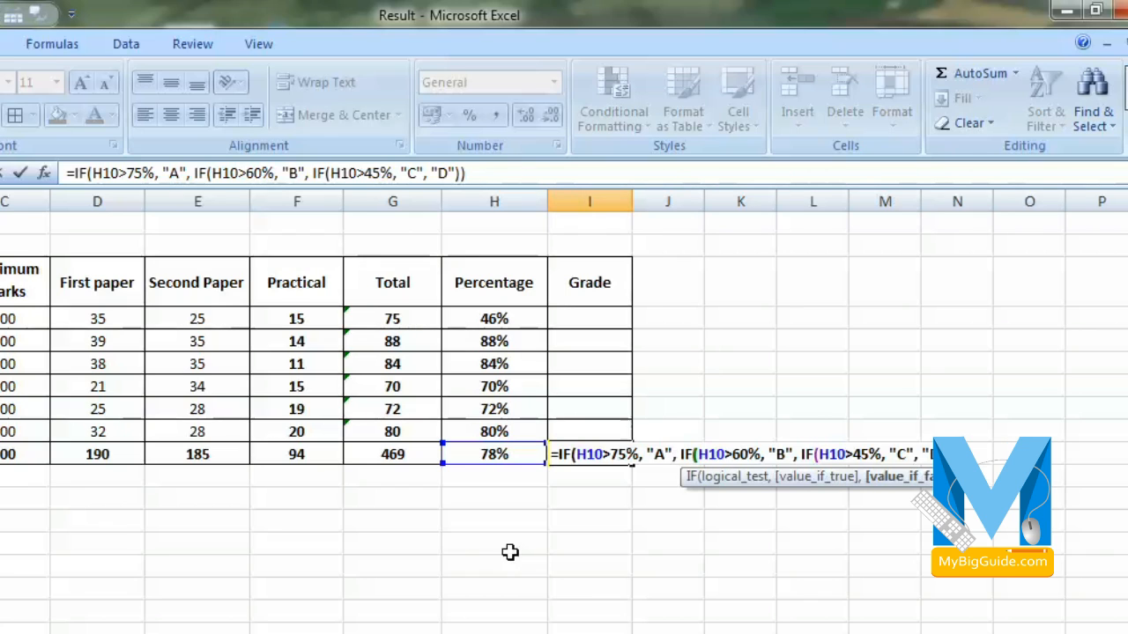
text())
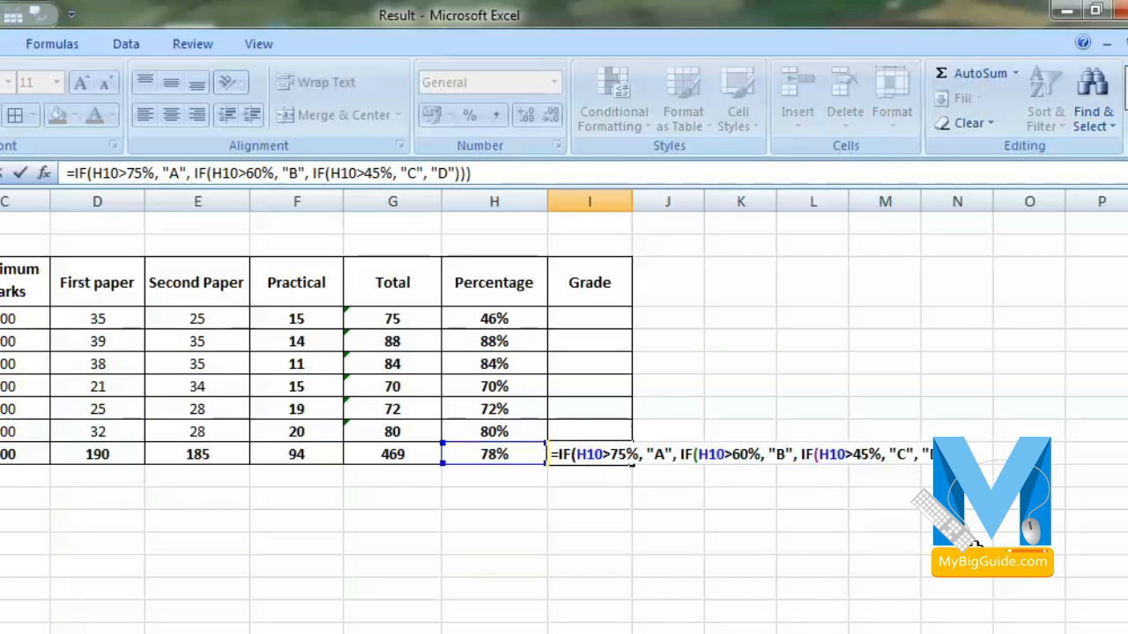
key(Return)
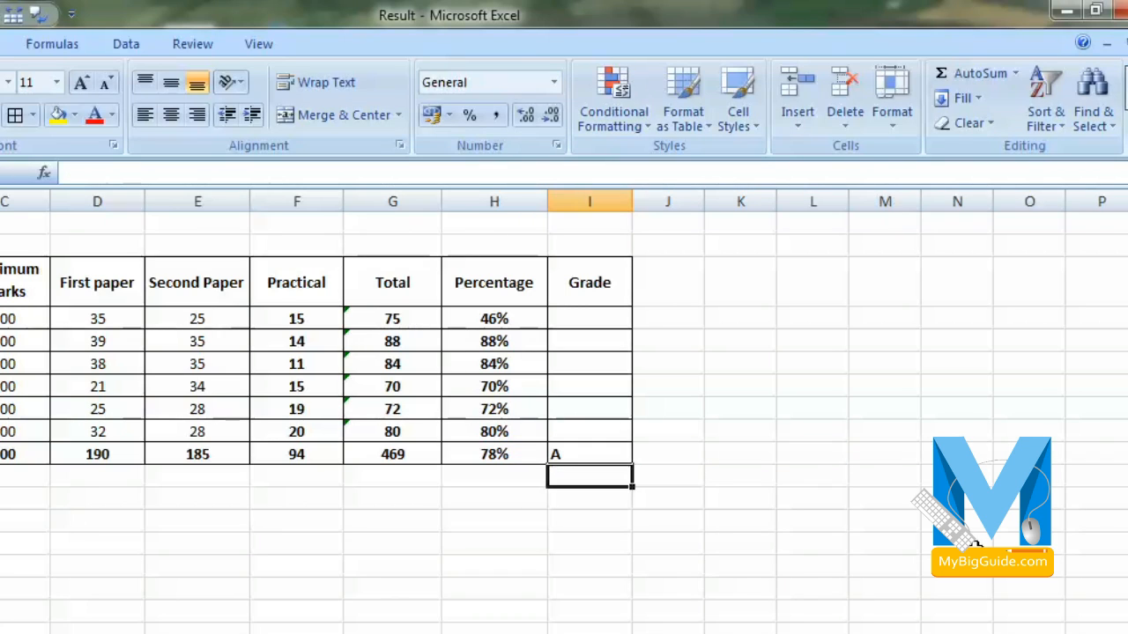
- Fill the grade formula from I10 up through I4, and check the grades against the percentages
click(511, 455)
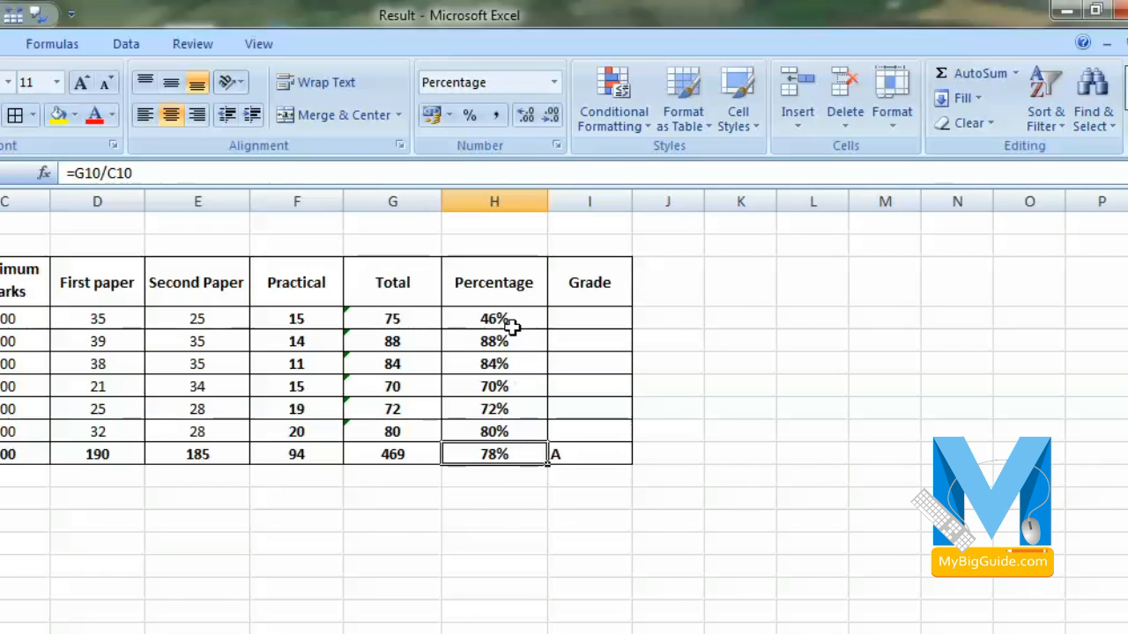
click(580, 446)
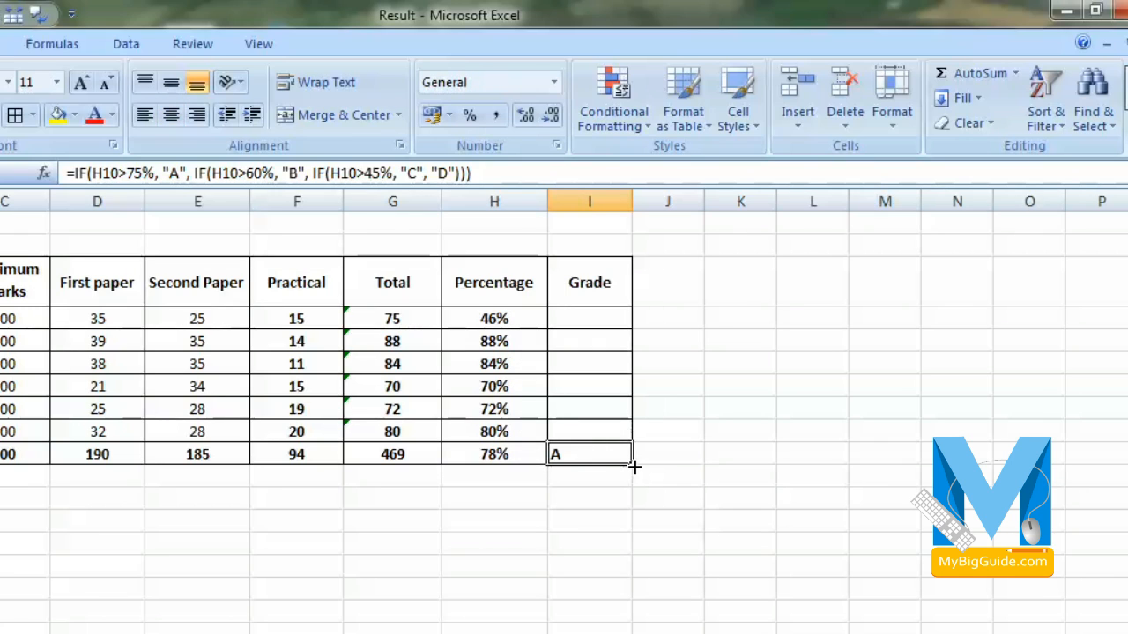
drag(632, 465, 621, 319)
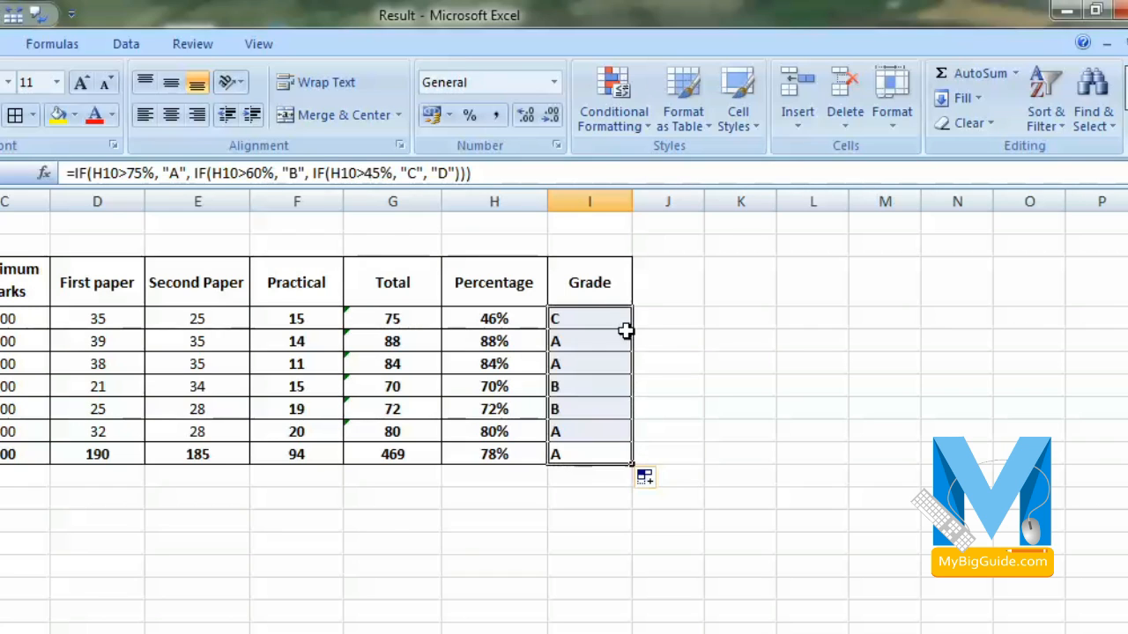
click(611, 338)
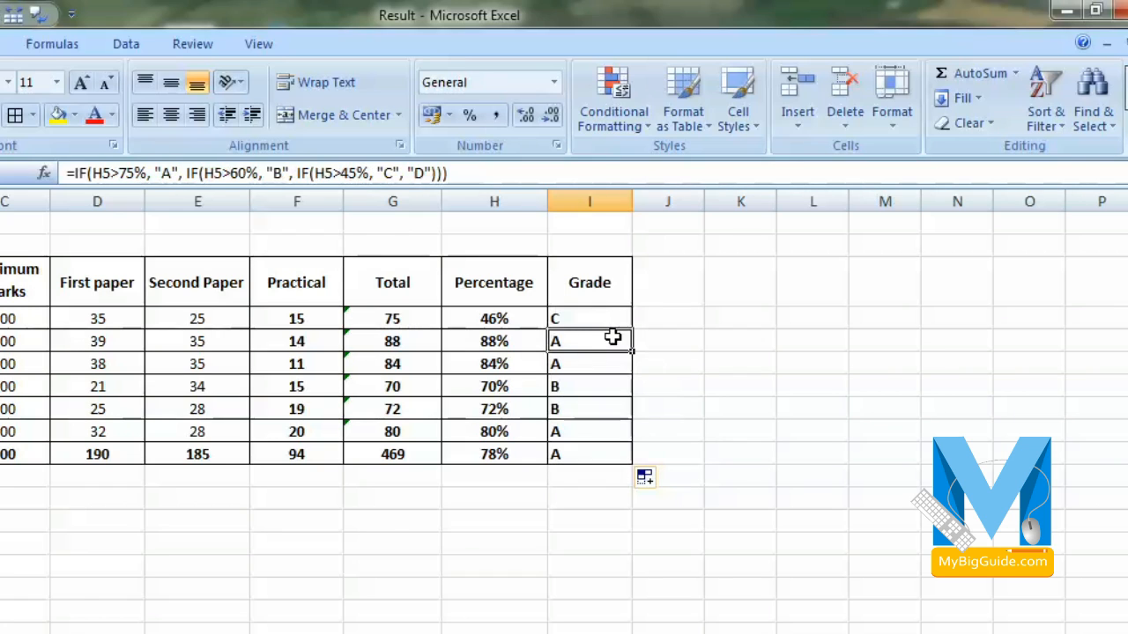
click(586, 382)
click(581, 336)
drag(577, 388, 594, 451)
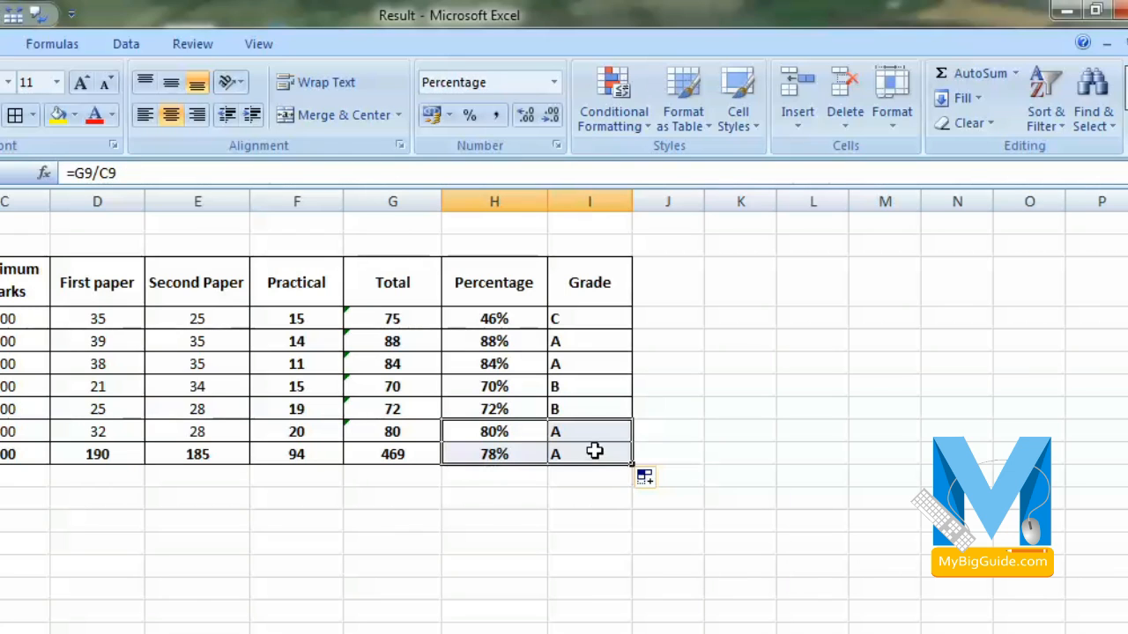
click(594, 319)
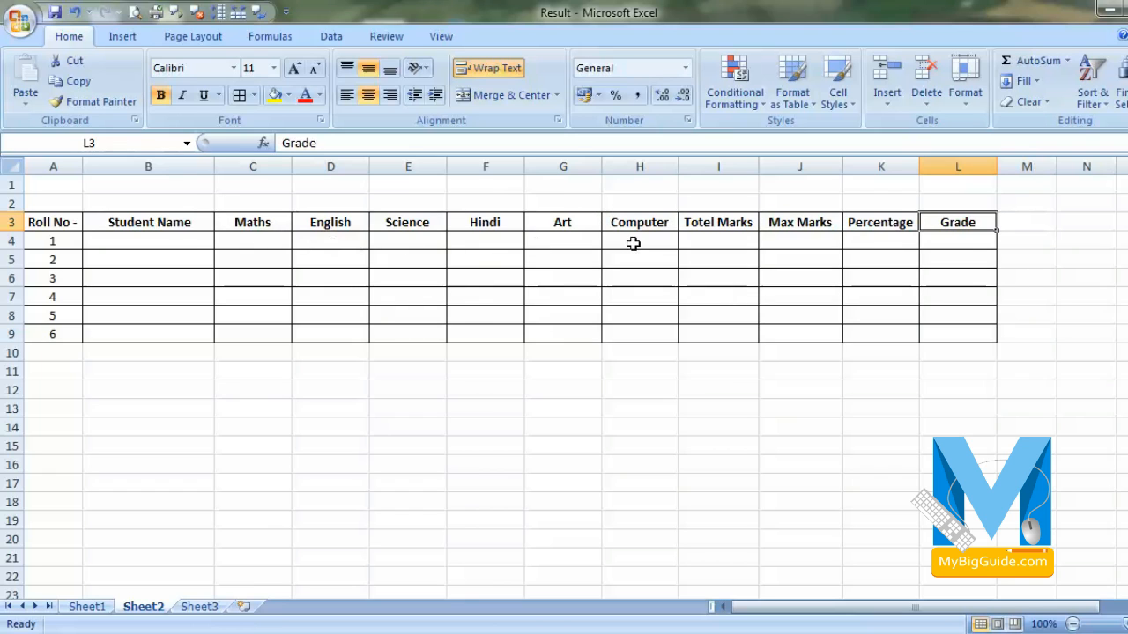
- Enter the student's name for roll number 1 on Sheet2, with marks of 30 in Maths, 45 in English and 15 in Science
click(191, 241)
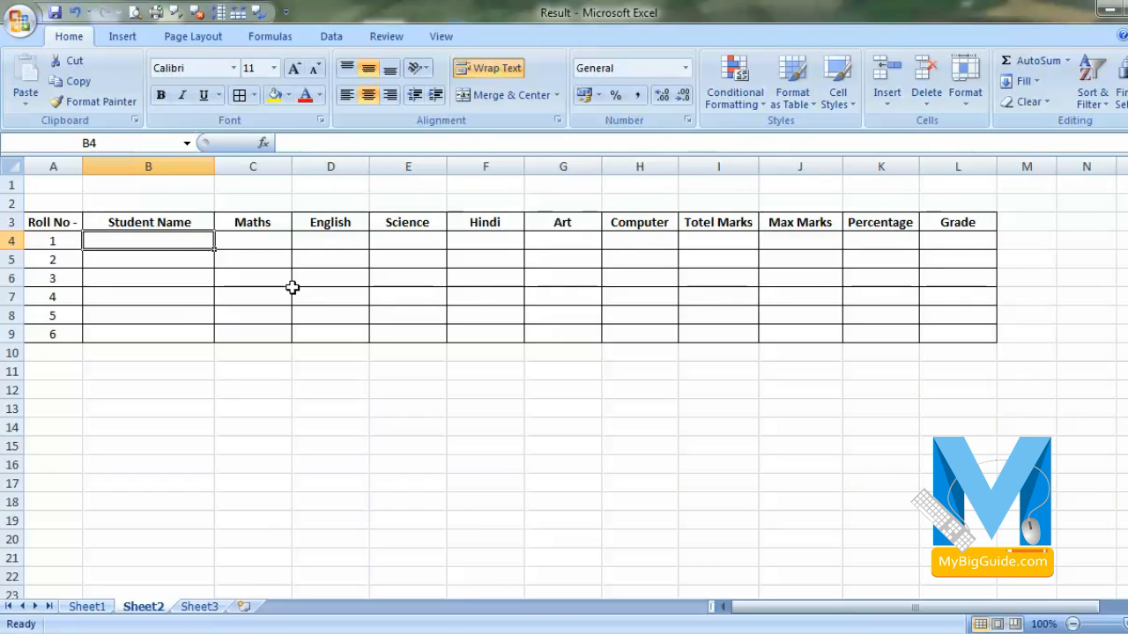
text(RAM)
key(Tab)
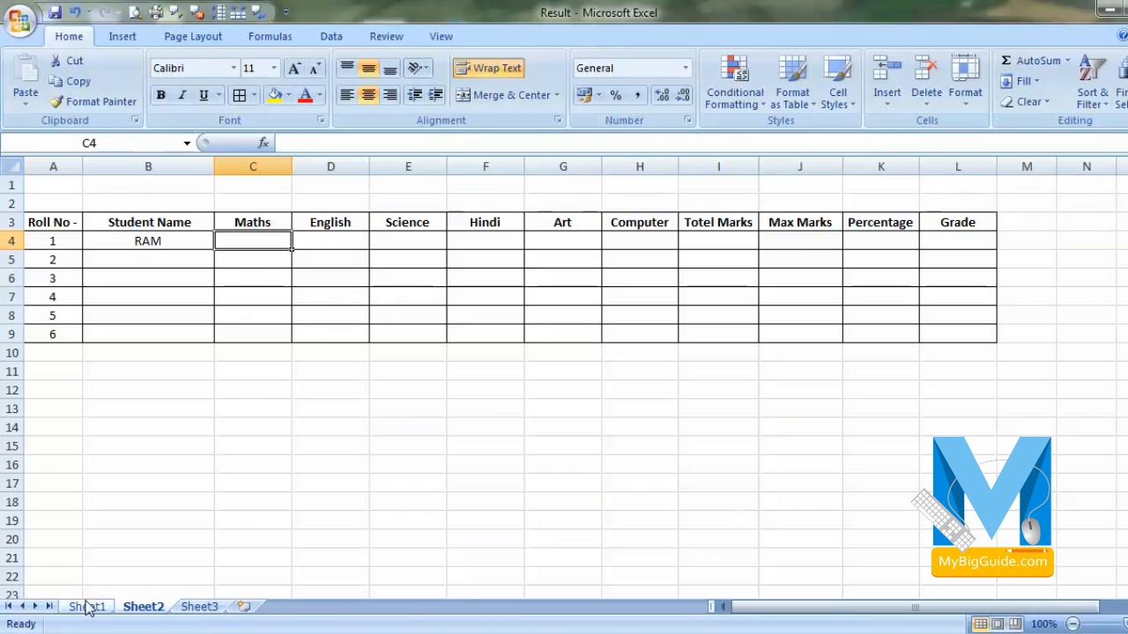
text(30)
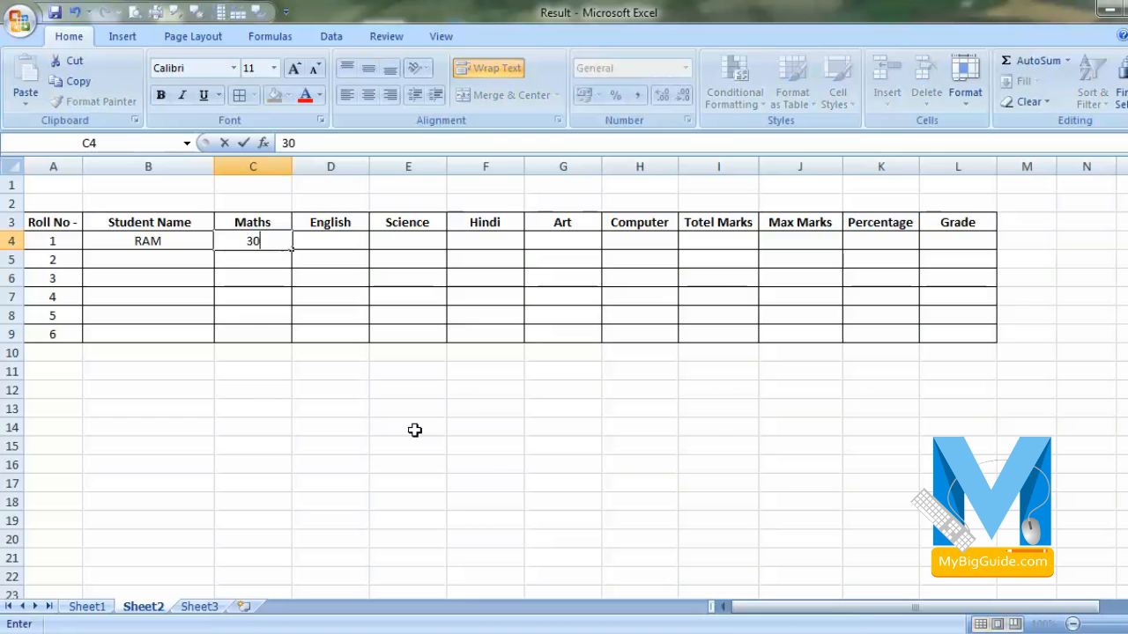
key(Tab)
text(45)
key(Tab)
text(15)
key(Tab)
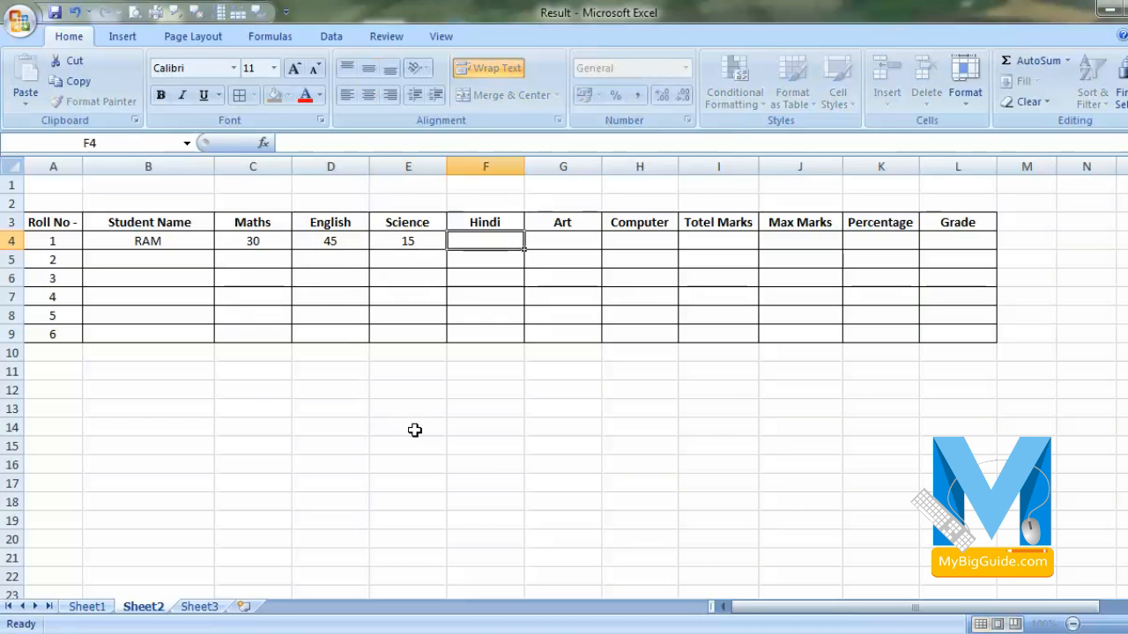
- Enter marks of 25 each in Hindi, Art and Computer for roll number 1
text(25)
key(Tab)
text(265)
key(Tab)
text(265)
key(Tab)
key(shift+Tab)
text(25)
key(Tab)
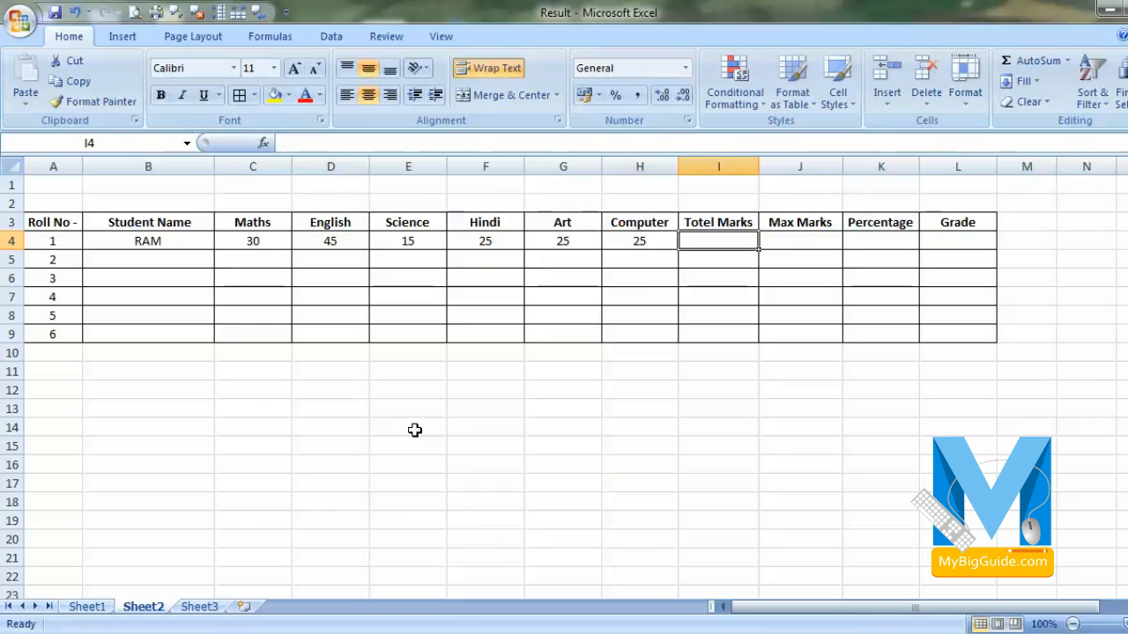
- Total roll number 1's subject marks in C4:H4 into I4 with AutoSum, and check the resulting formula
drag(228, 241, 726, 241)
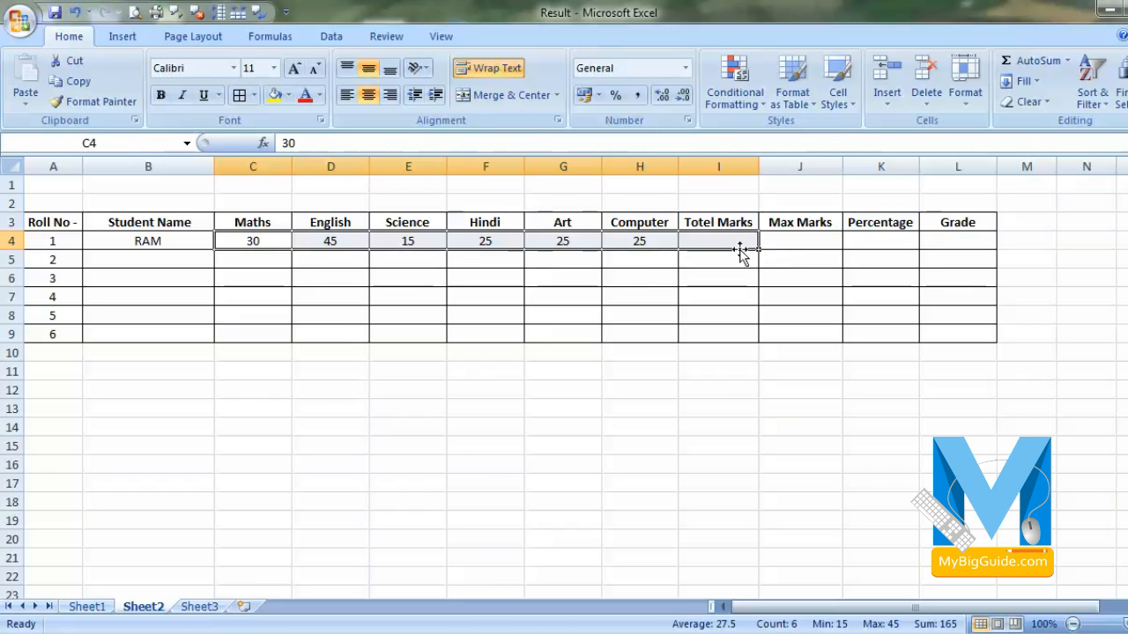
click(1029, 65)
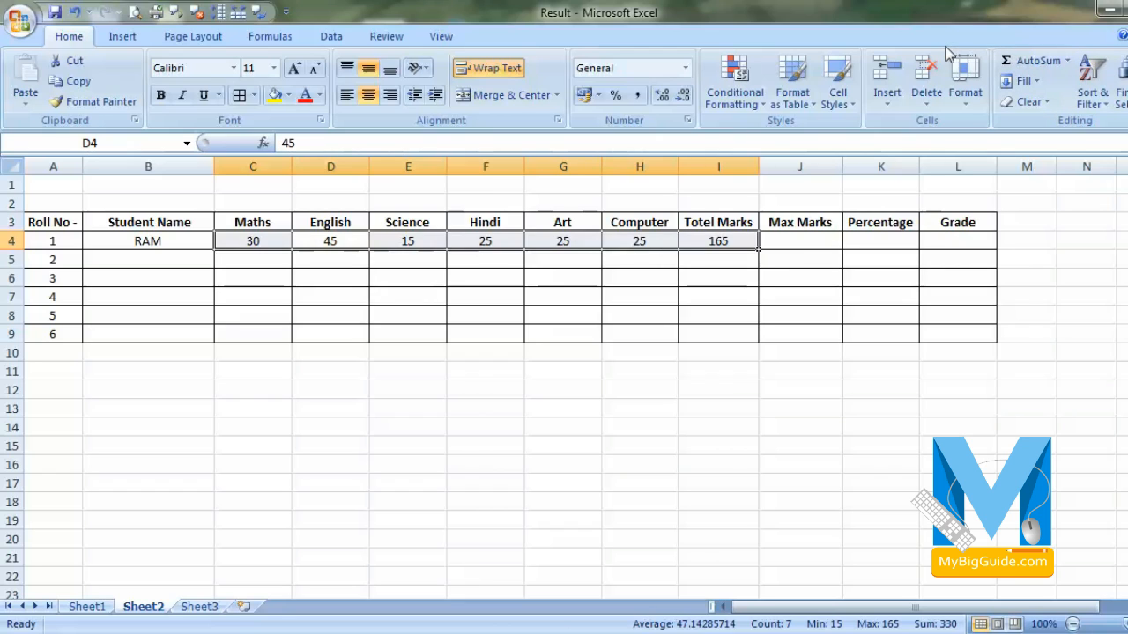
click(736, 243)
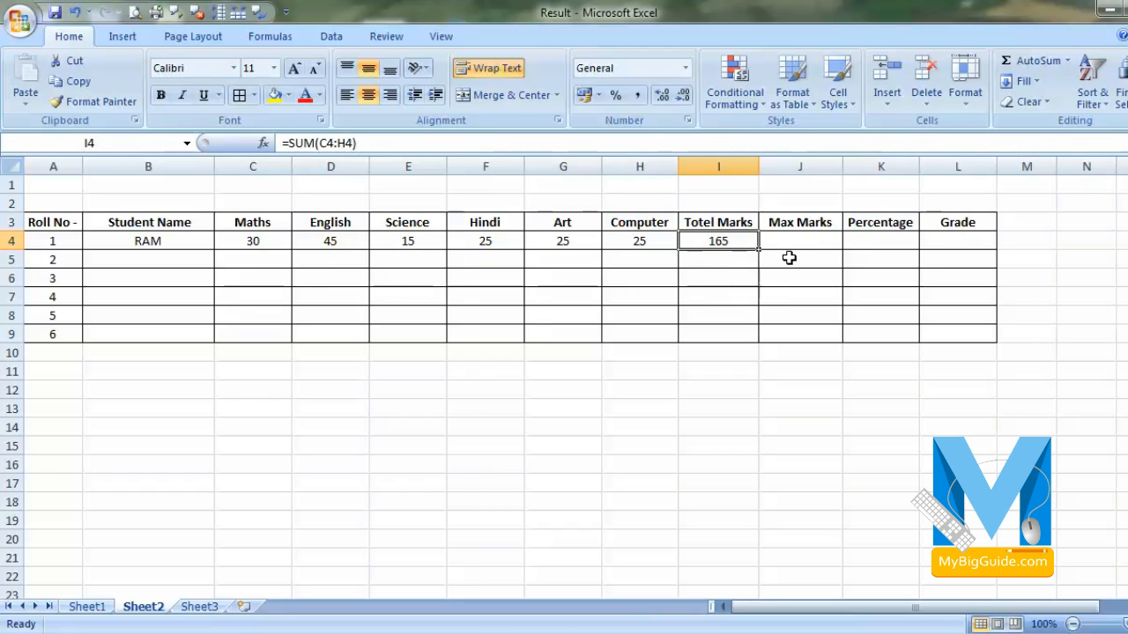
- Enter 600 as the maximum marks for roll number 1 in J4
click(797, 247)
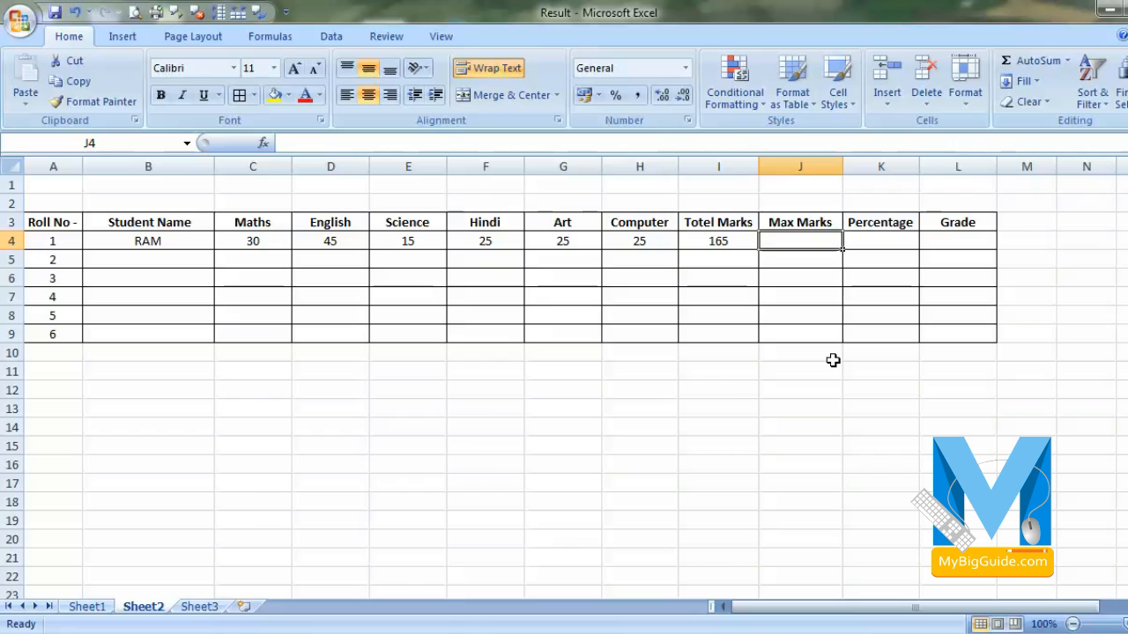
click(644, 245)
click(486, 245)
click(408, 245)
click(812, 242)
text(600)
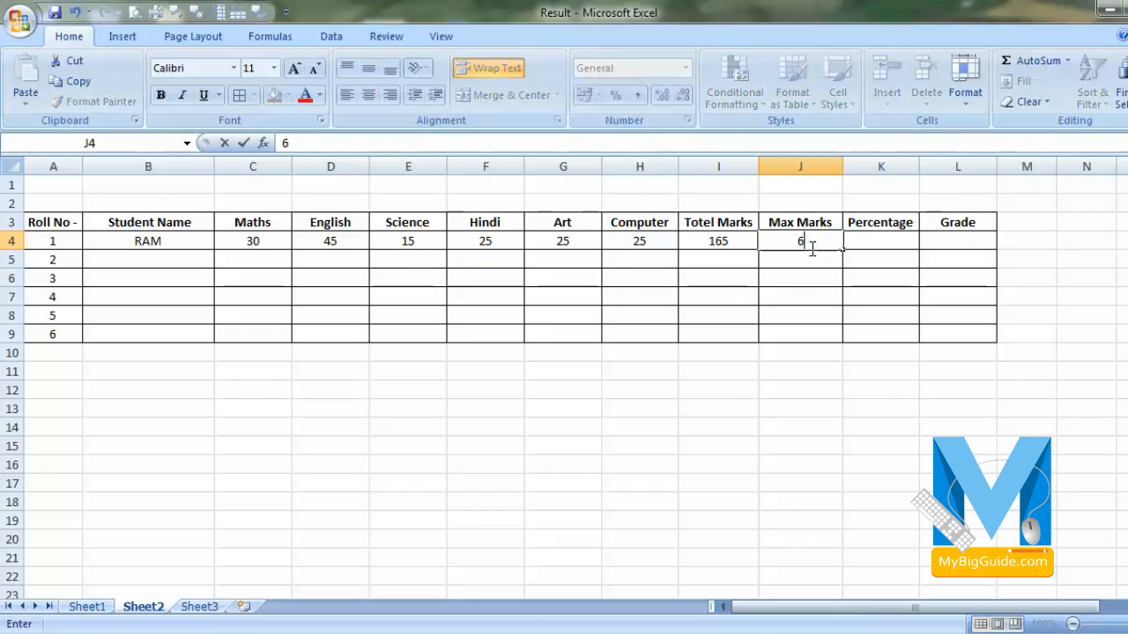
key(Tab)
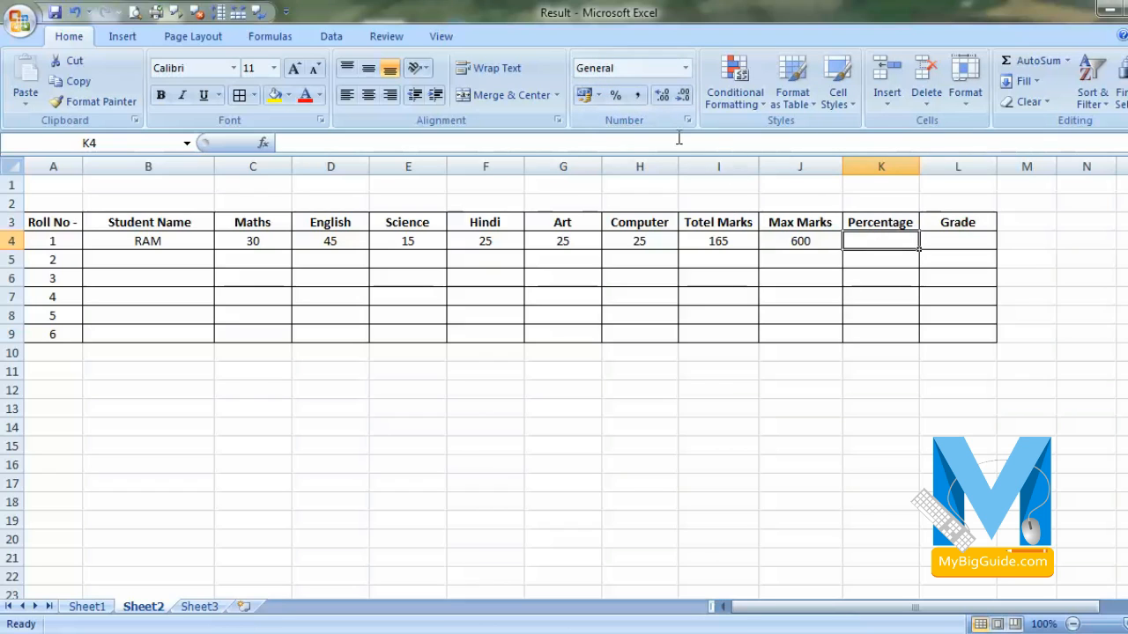
- Format K4 as a percentage and enter the formula =I4/J4 for roll number 1
click(615, 97)
text(=)
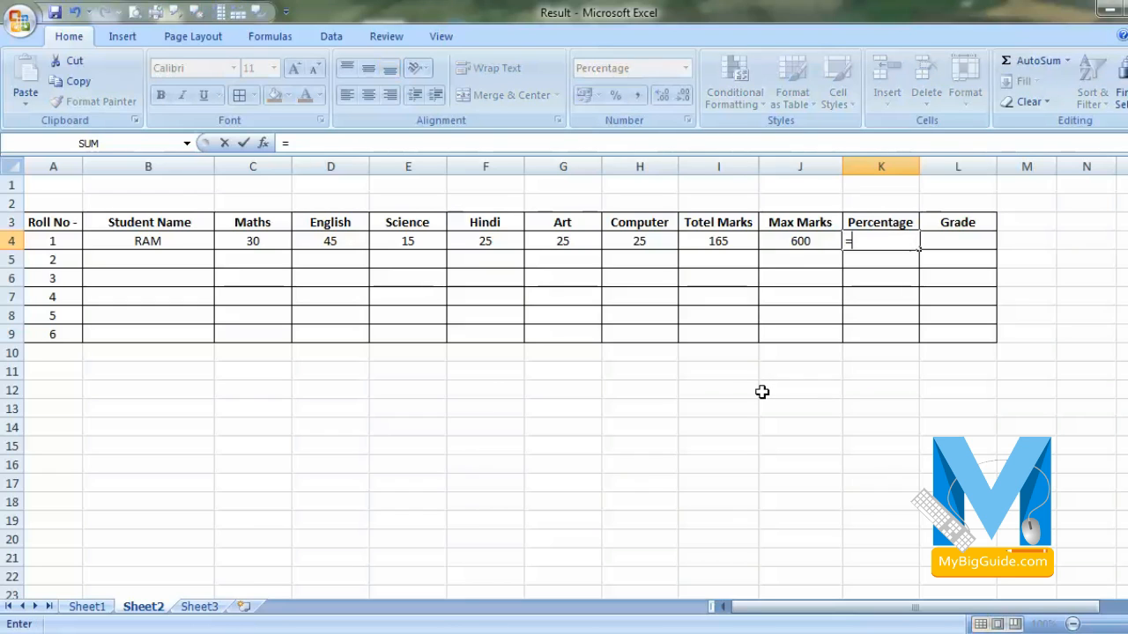
click(734, 244)
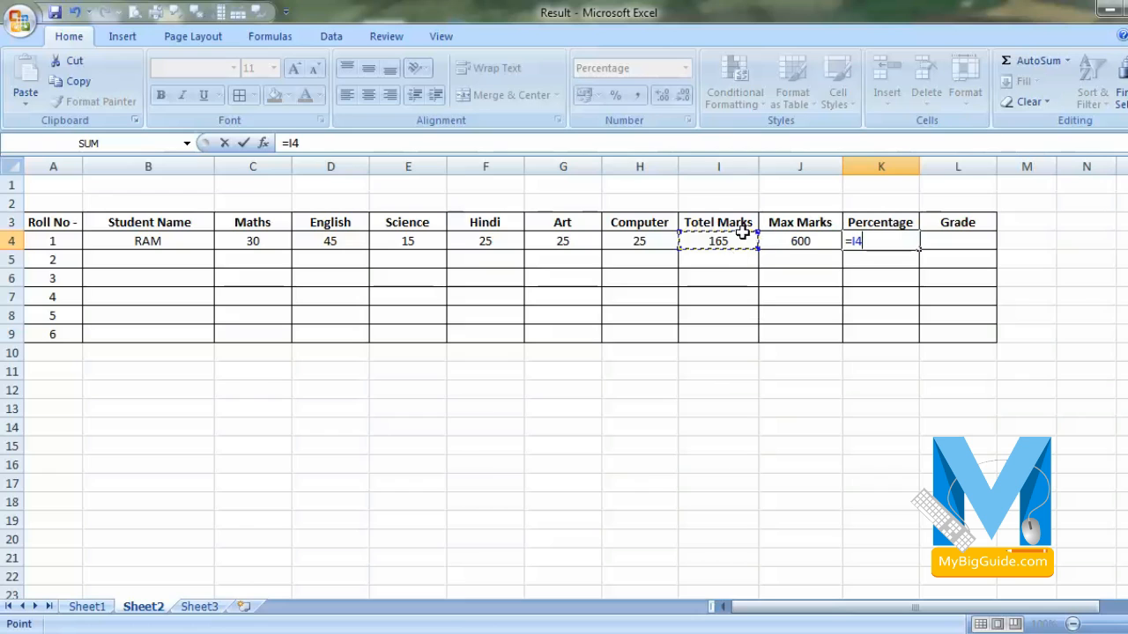
text(/)
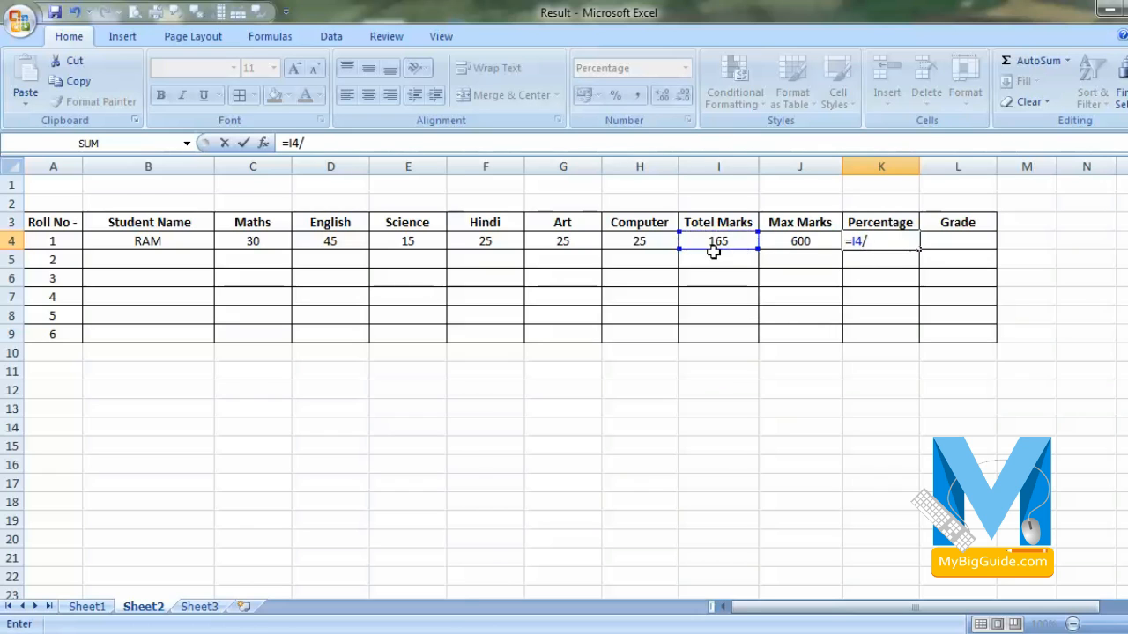
click(798, 247)
key(Return)
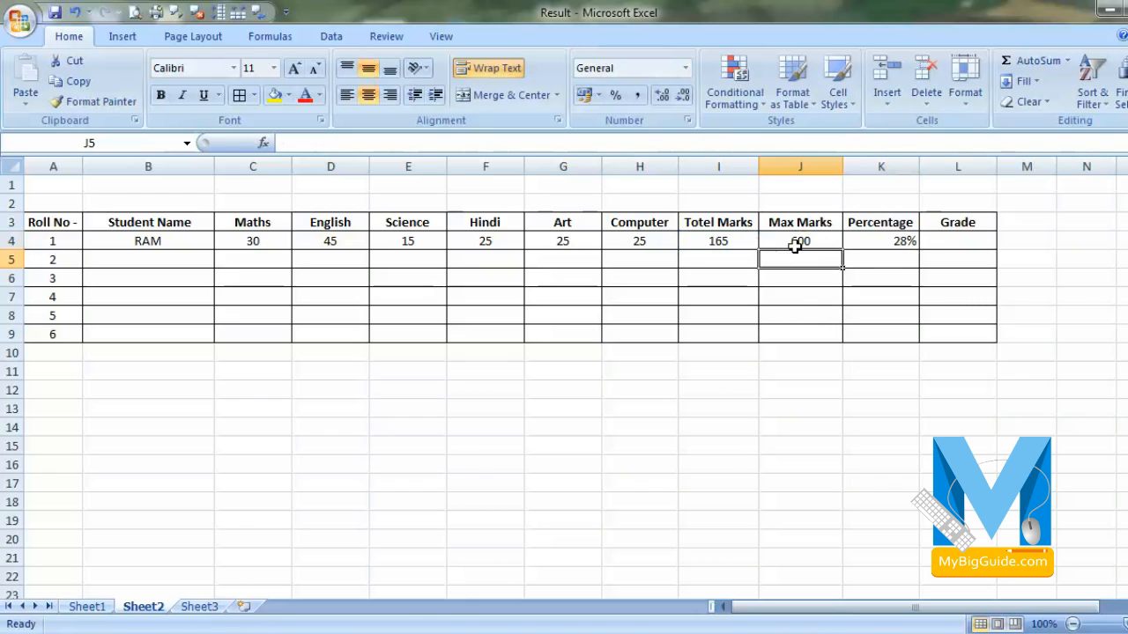
click(907, 246)
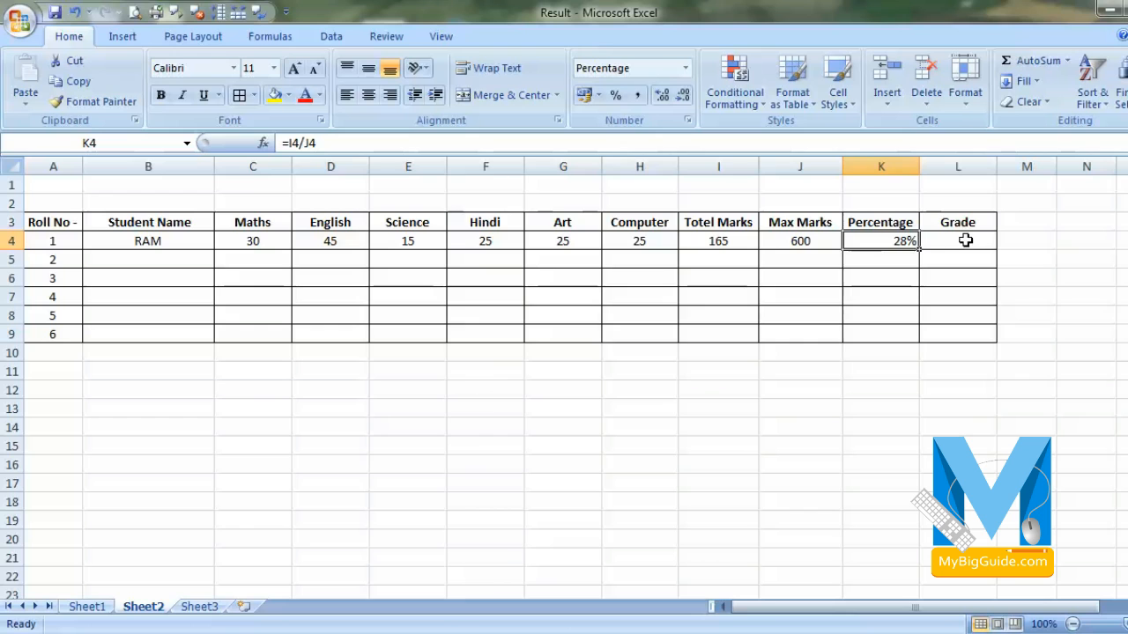
- Copy the full text of the nested IF grade formula from cell I4 on Sheet1
click(107, 601)
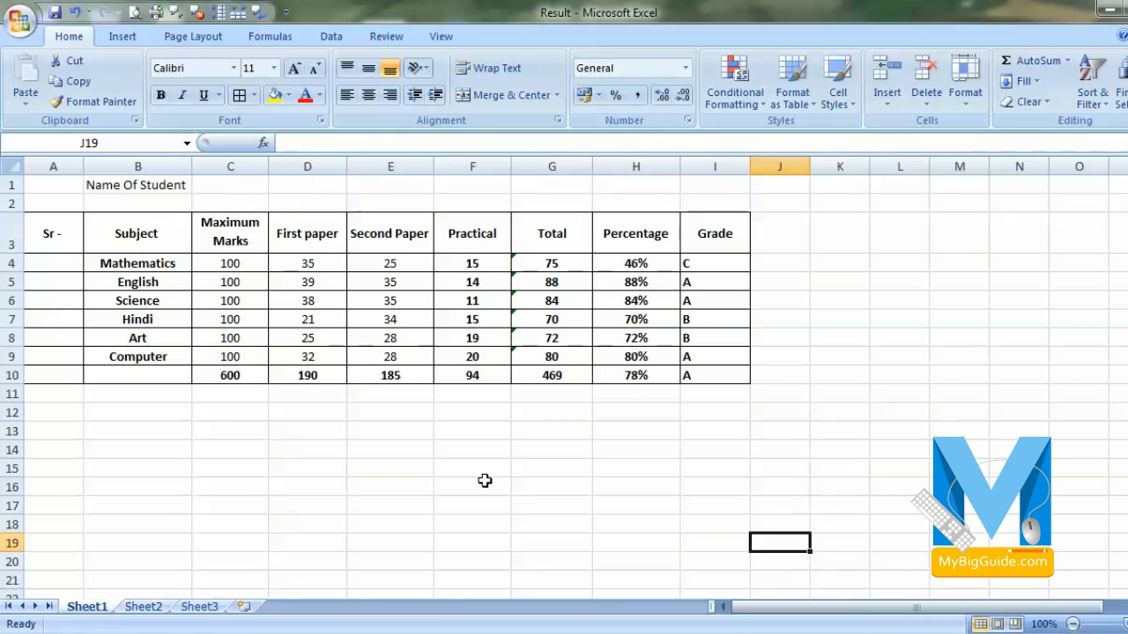
click(710, 260)
drag(599, 142, 135, 157)
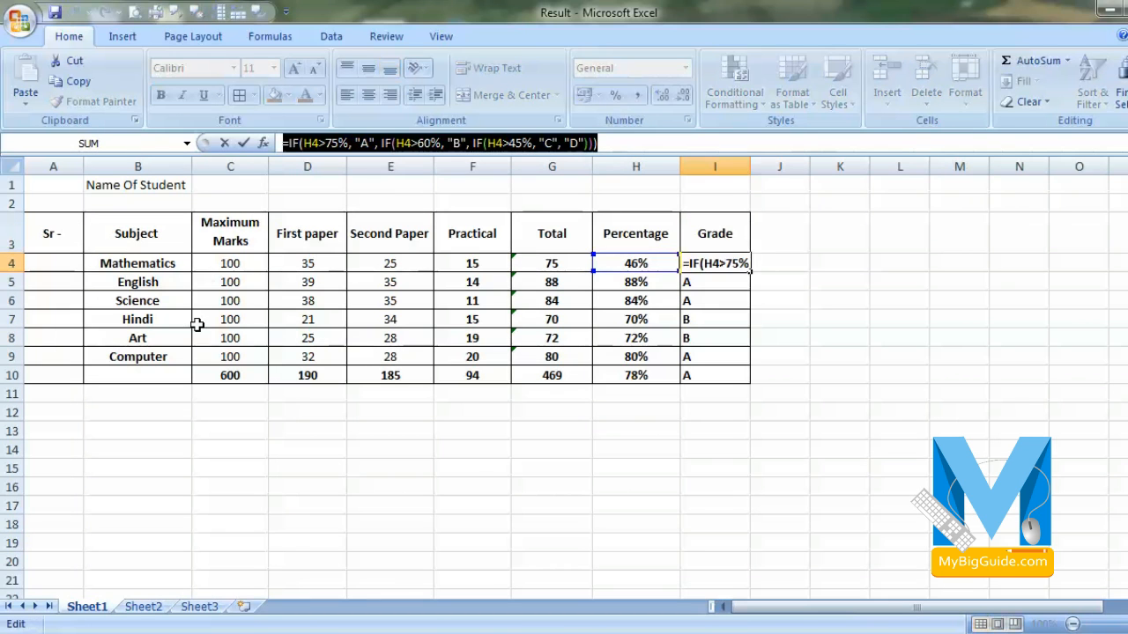
key(ctrl+c)
click(145, 611)
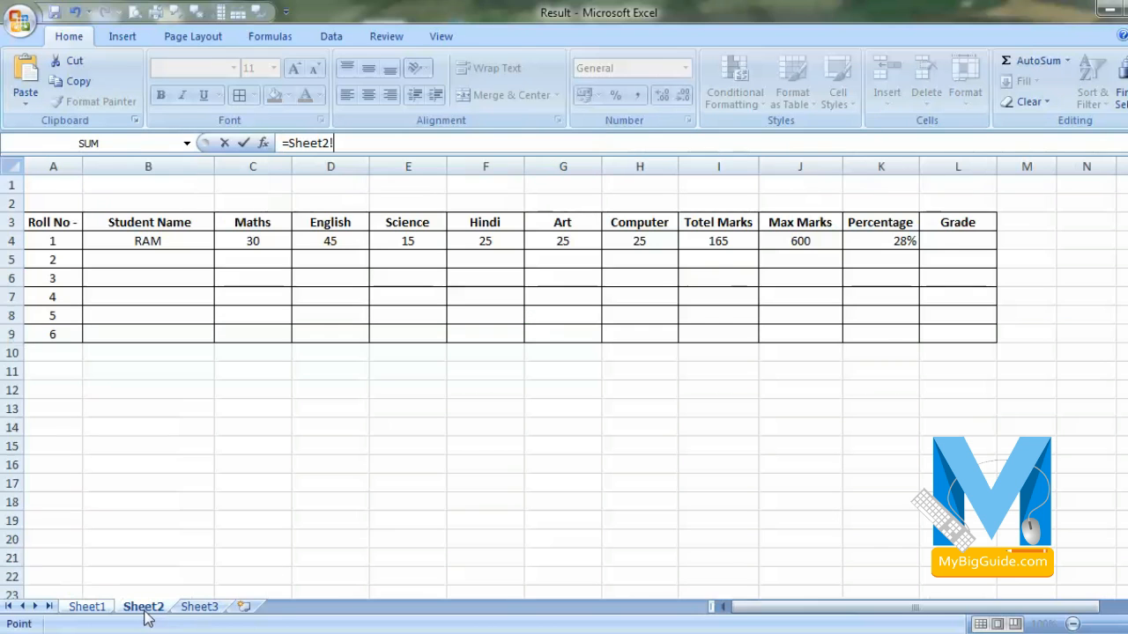
click(982, 247)
key(Escape)
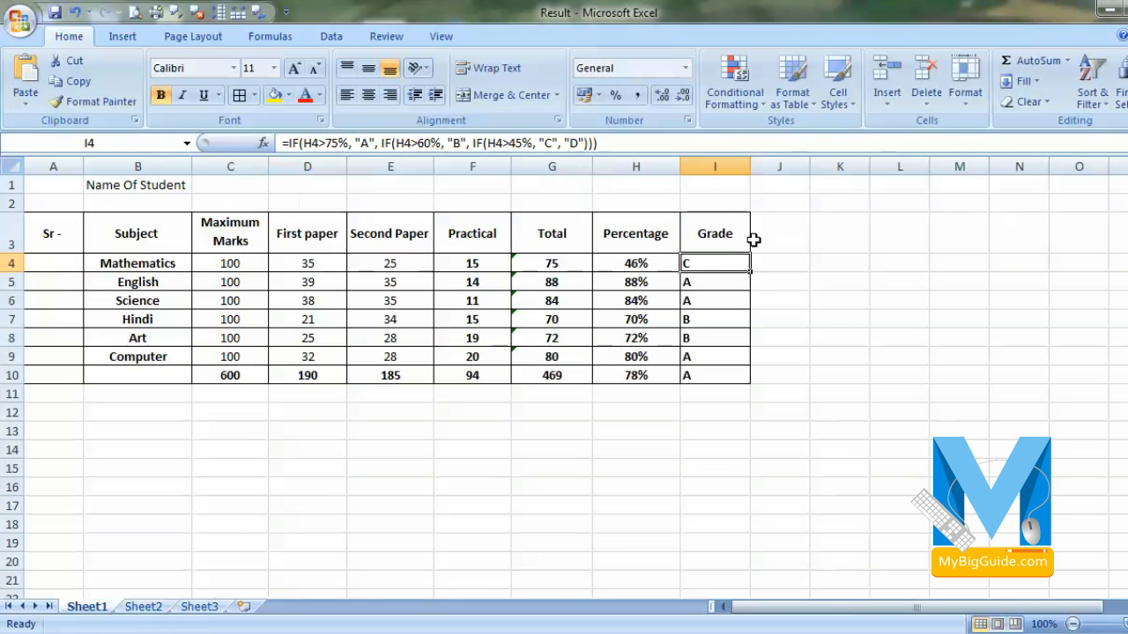
- Paste the copied grade formula into the Grade cell L4 on Sheet2
click(139, 607)
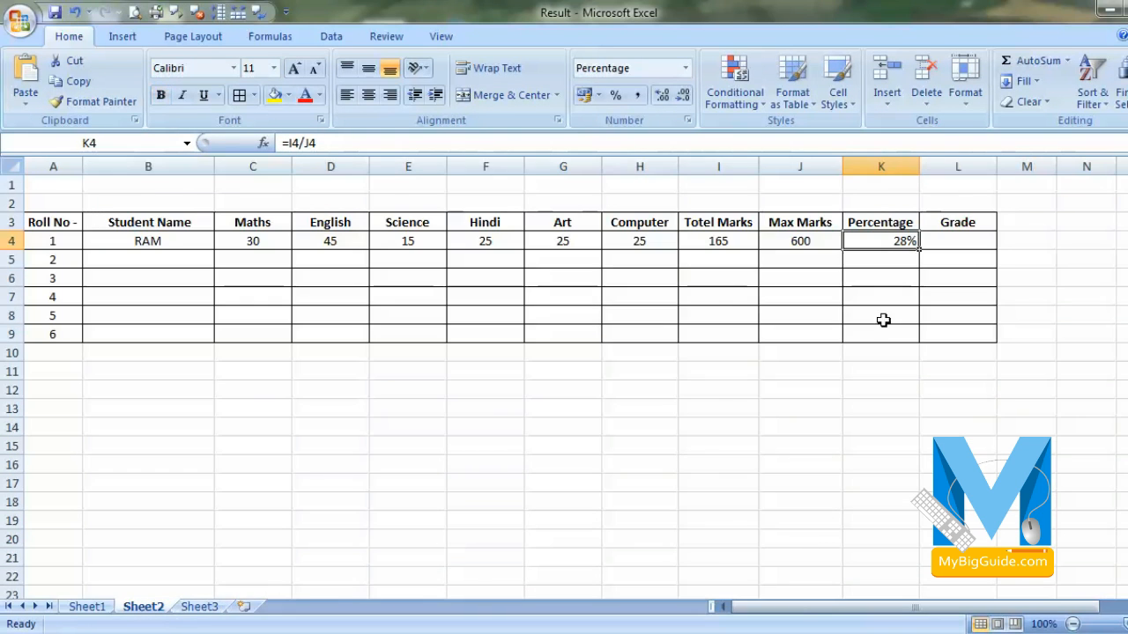
click(983, 234)
key(ctrl+v)
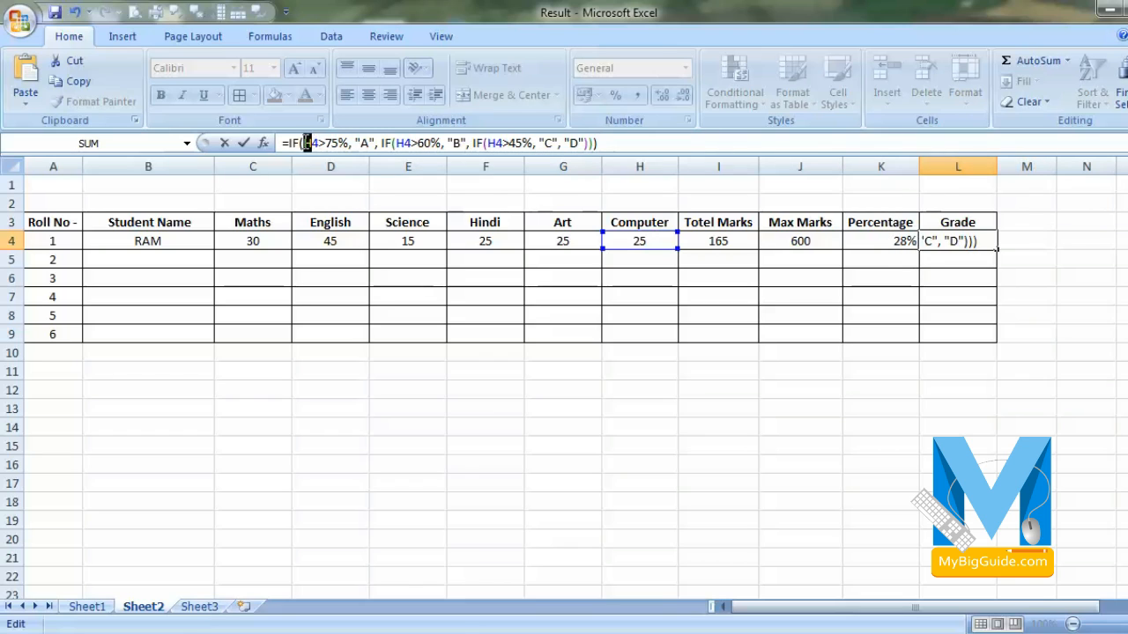
- Change the cell reference in the first two IF tests of the L4 grade formula to K4
click(307, 143)
text(K)
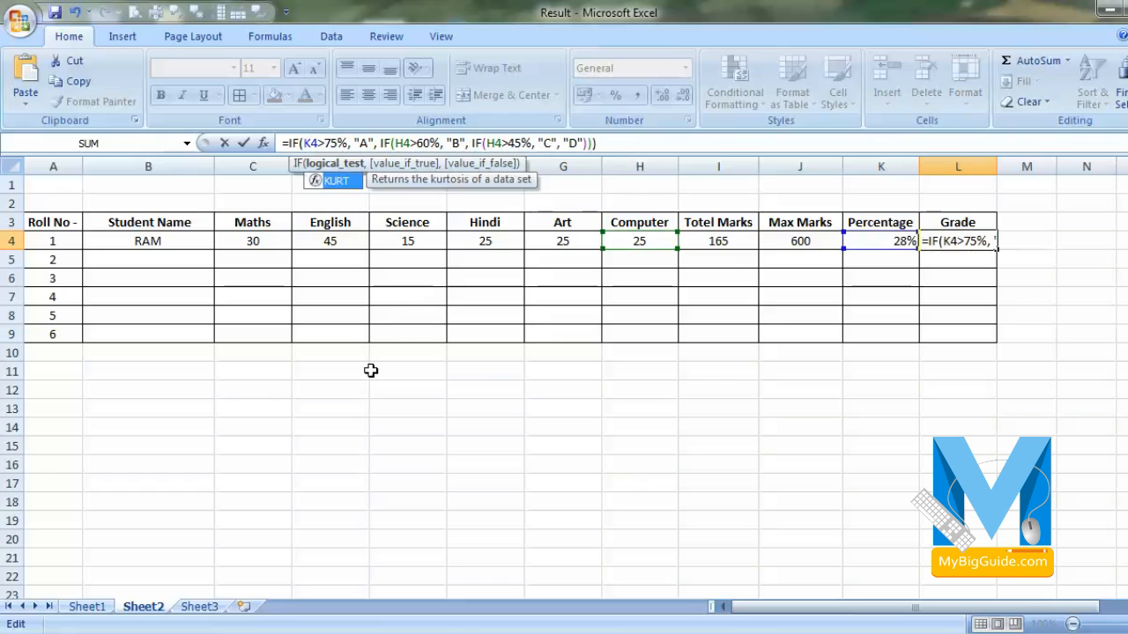
key(Right)
key(Right)
key(Right)
key(Right)
key(Right)
key(Right)
key(Right)
key(Right)
key(Right)
key(Right)
key(Right)
key(Right)
key(Right)
key(Right)
key(Right)
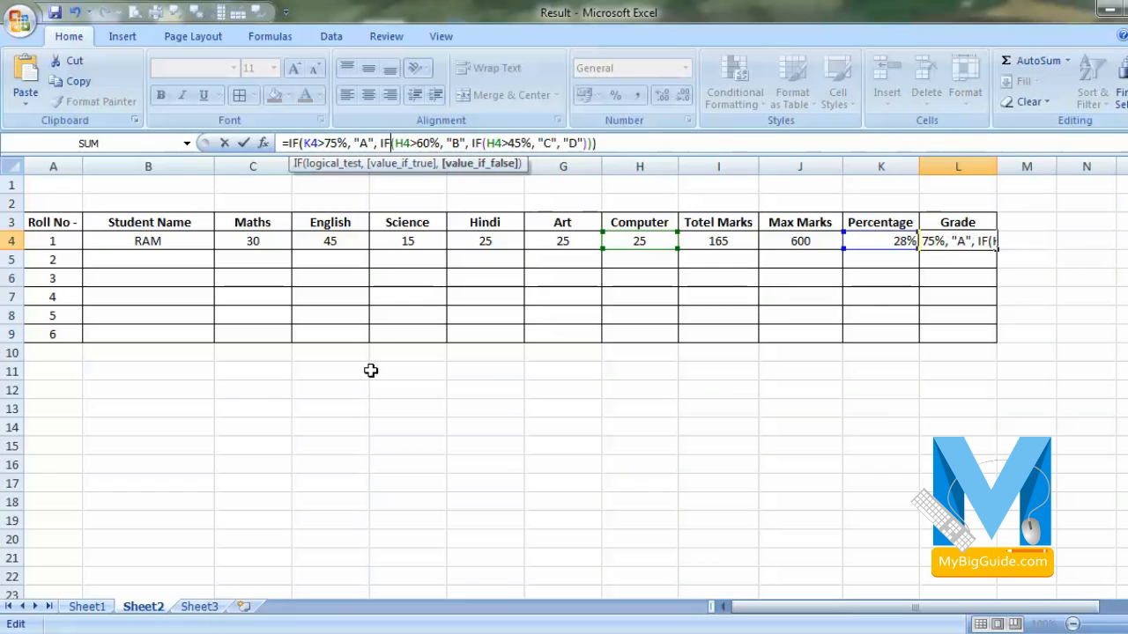
key(shift+Right)
text(K)
- Change the third IF test of the L4 grade formula to reference K4, enter the formula and check it
key(Right)
key(Right)
key(Right)
key(Right)
key(Right)
key(Right)
key(Right)
key(Right)
key(Right)
key(Right)
key(Right)
key(Right)
key(Right)
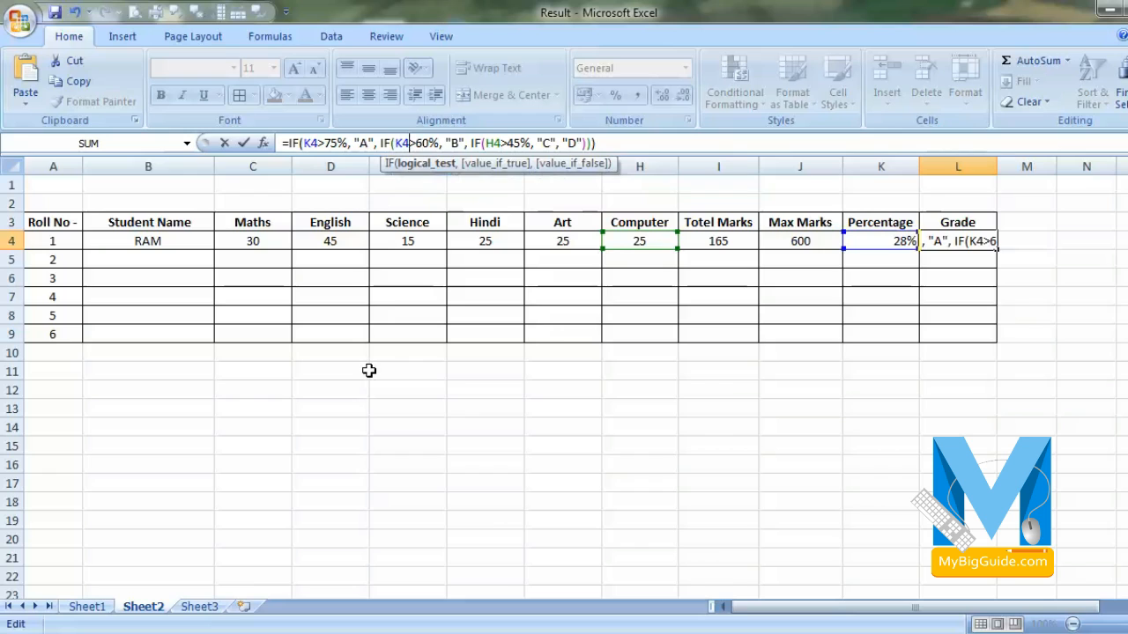
key(Right)
key(Right)
key(Right)
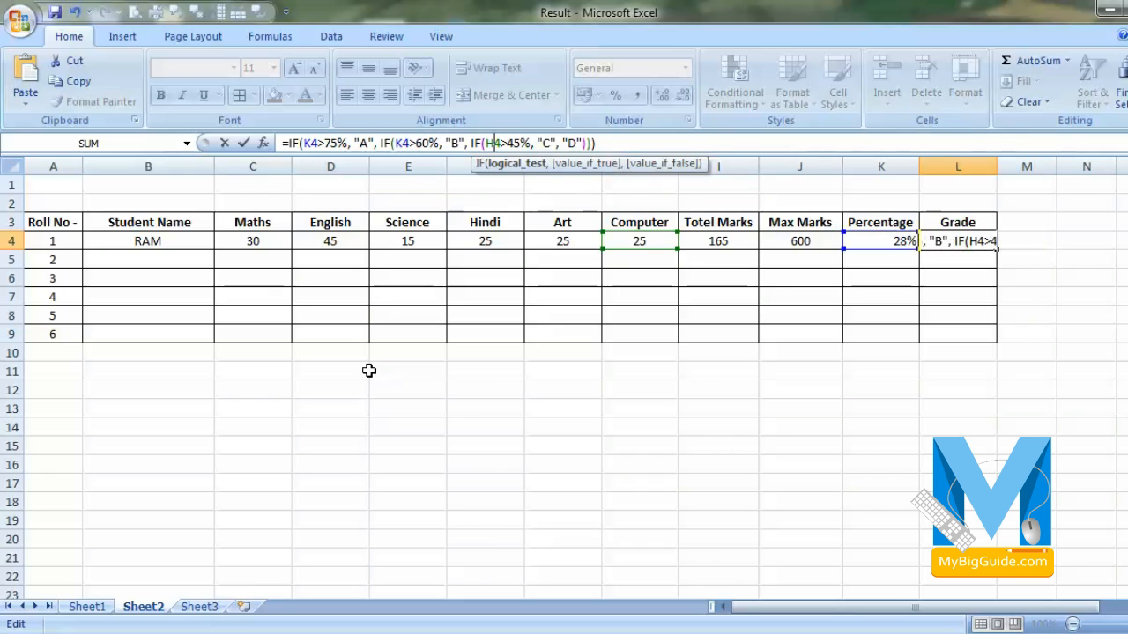
text(K)
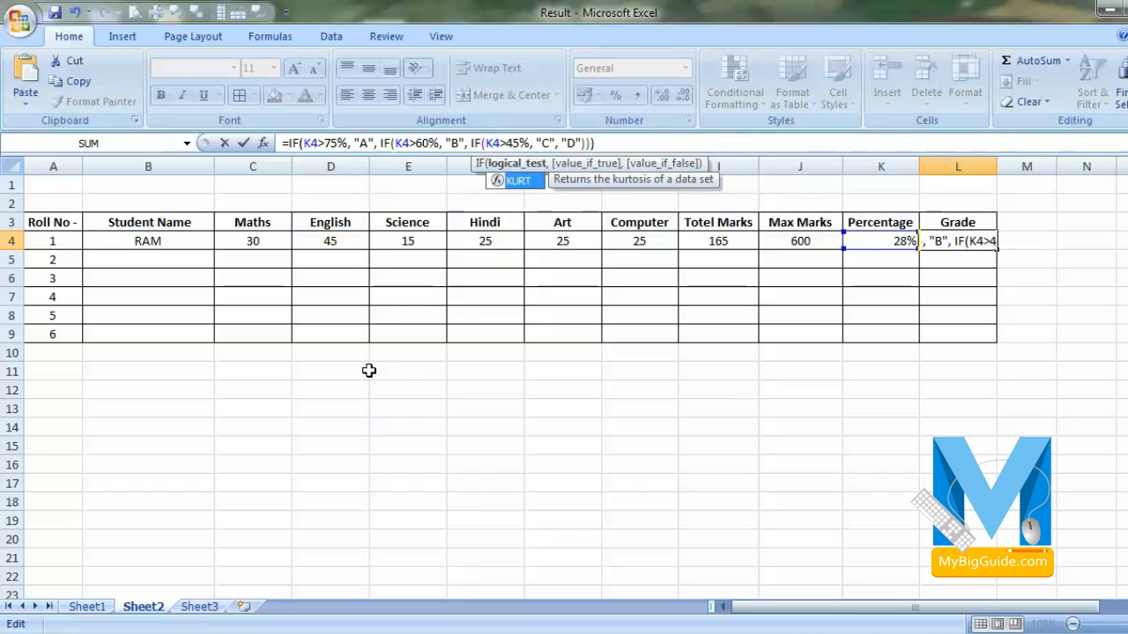
key(Return)
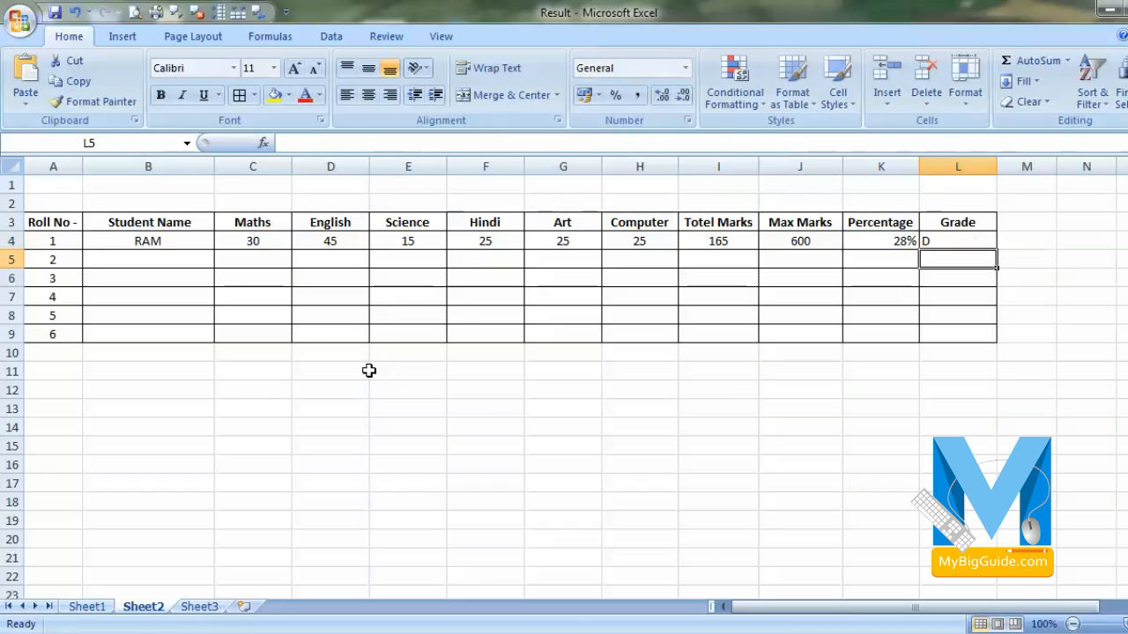
click(932, 242)
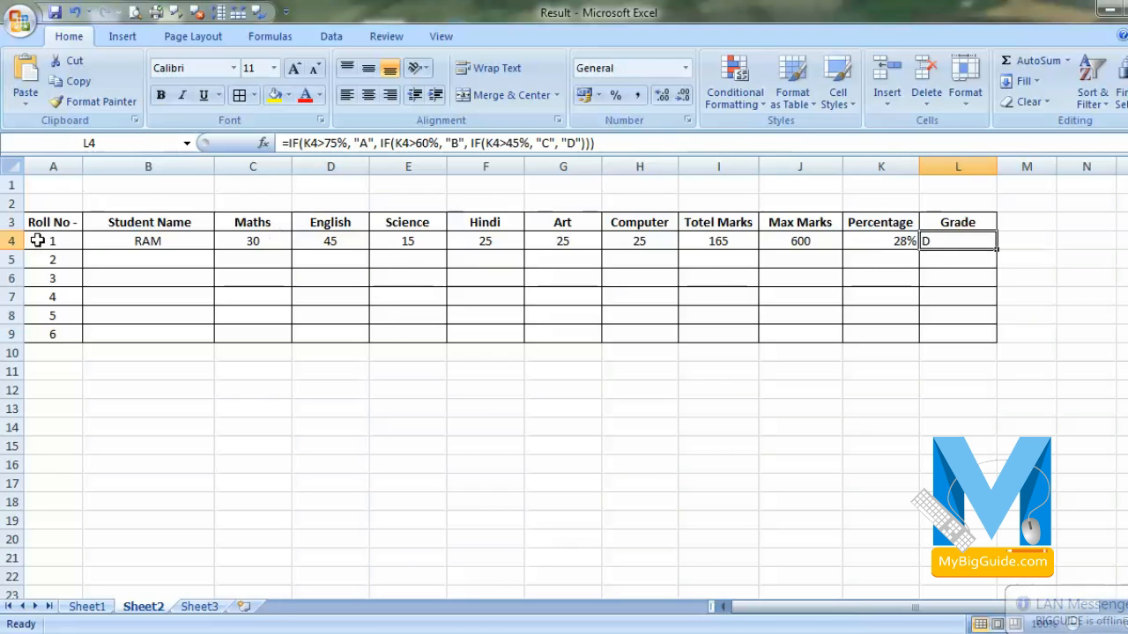
drag(237, 243, 655, 338)
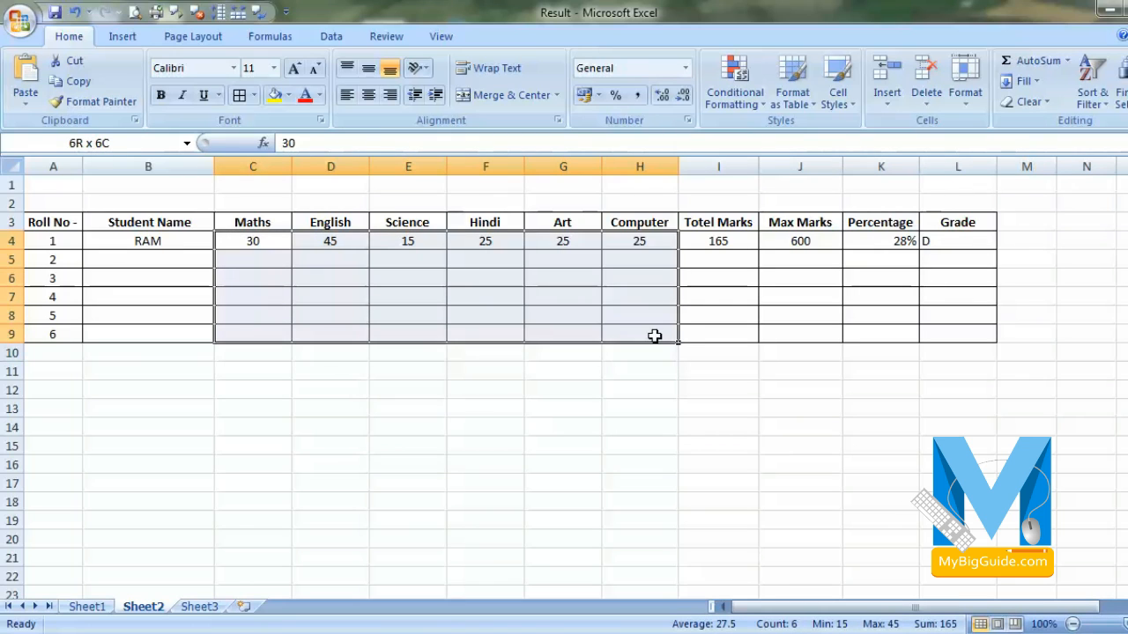
click(244, 279)
key(Up)
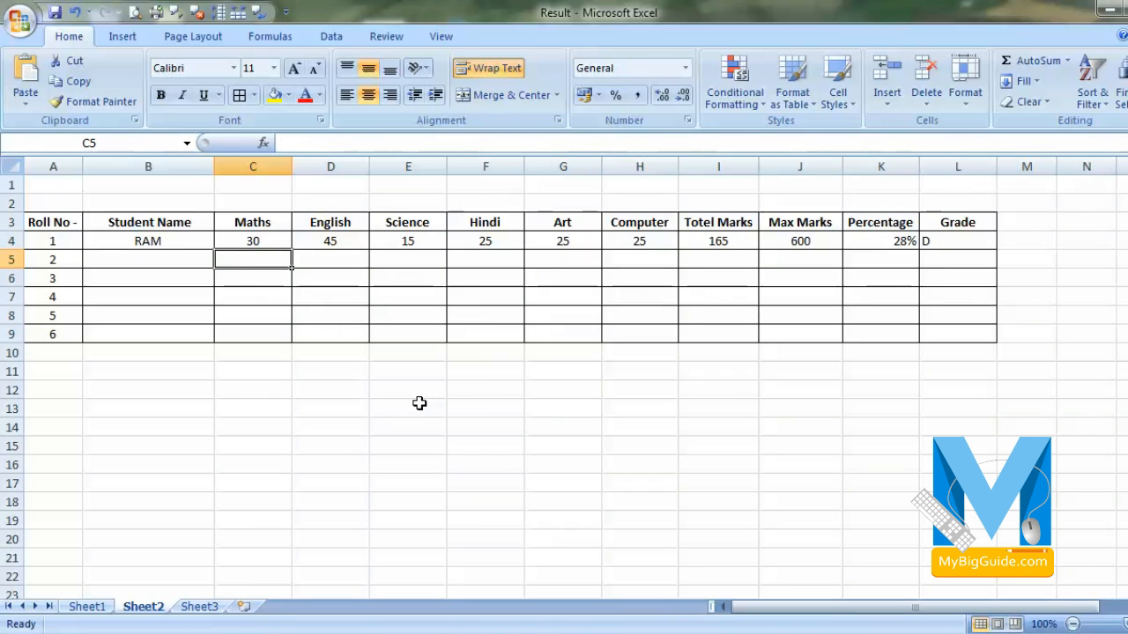
key(Up)
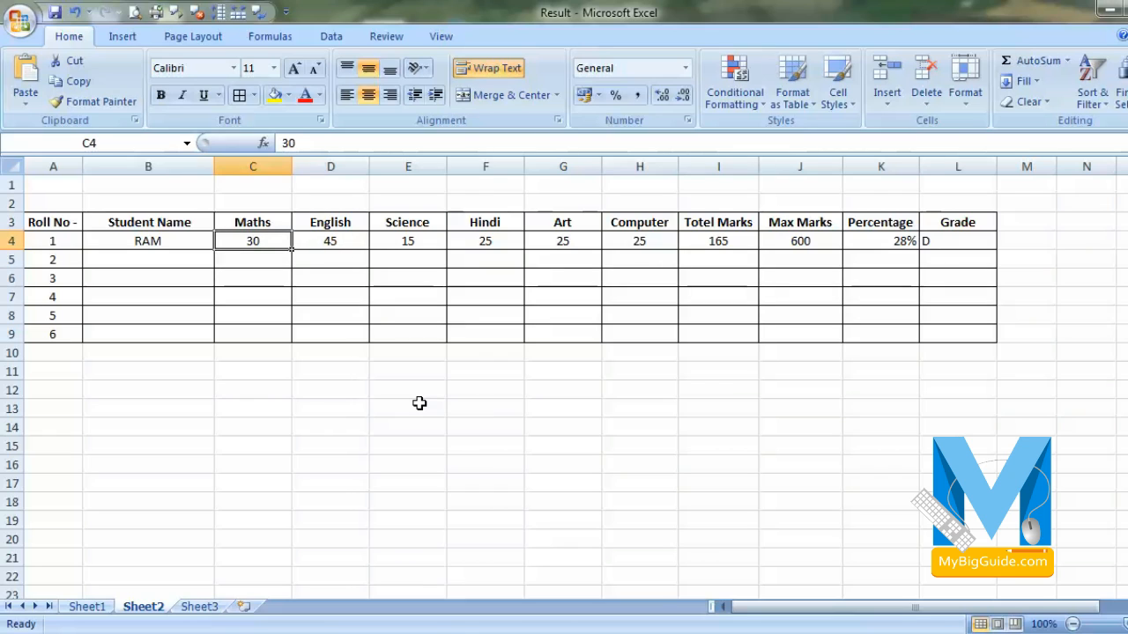
key(shift+Down)
key(shift+Right)
- Replace the Maths mark in C4 with the formula =RANDBETWEEN(30, 50)
key(Up)
key(Down)
text(=)
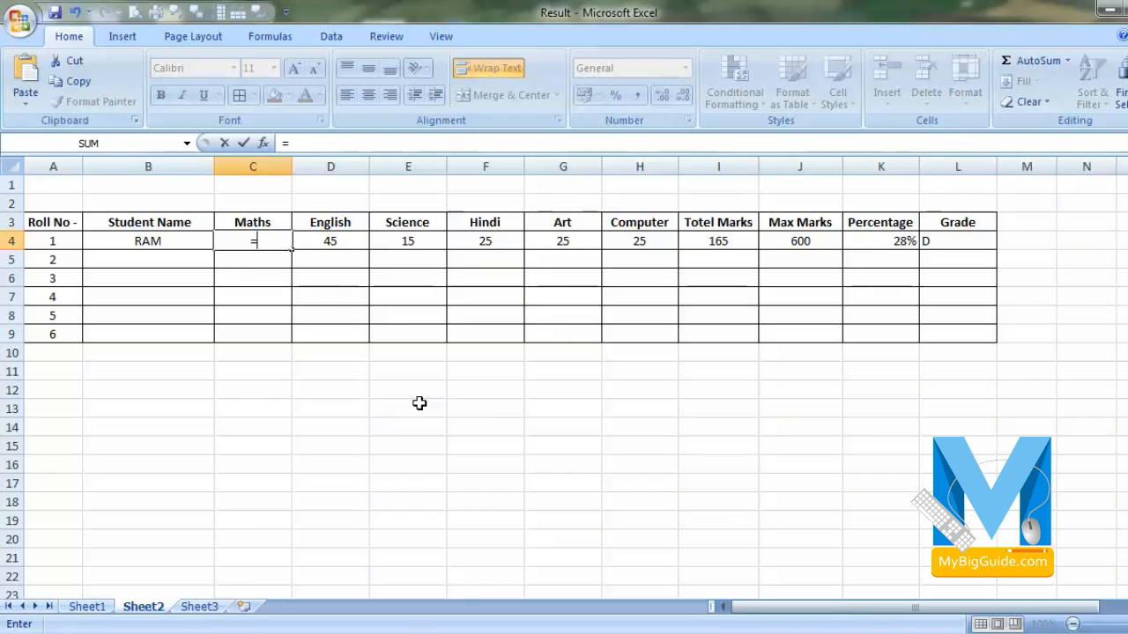
text(RE)
key(BackSpace)
text(AN)
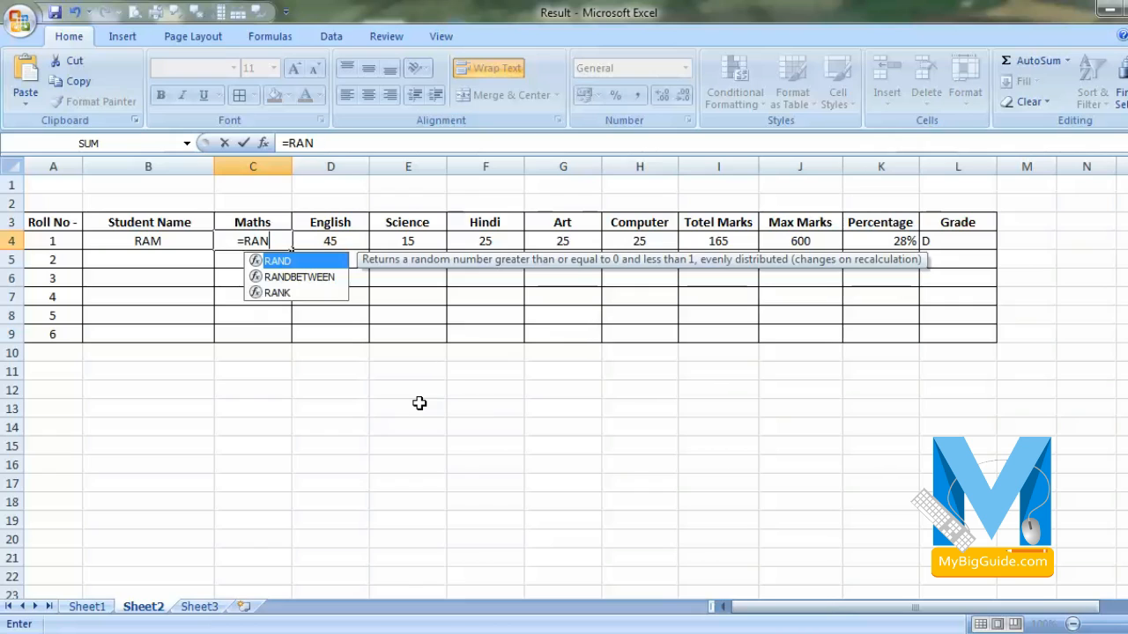
text(DB)
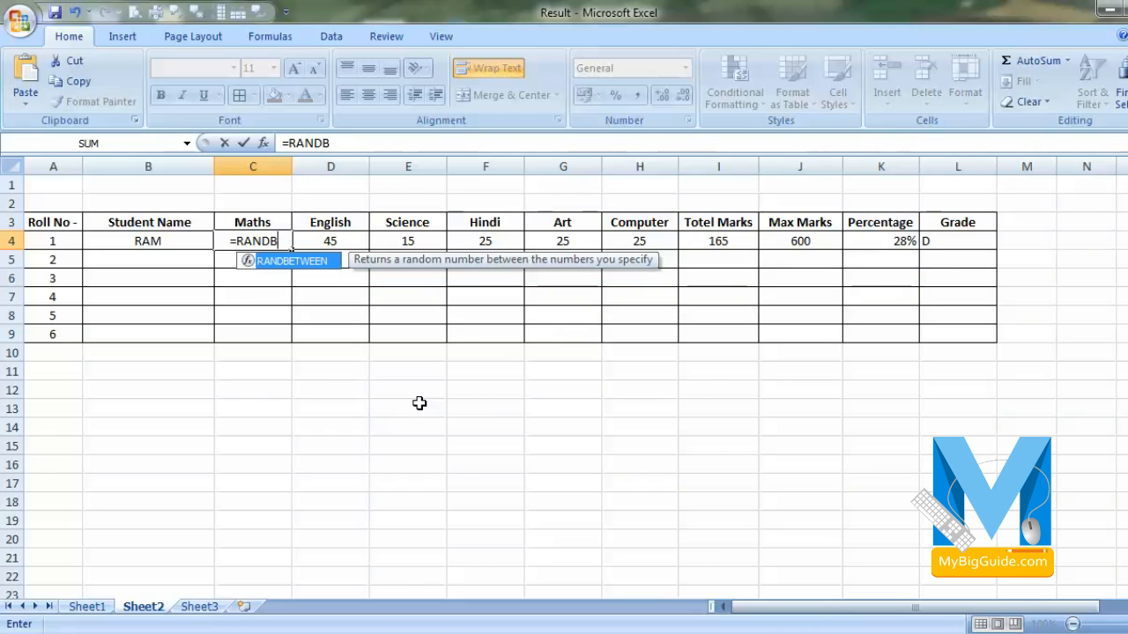
text(ETWEEN)
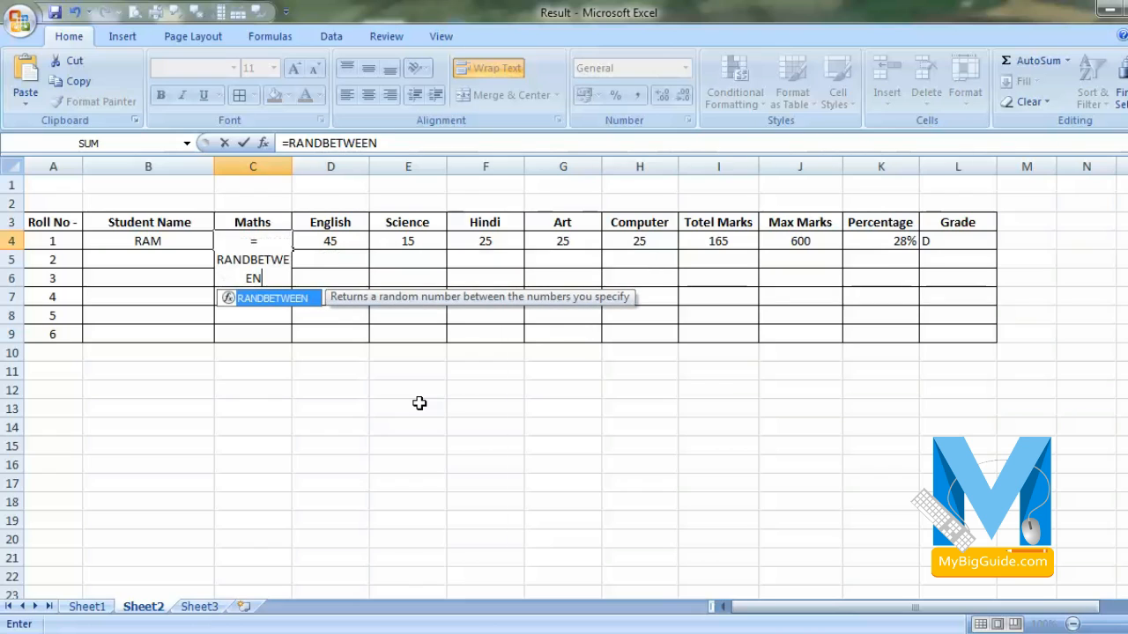
text(()
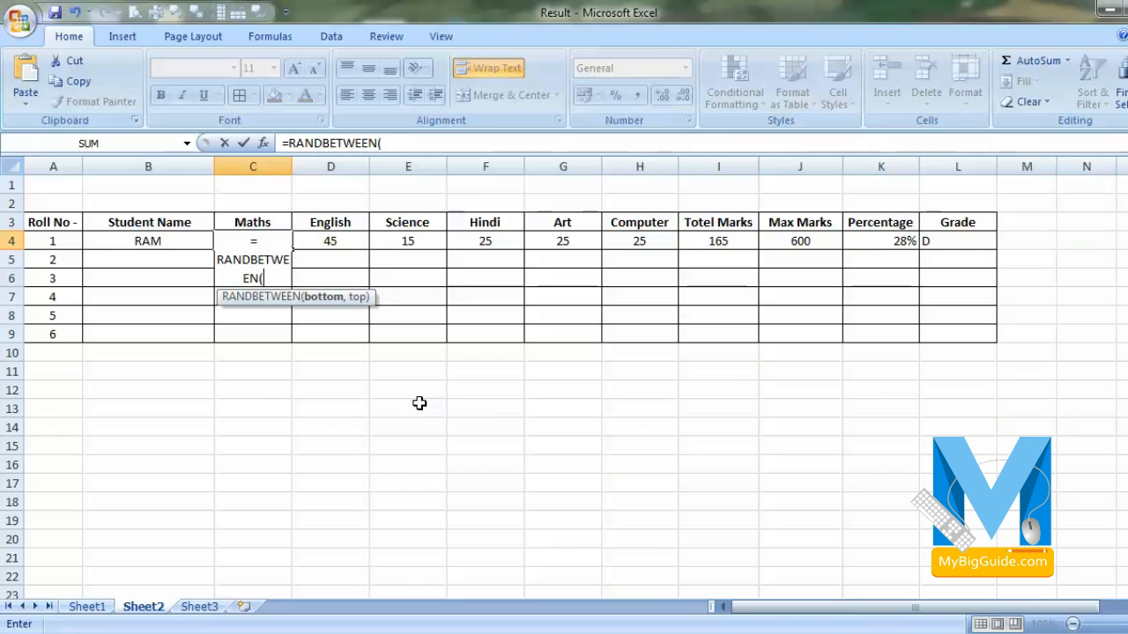
text(30, 50)
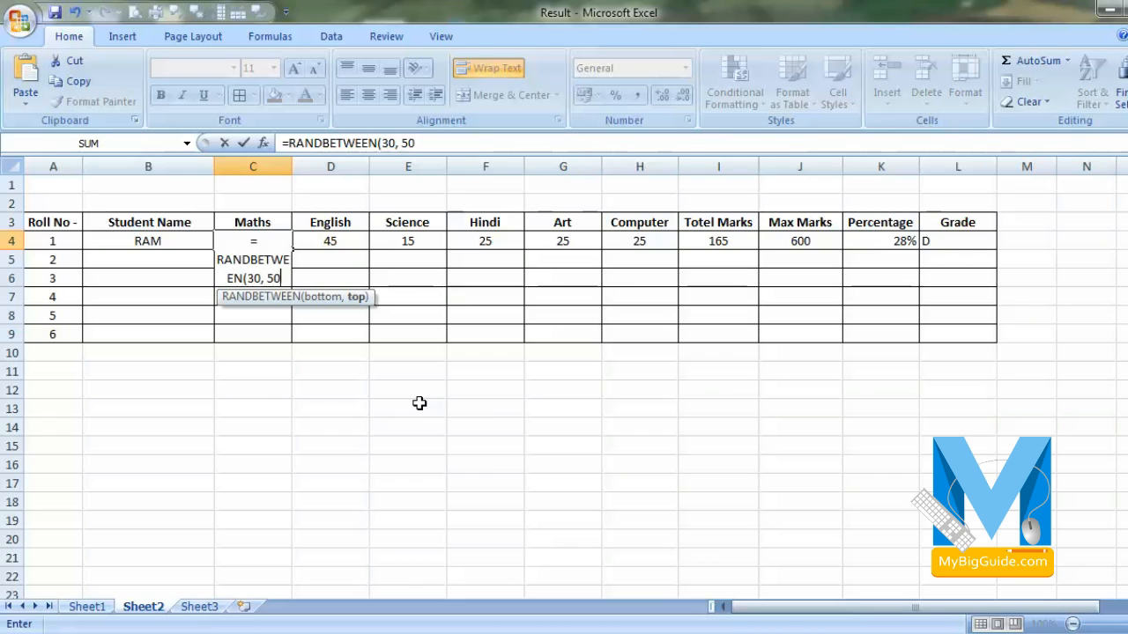
text())
key(Return)
- Fill the random mark formula from C4 across all subjects and students through H9
click(280, 245)
drag(292, 251, 662, 348)
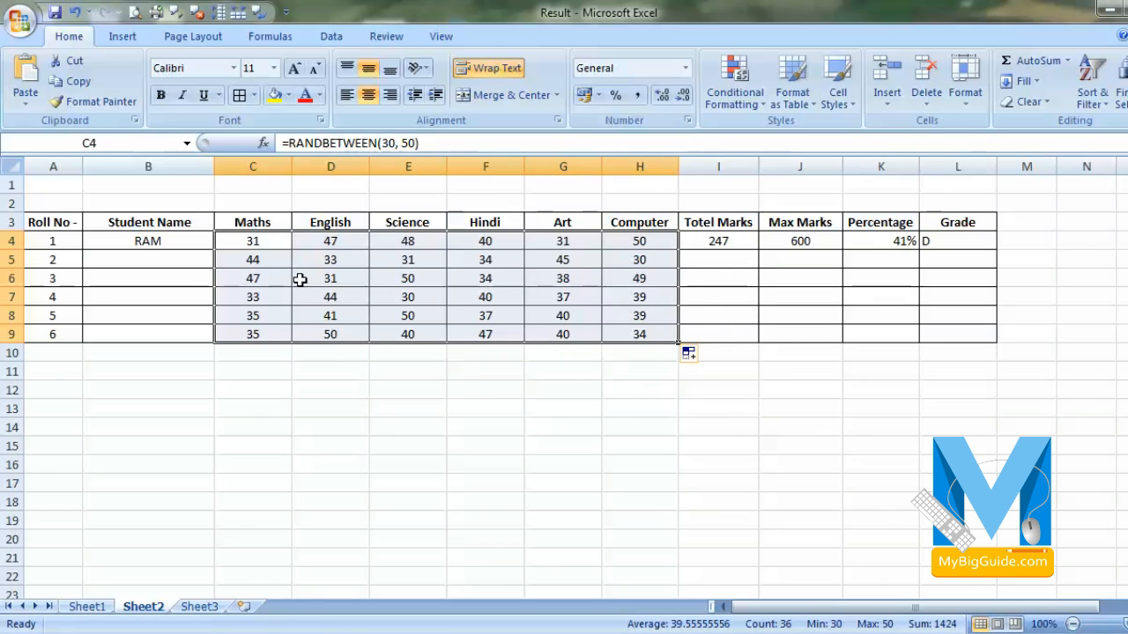
click(353, 410)
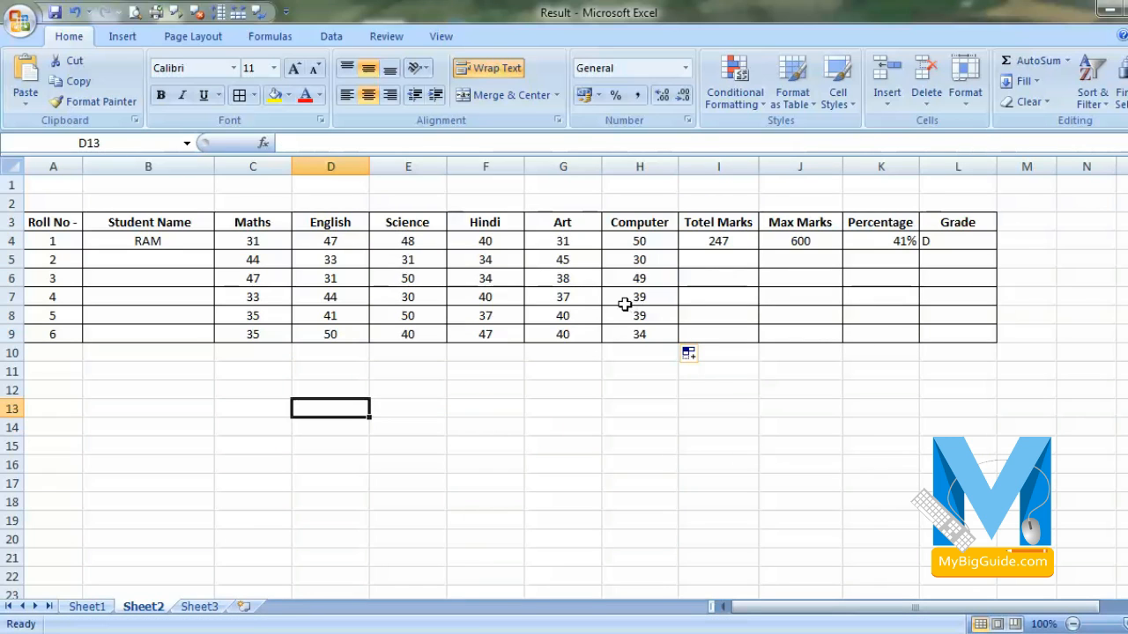
- Enter the student names for roll numbers 2, 3 and 4 in cells B5 to B7
click(187, 275)
click(199, 260)
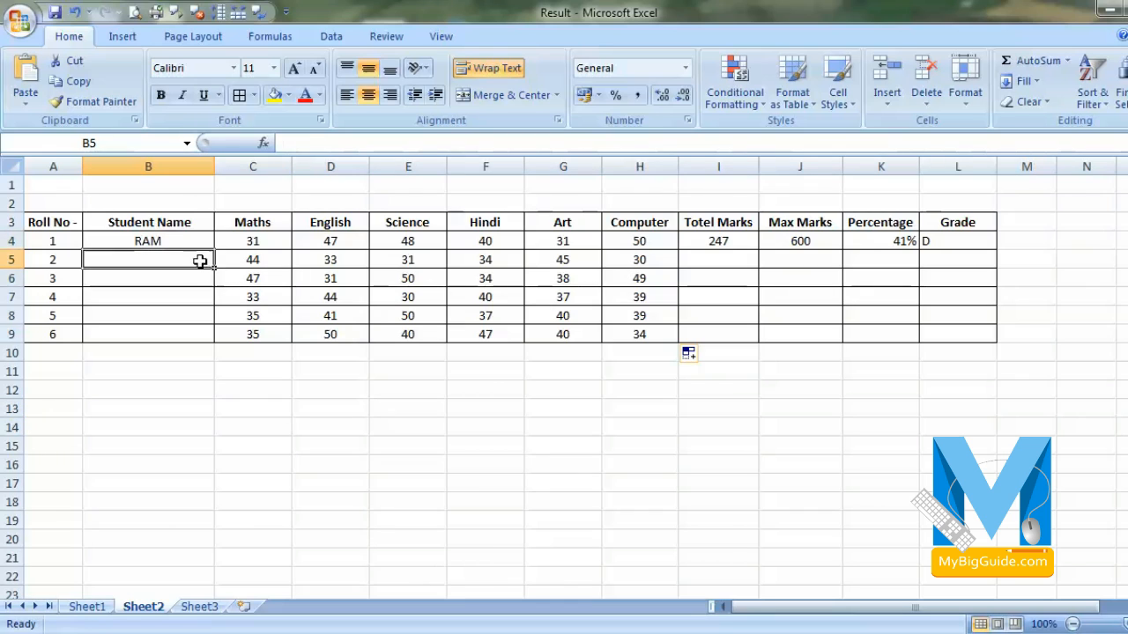
text(SHYAM)
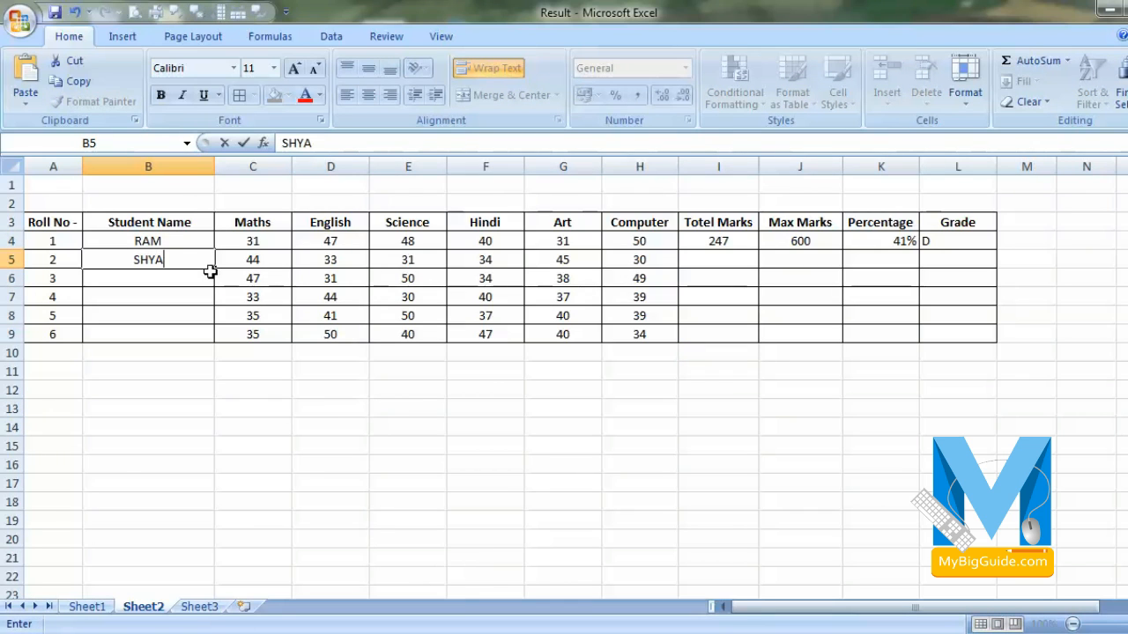
key(Return)
text(SITA)
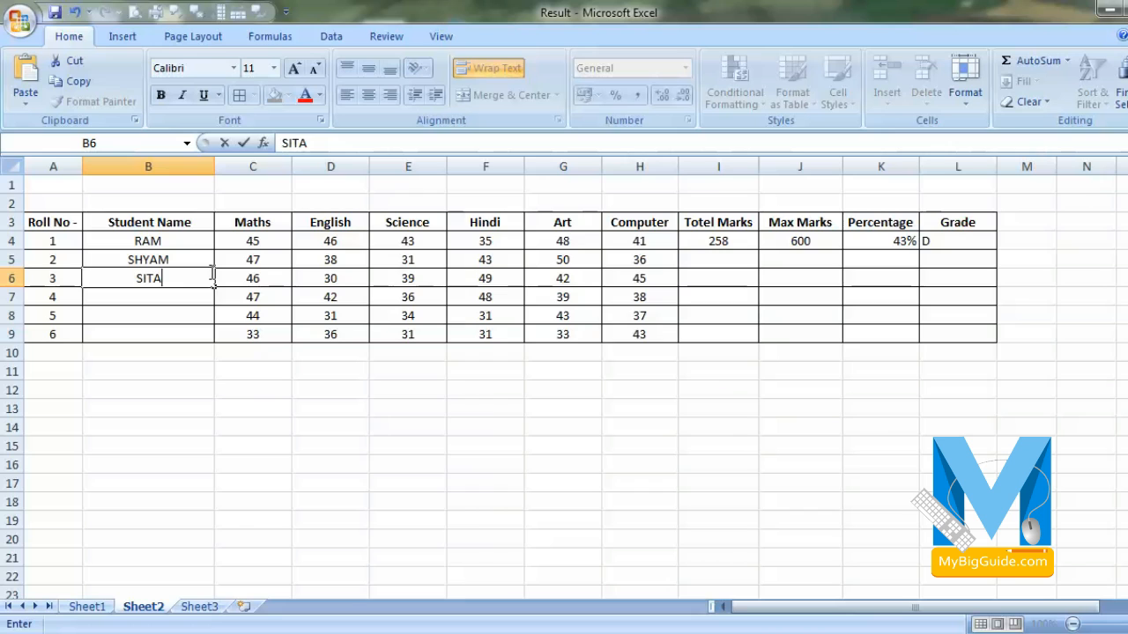
key(Return)
text(GEETA)
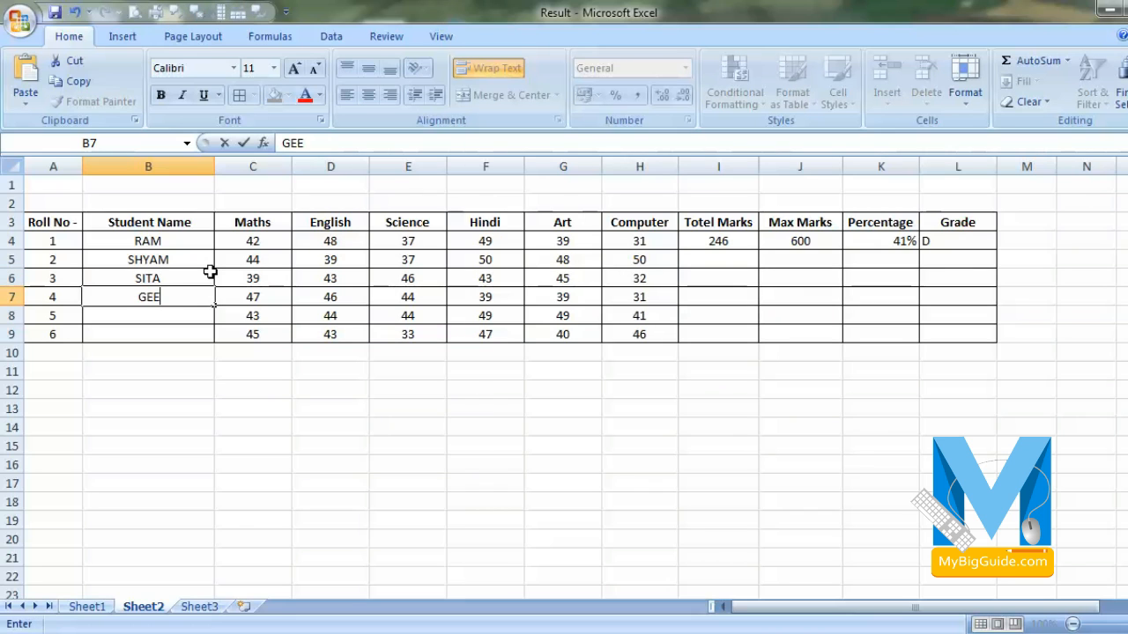
key(Return)
- Enter the student names for roll numbers 5 and 6 in cells B8 and B9, correcting the spelling
text(,MOGH)
key(BackSpace)
text(IT)
key(BackSpace)
key(BackSpace)
key(BackSpace)
text(HIT)
key(Return)
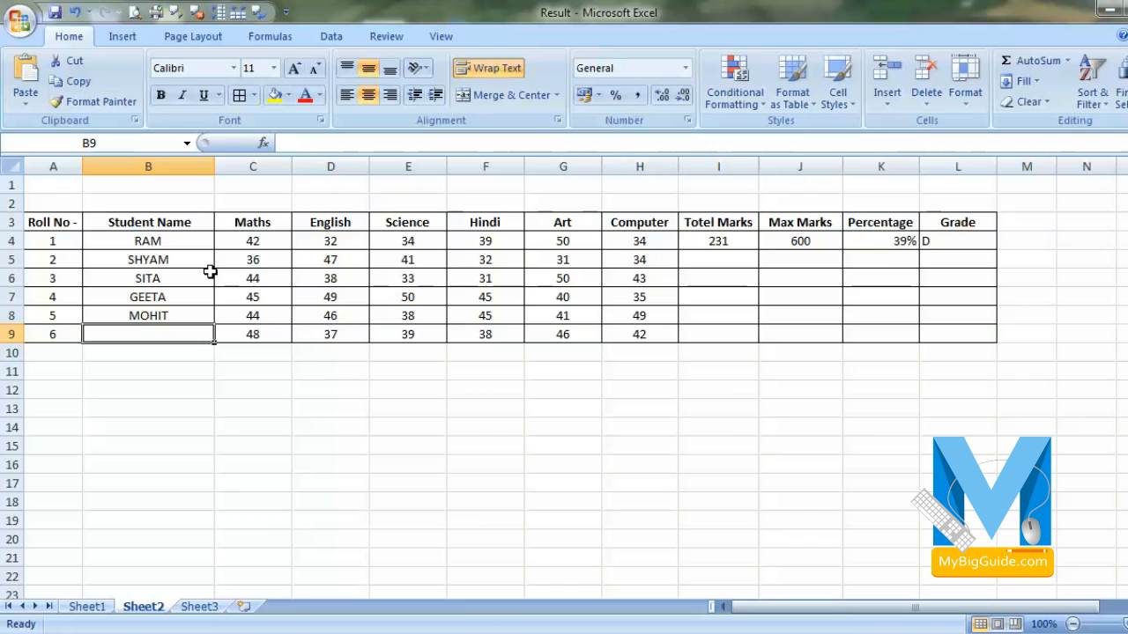
text(SONU)
key(Tab)
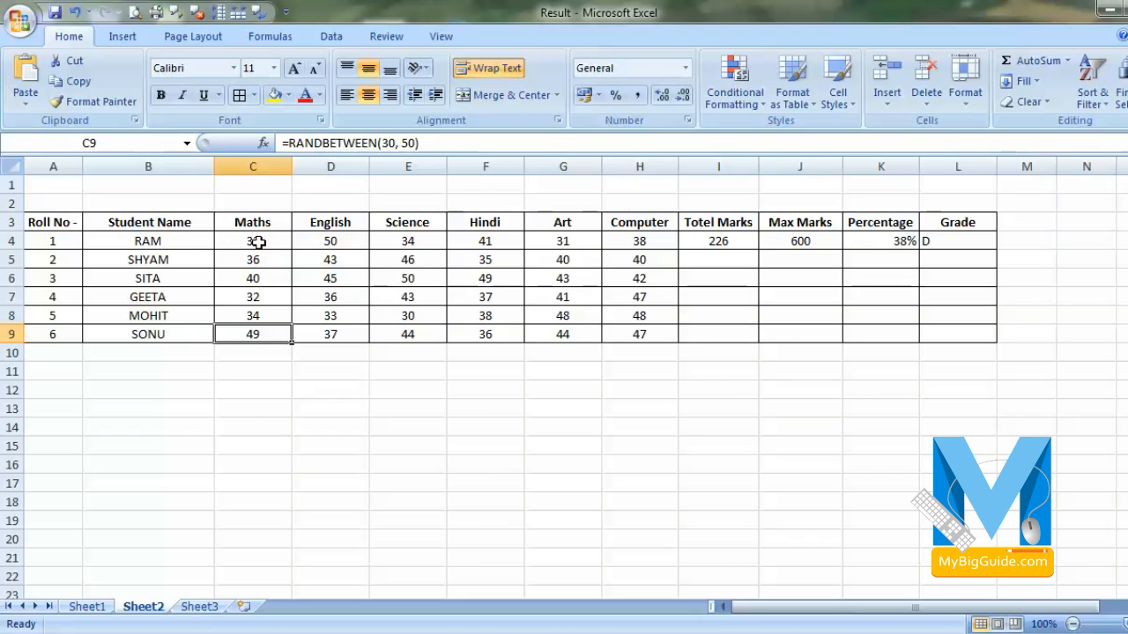
- Calculate the total marks in I5:I9 by applying AutoSum to the range C5:I9
click(725, 243)
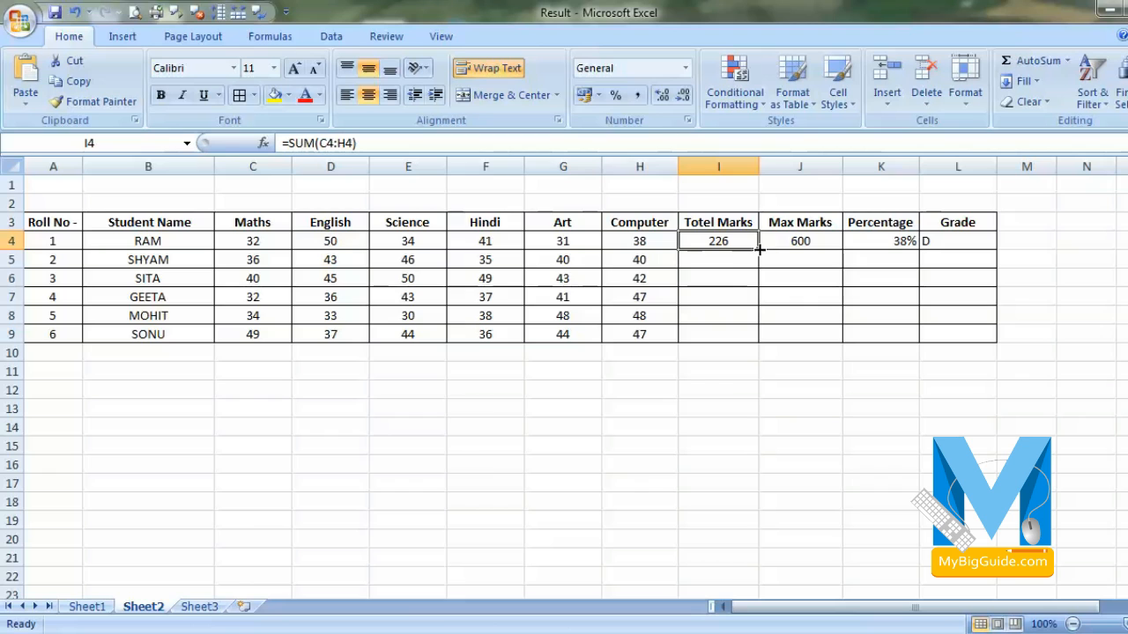
drag(253, 260, 731, 334)
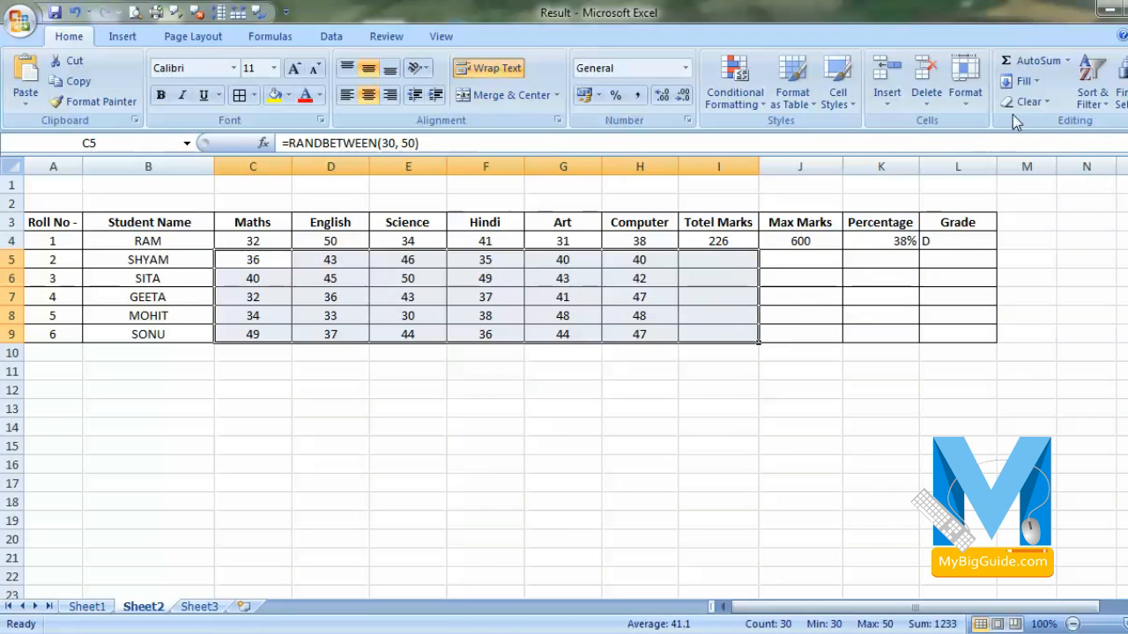
click(1026, 63)
click(686, 408)
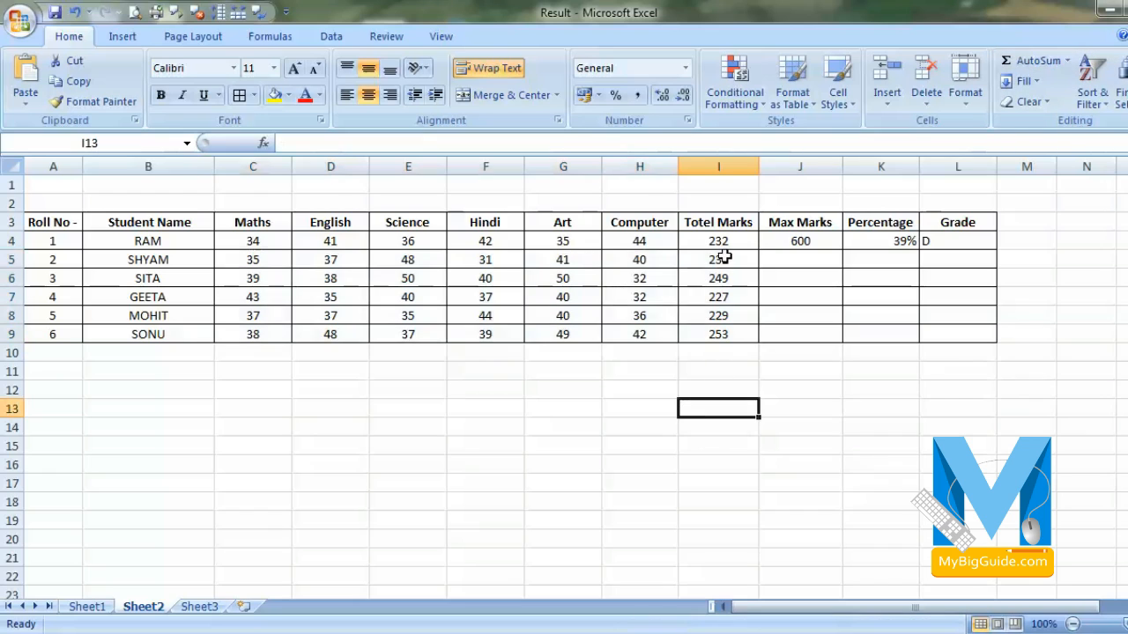
- Fill the maximum marks value 600 from J4 down through J9
click(806, 245)
drag(846, 252, 835, 342)
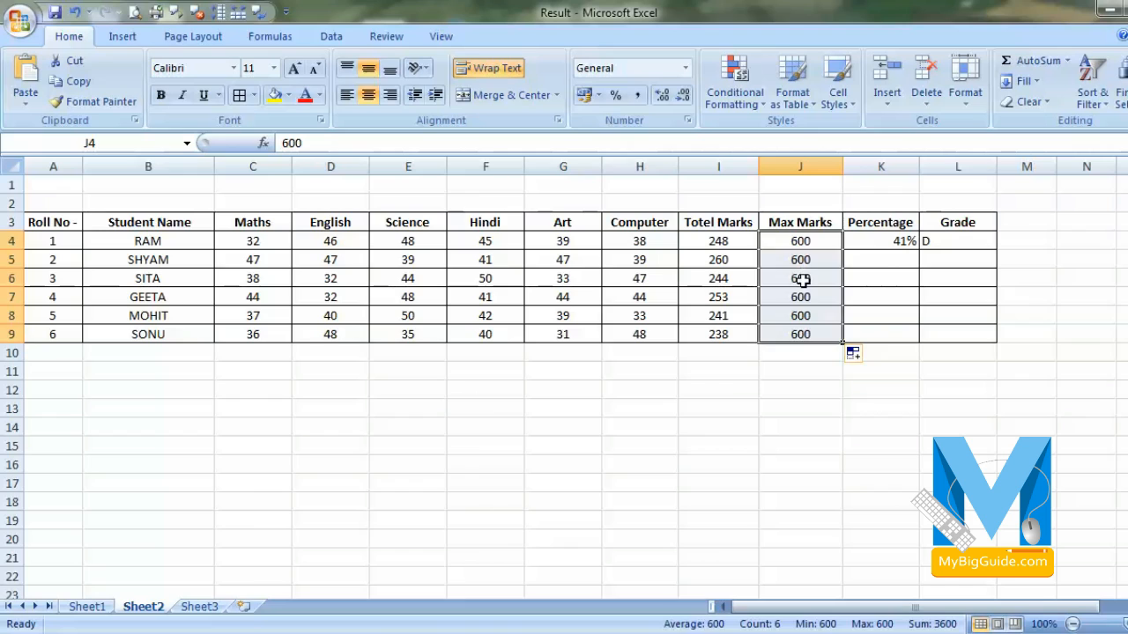
click(800, 296)
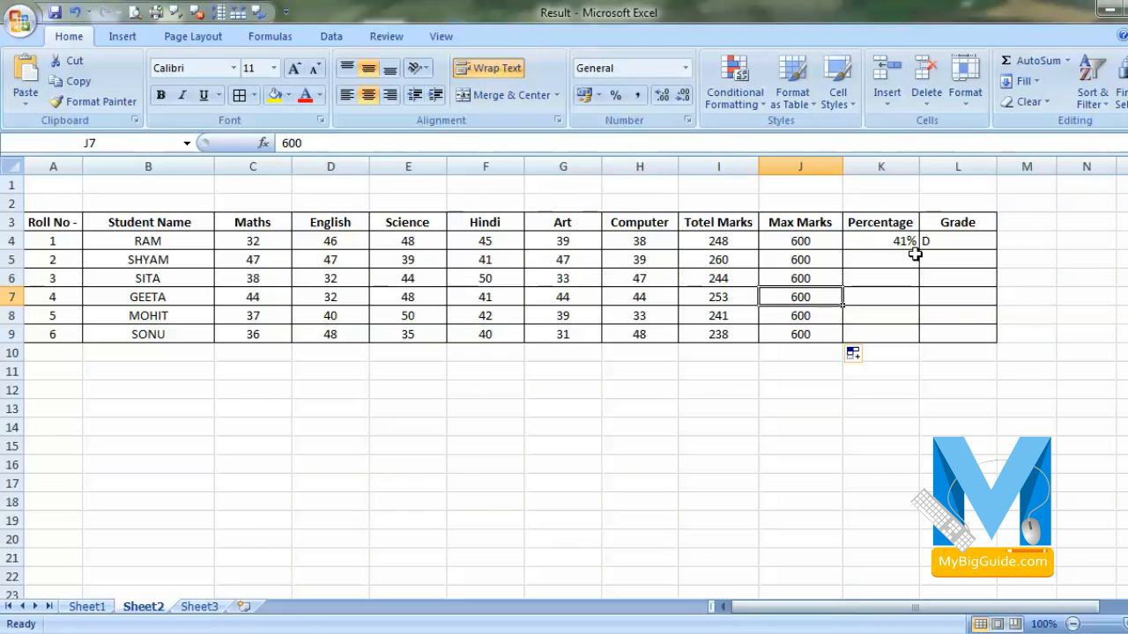
- Fill the percentage formula =I4/J4 from K4 down through K9
click(892, 240)
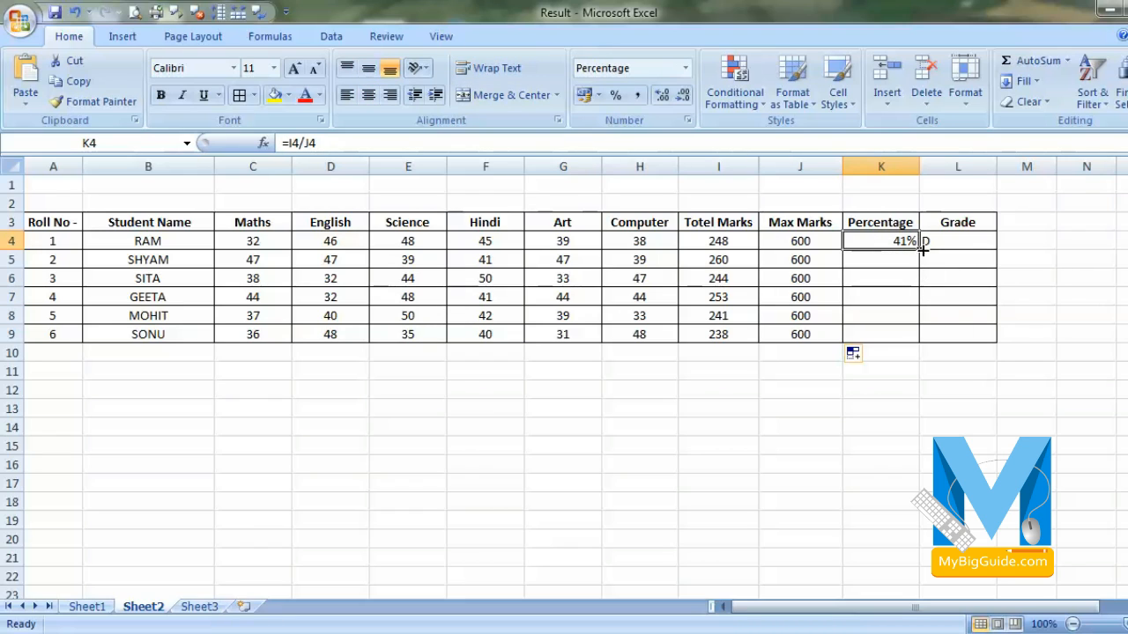
drag(921, 249, 916, 339)
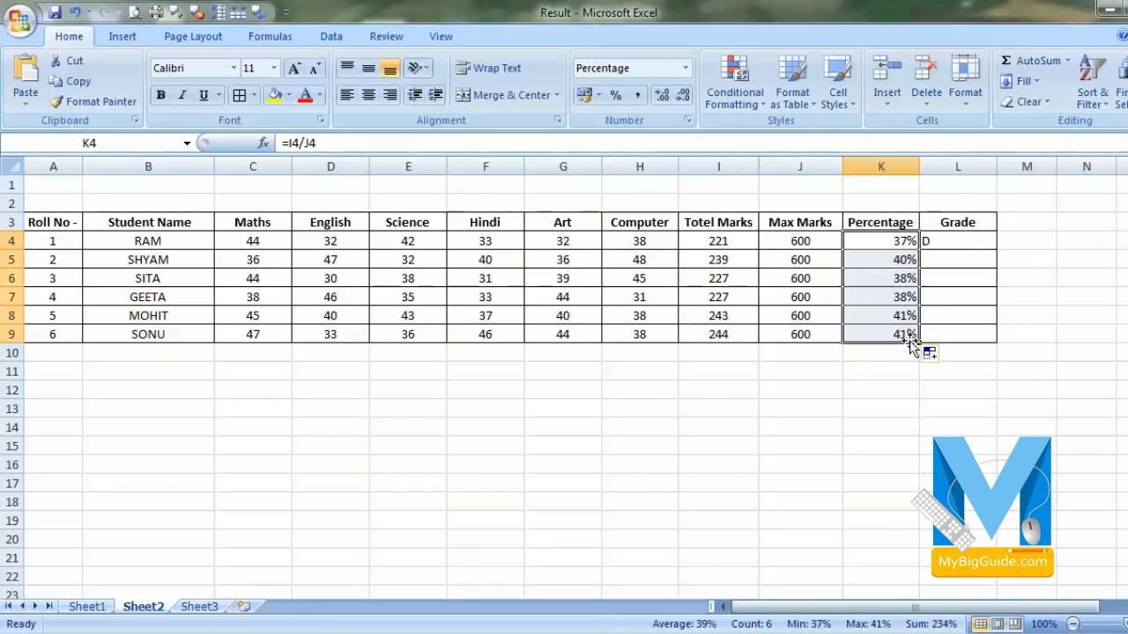
click(879, 390)
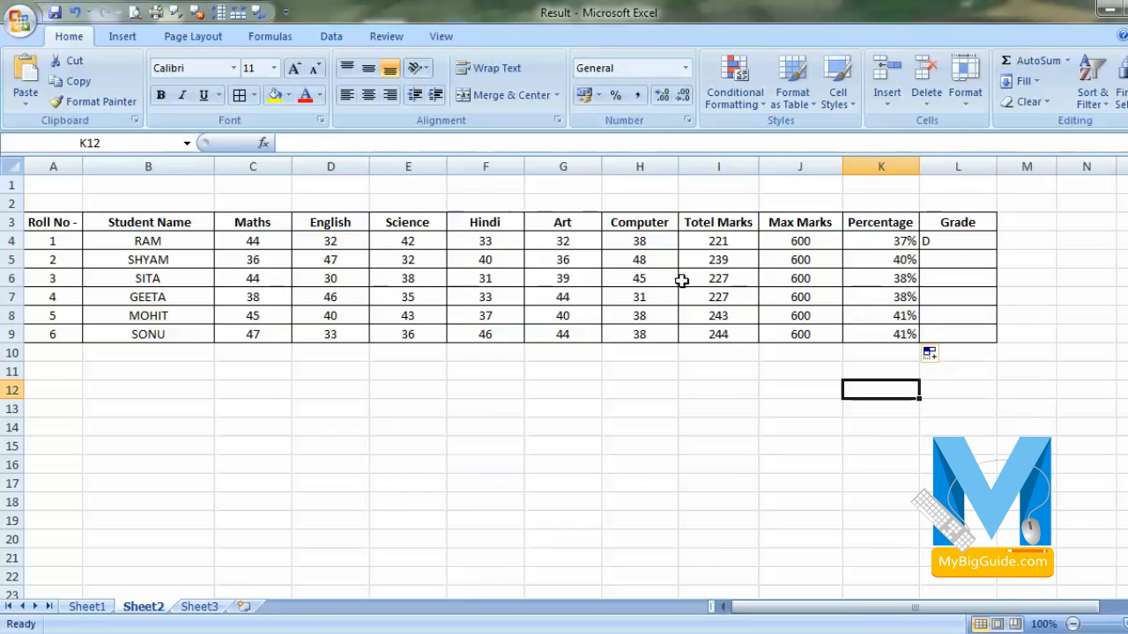
- Fill the nested IF grade formula from L4 down through L9
click(962, 241)
drag(996, 250, 996, 342)
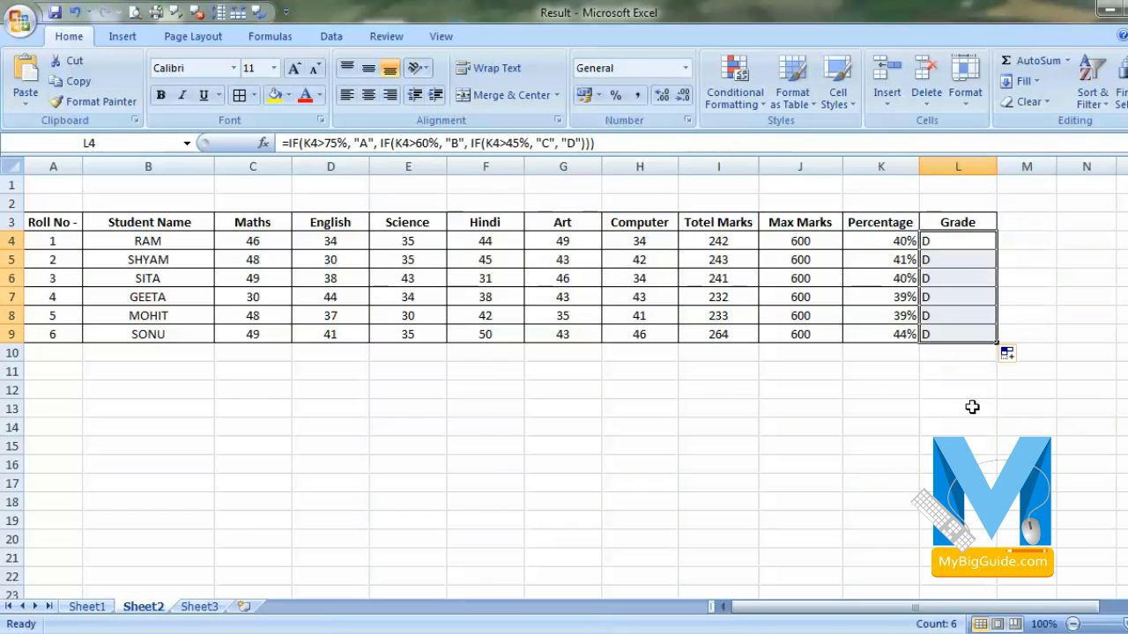
click(972, 407)
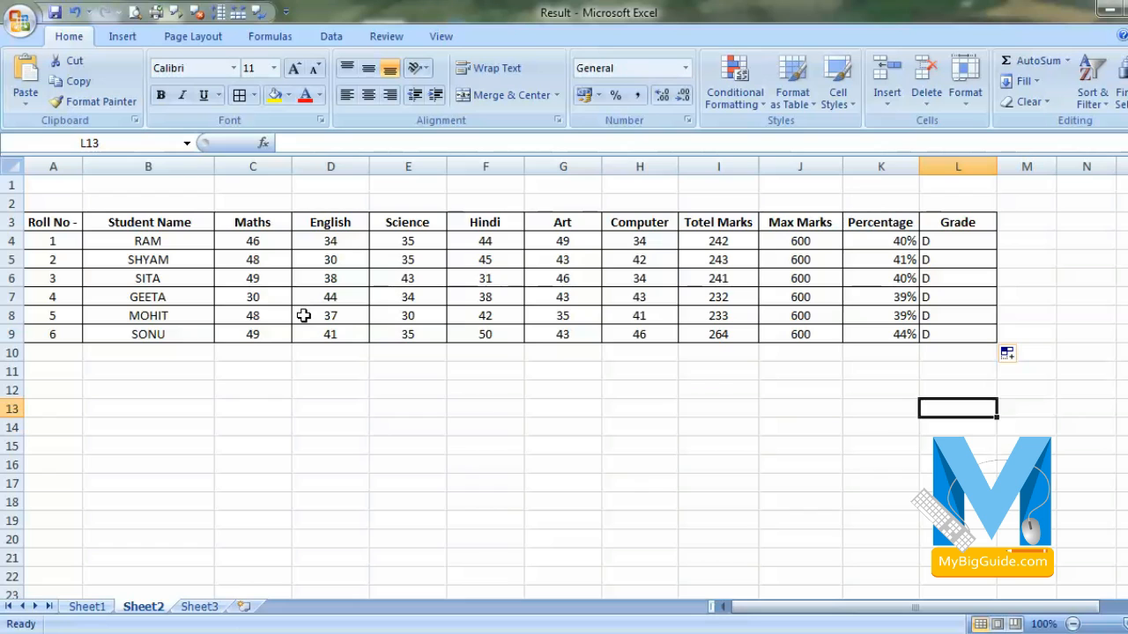
- Change the upper limit of the random Maths mark in C4 so the formula reads =RANDBETWEEN(30, 100)
click(272, 242)
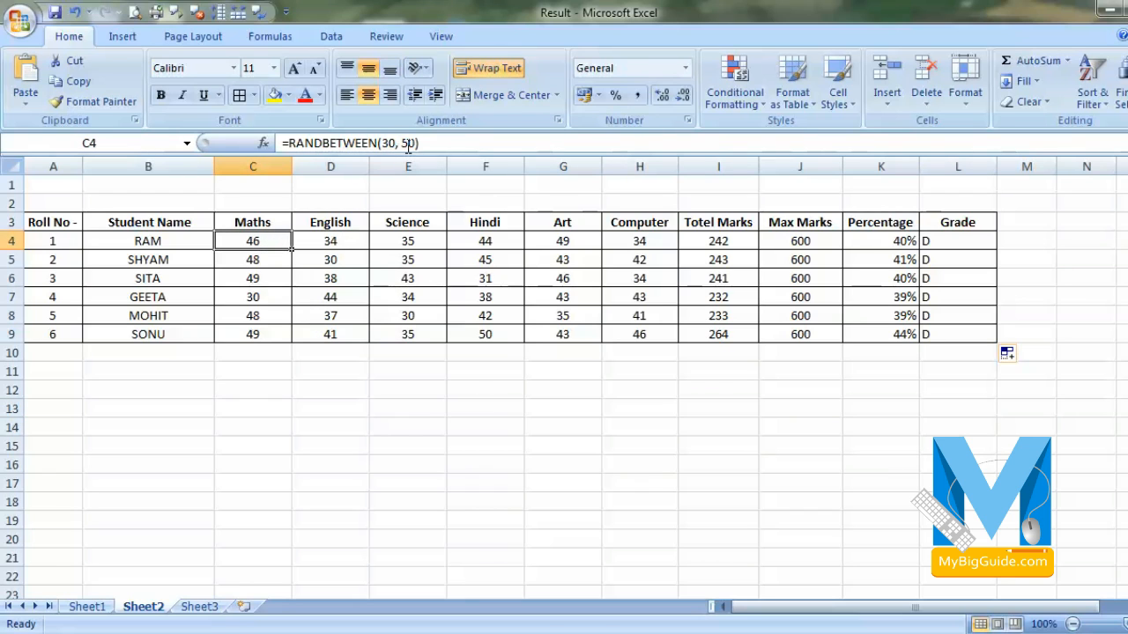
click(408, 142)
double_click(408, 143)
text(100)
key(Return)
- Fill the updated random mark formula from C4 across all subjects and students through H9
click(272, 240)
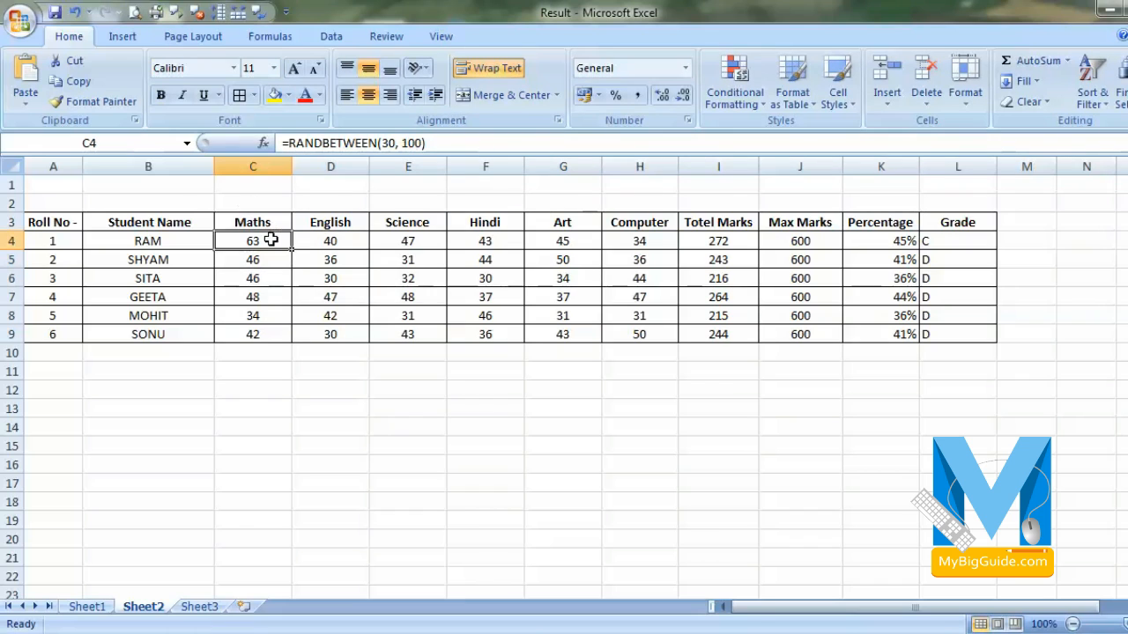
drag(292, 250, 659, 373)
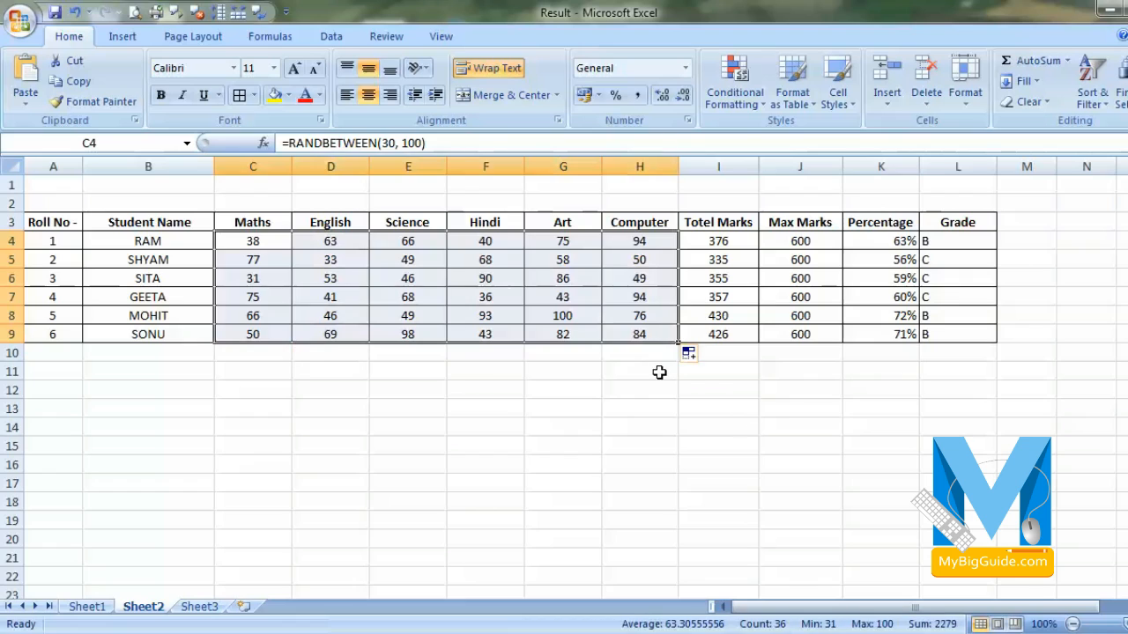
click(753, 421)
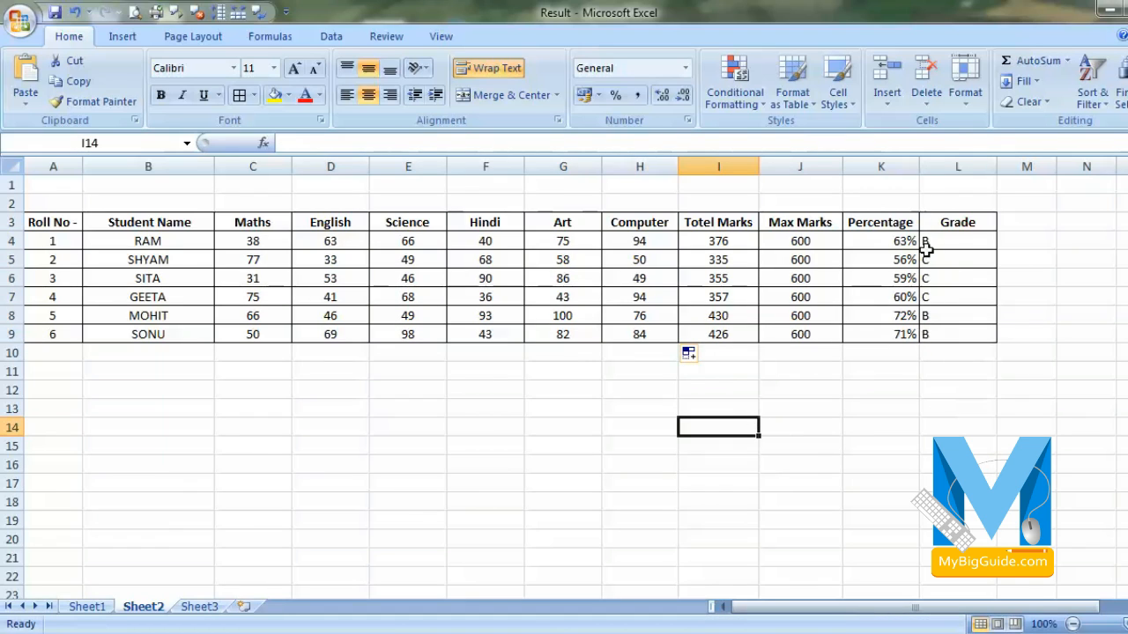